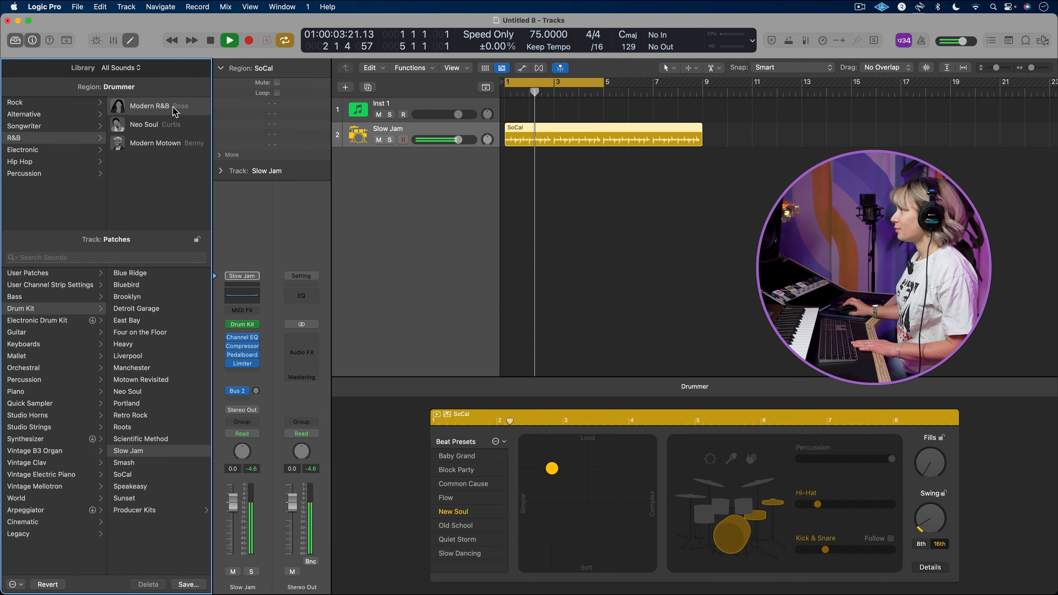
Browse the Percussion drummers and choose the Latin Percussion style for the drummer region
click(41, 173)
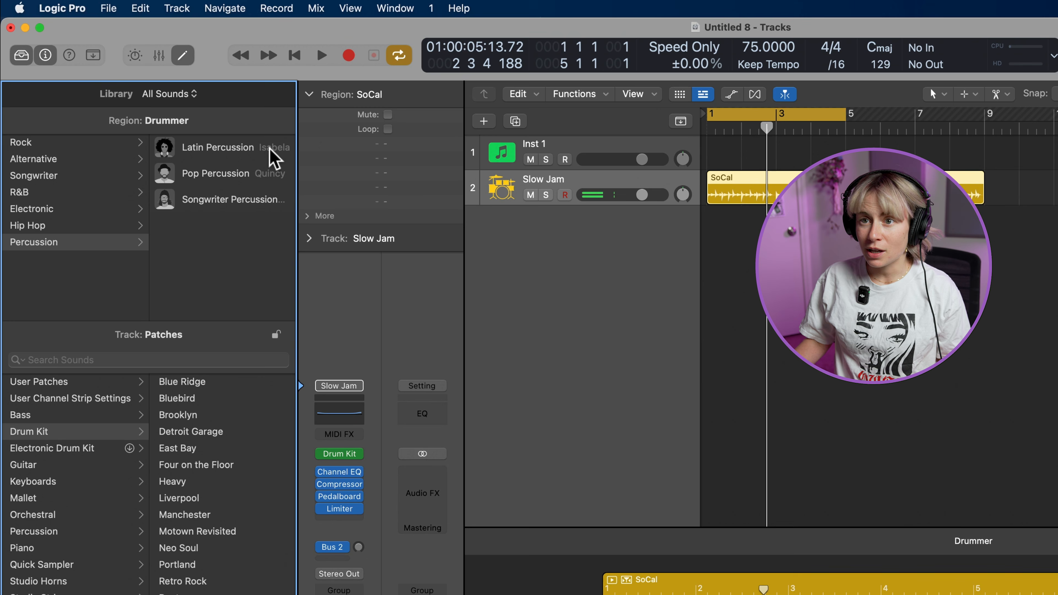
mouse_move(183, 105)
click(256, 149)
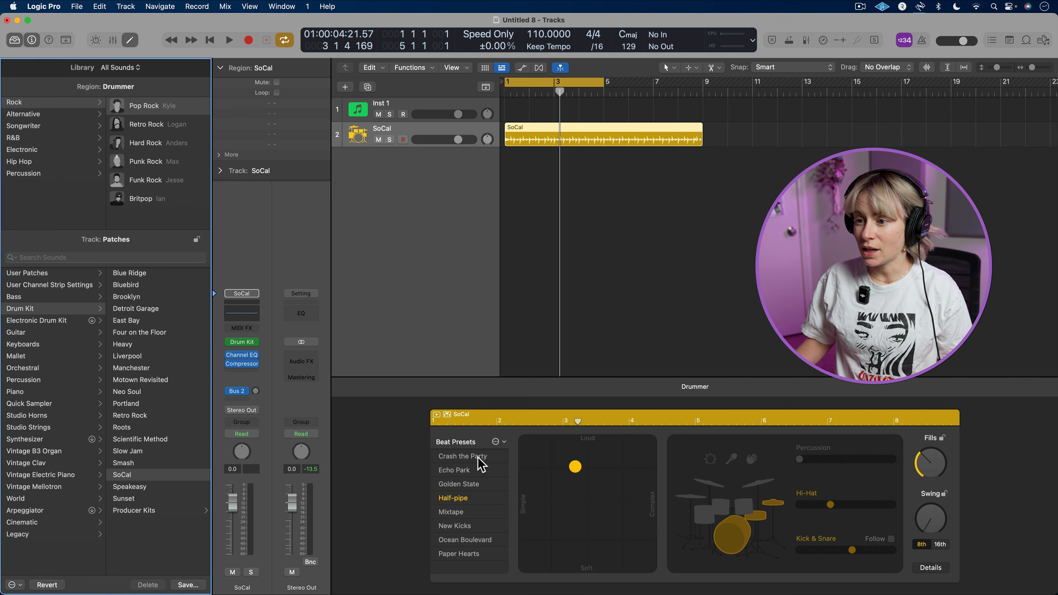
Audition the Pop Rock beat presets from Crash the Party through Paper Hearts, and settle on New Kicks
click(478, 457)
click(478, 469)
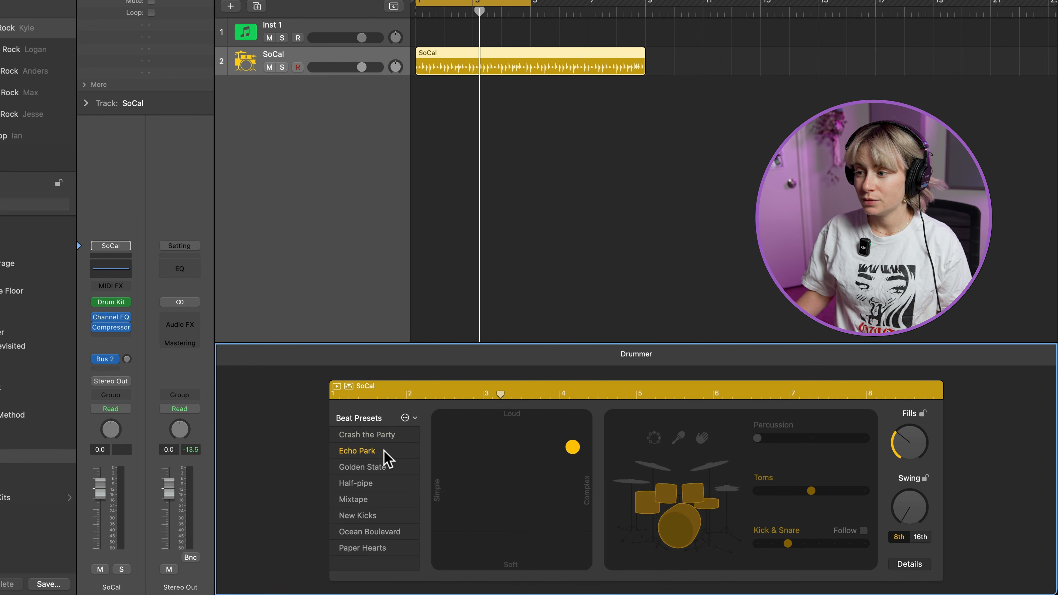
click(382, 456)
click(384, 469)
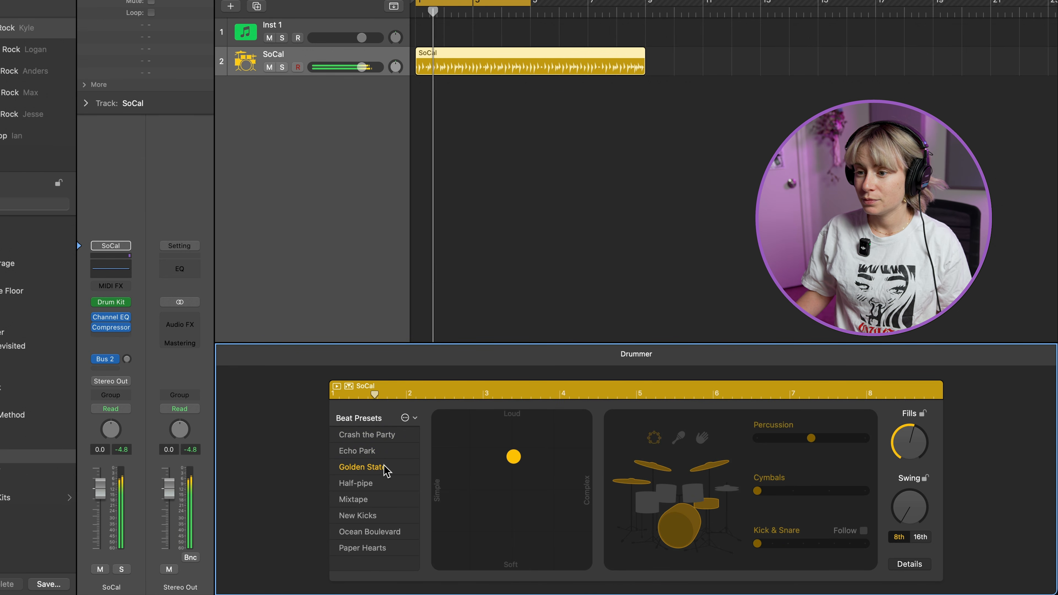
click(380, 484)
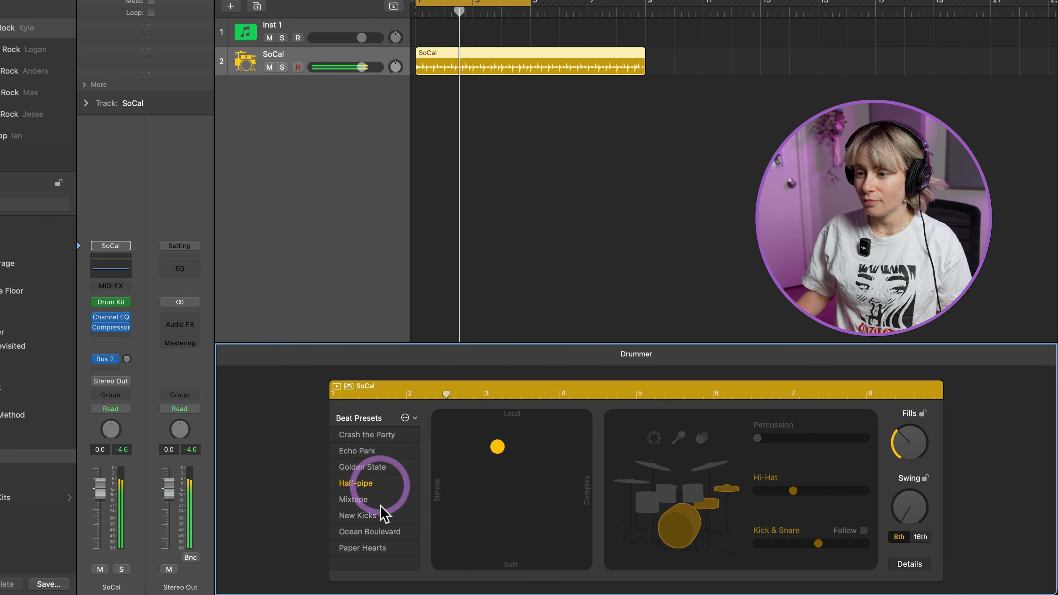
click(381, 500)
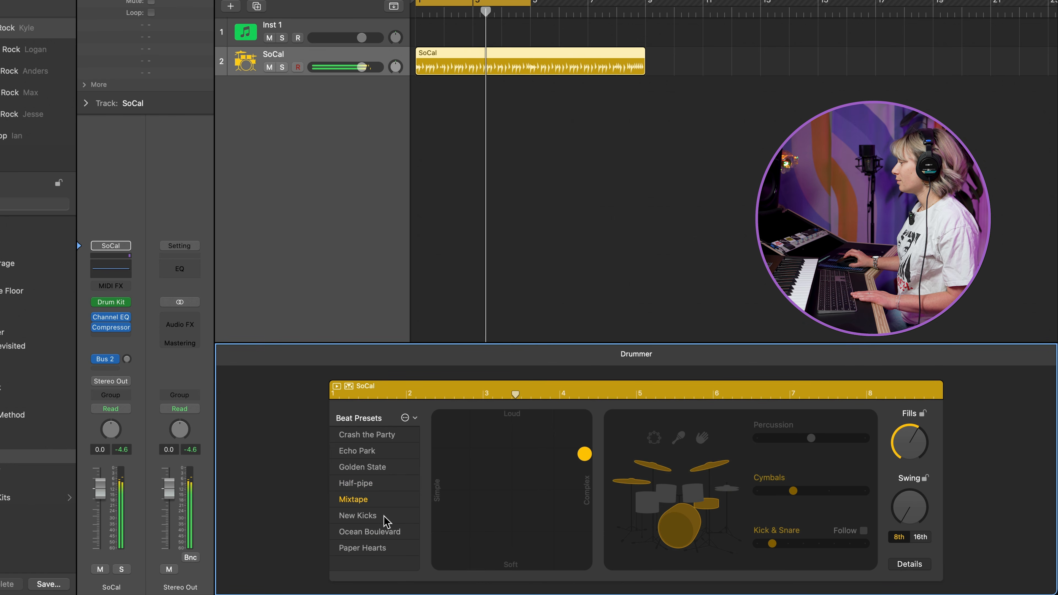
click(400, 532)
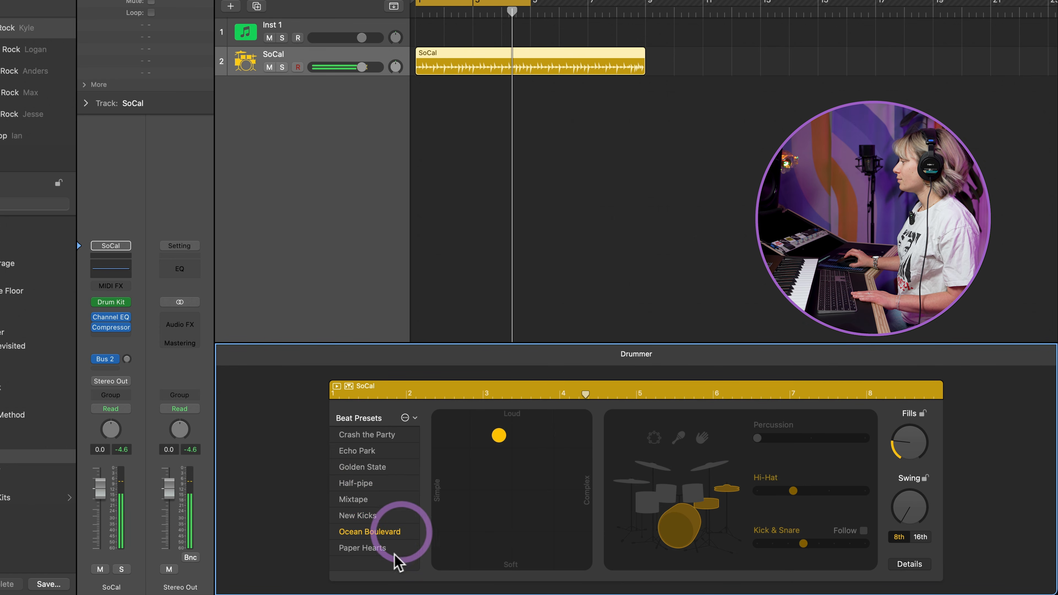
click(391, 550)
click(372, 513)
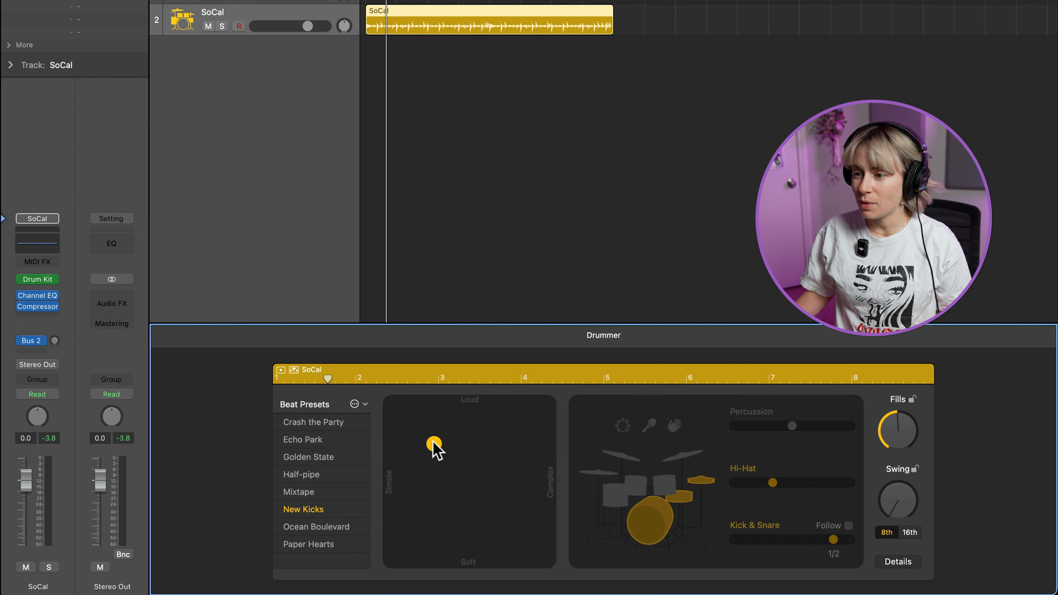
Try a soft, complex performance on the XY pad, and settle the puck in the loud, simple area
click(424, 437)
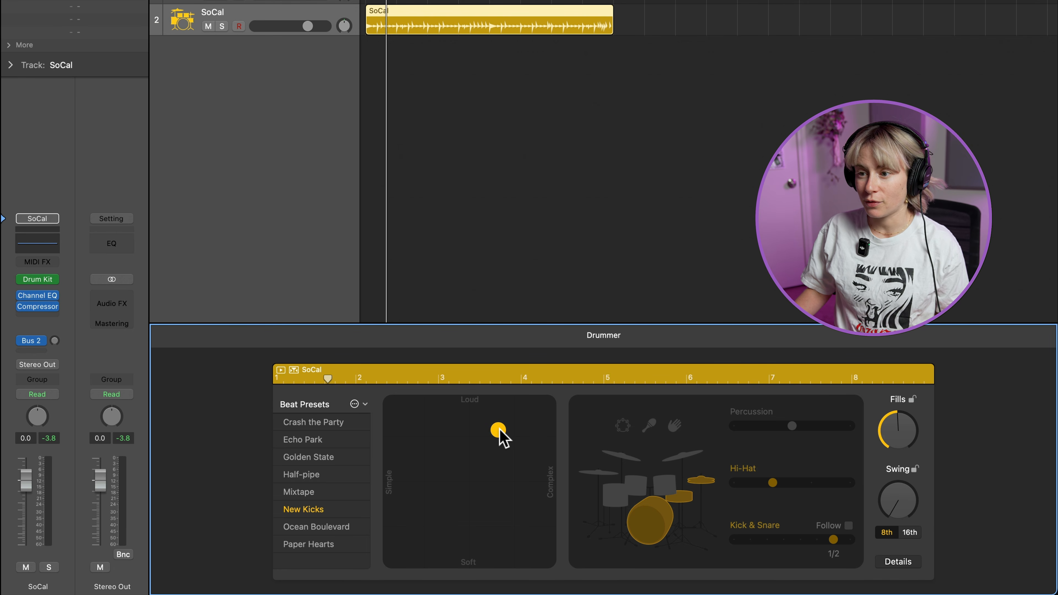
drag(500, 431, 524, 548)
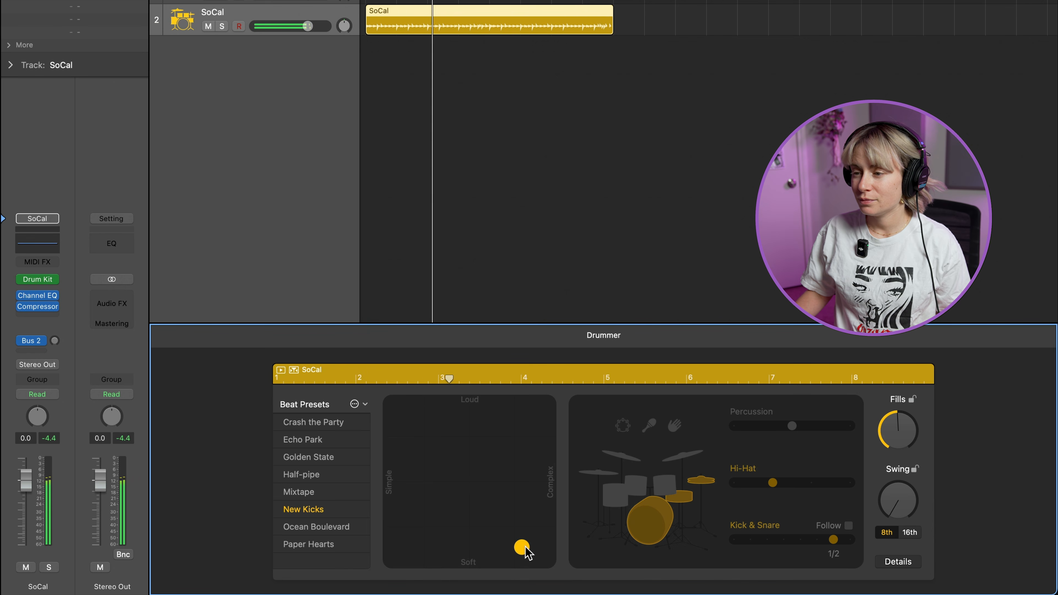
drag(524, 549, 417, 443)
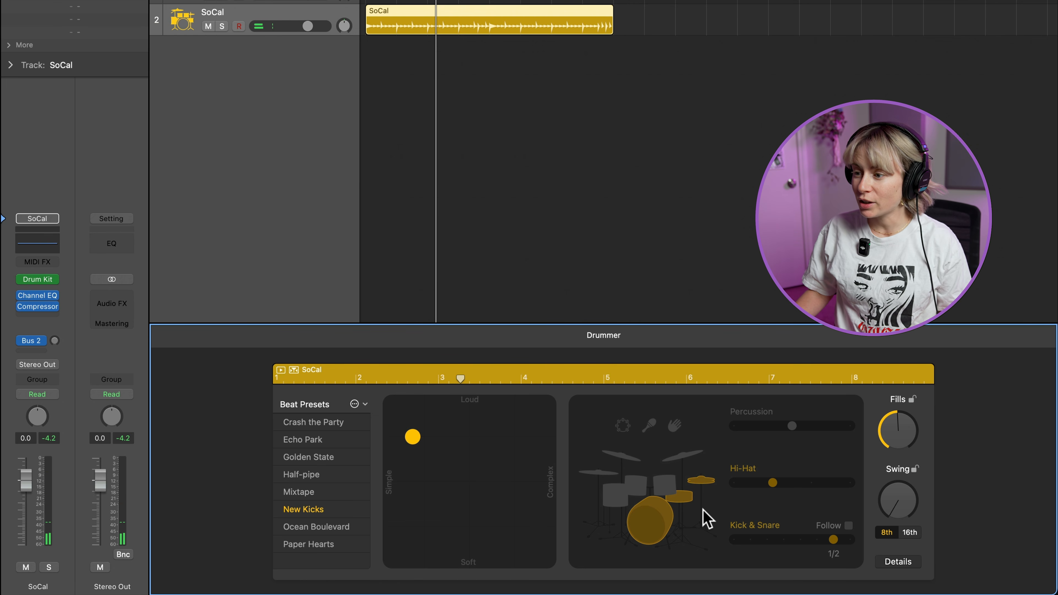
Replace the hi-hat with toms, listen to the beat, try Toms pattern 3 and set it to 2
click(637, 488)
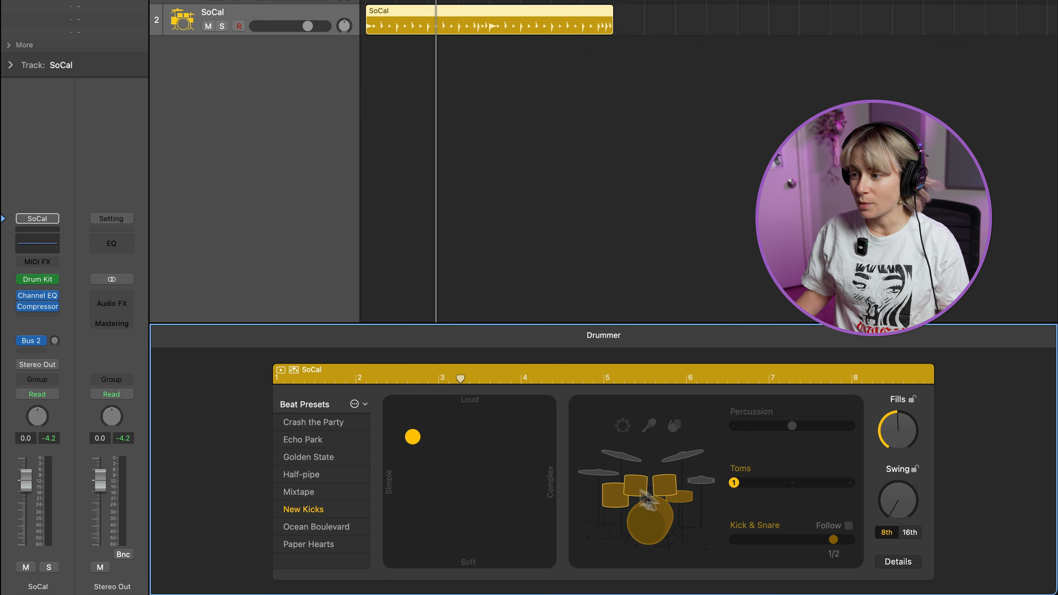
key(space)
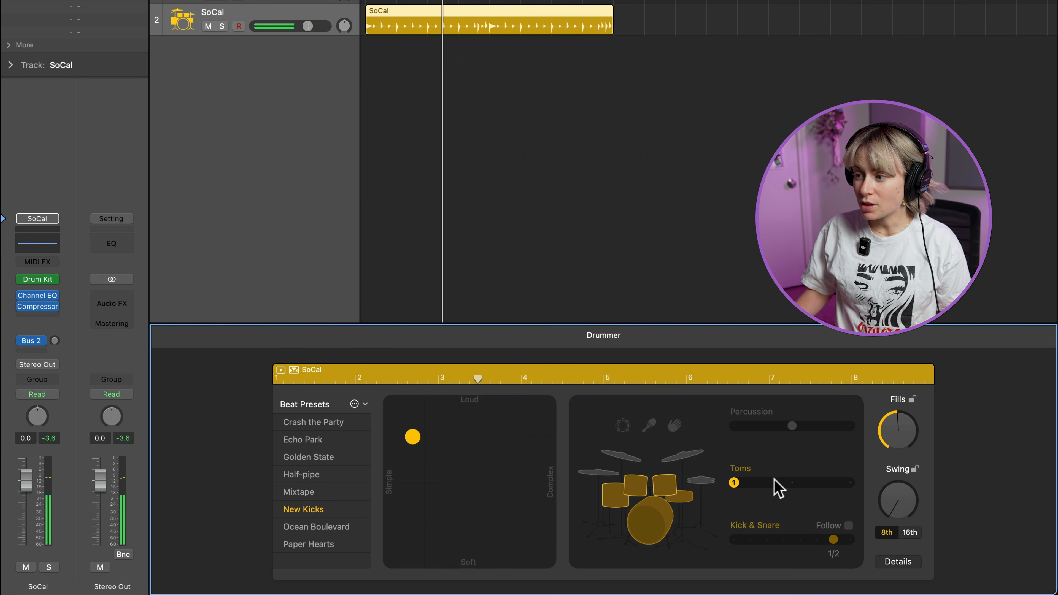
drag(734, 487, 843, 486)
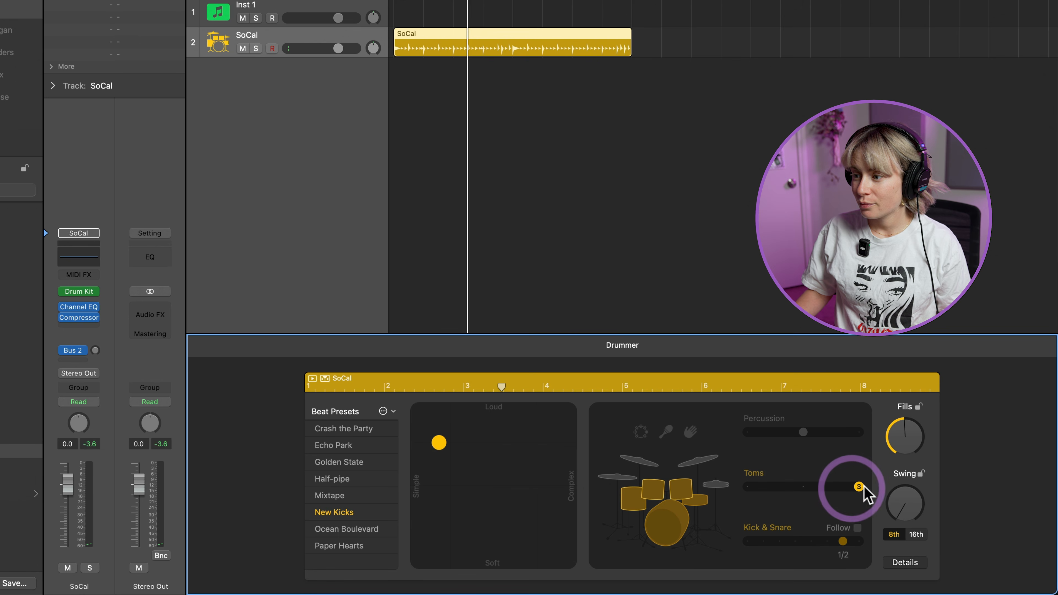
drag(858, 487, 803, 486)
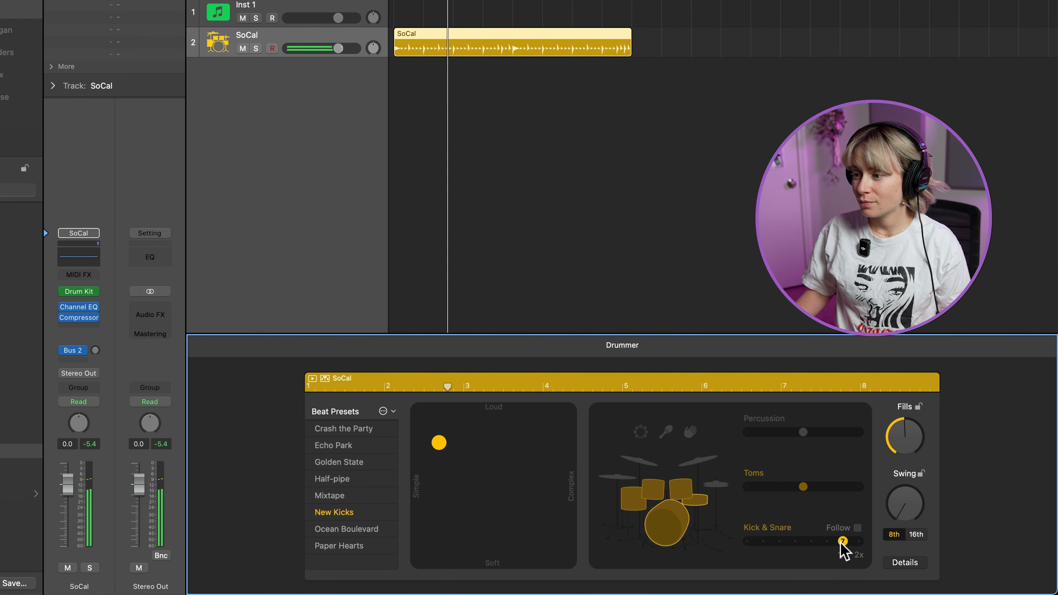
Lower the Kick & Snare pattern to mid-range, and try the percussion pieces, keeping the tambourine and cymbals active
click(795, 541)
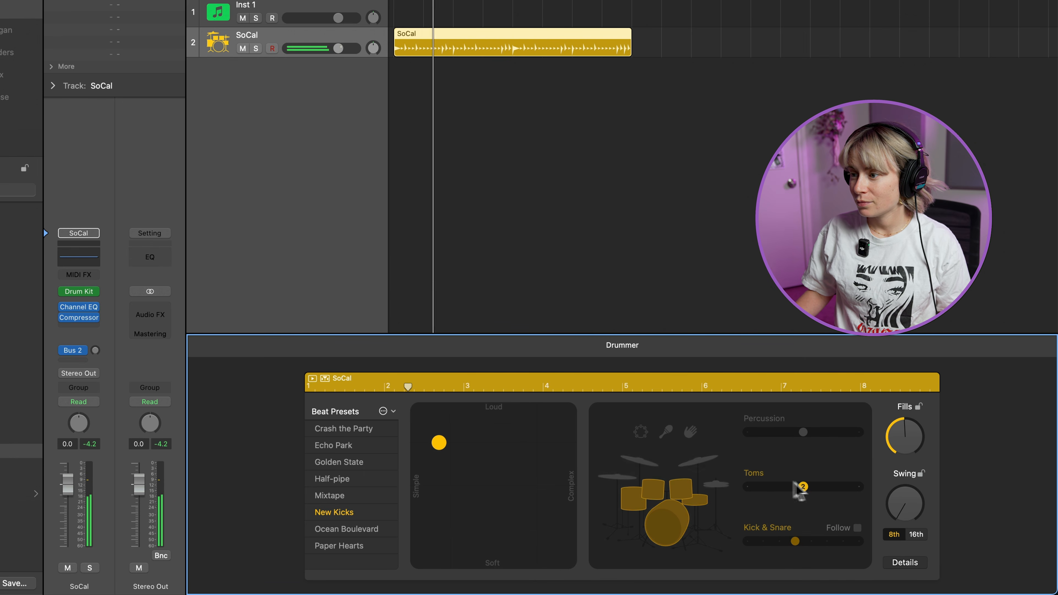
click(667, 433)
click(690, 433)
click(641, 432)
click(650, 466)
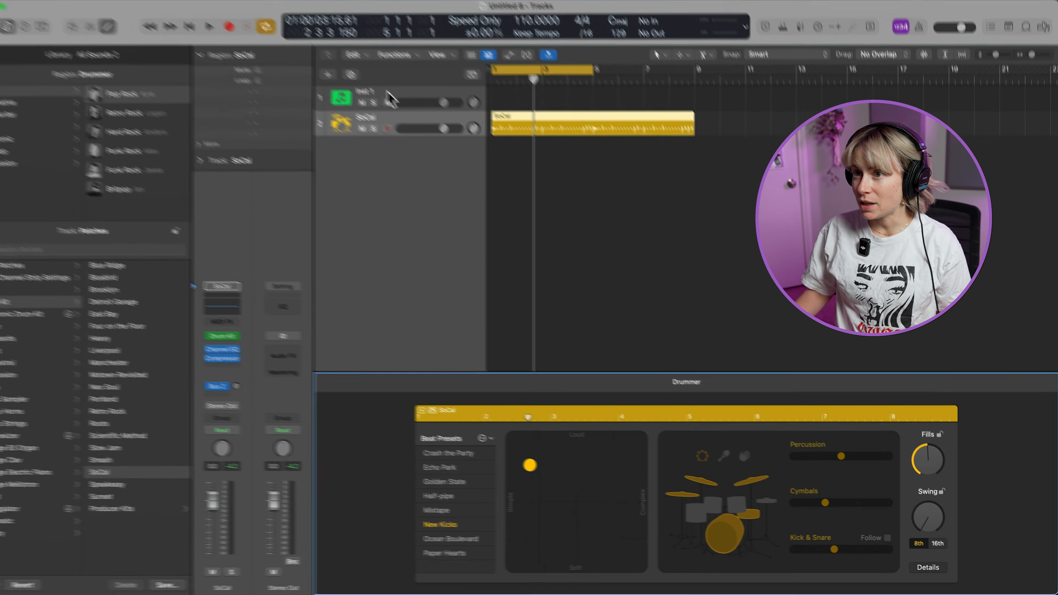
Rename the Inst 1 track as bass
click(287, 11)
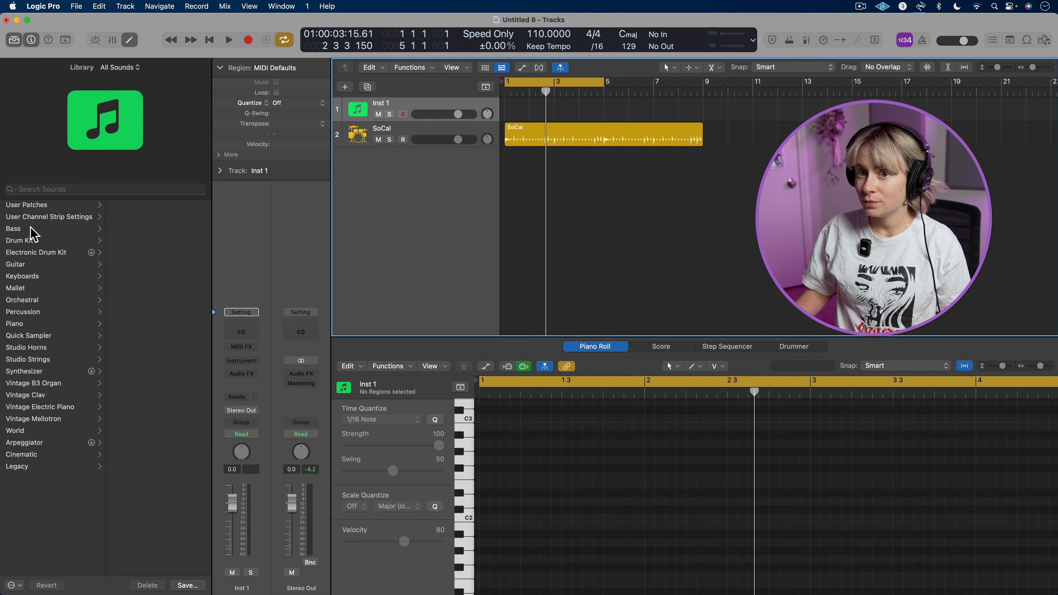
click(33, 229)
click(402, 128)
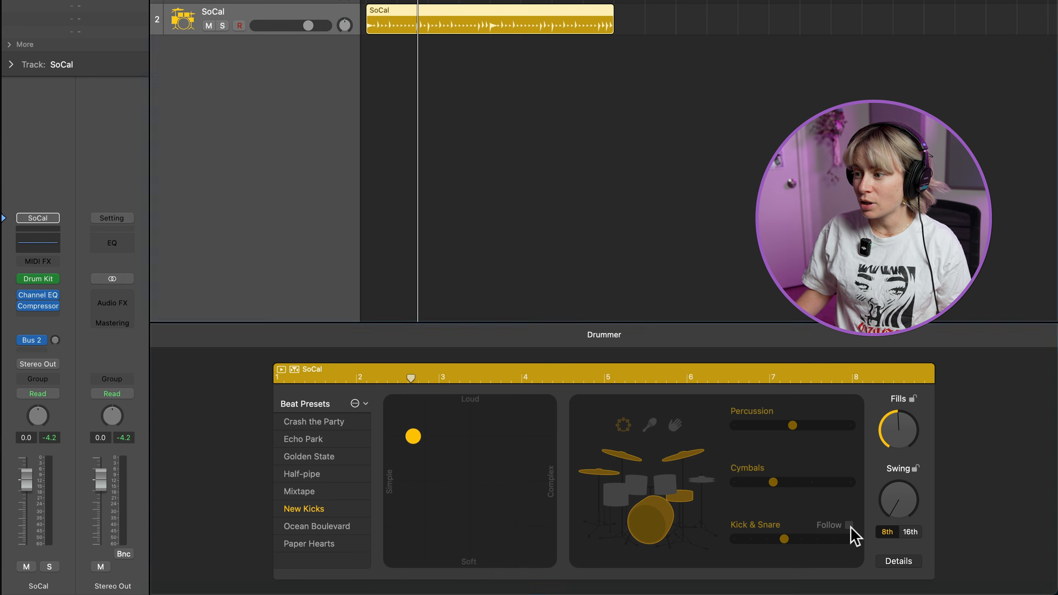
click(848, 524)
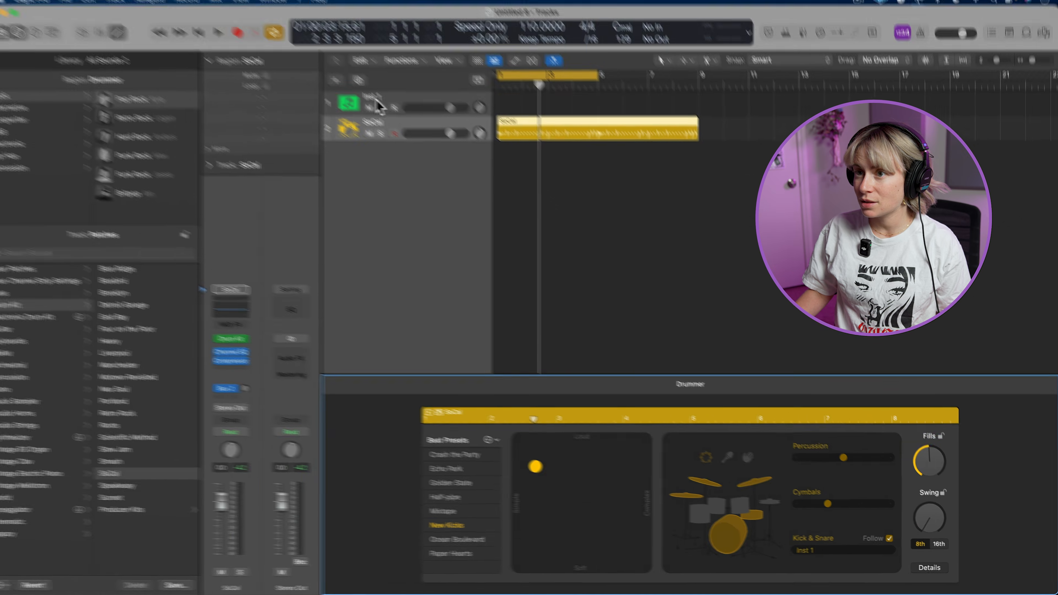
double_click(383, 103)
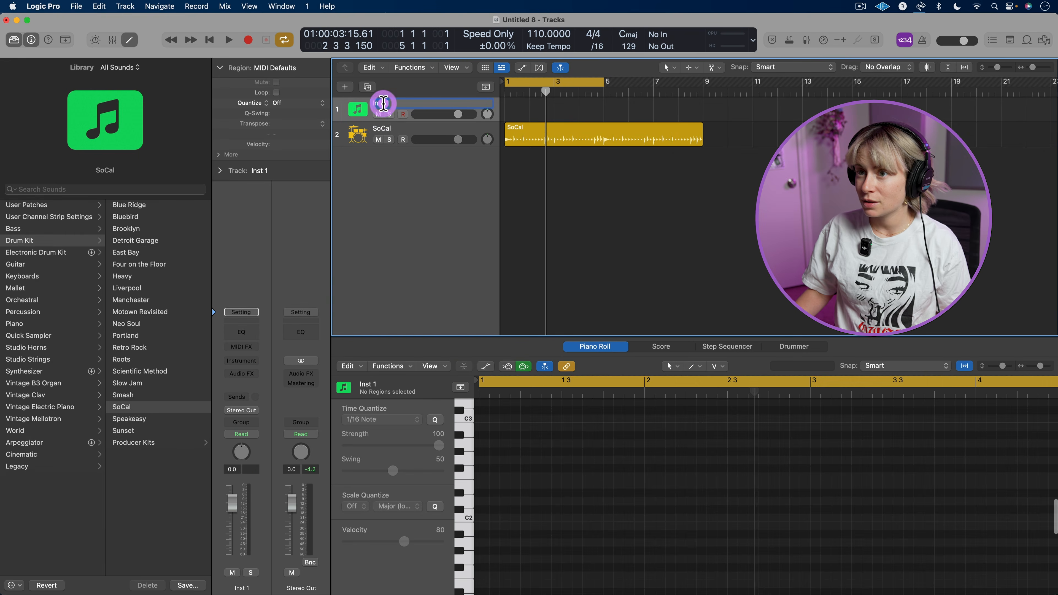
text(bass)
key(Return)
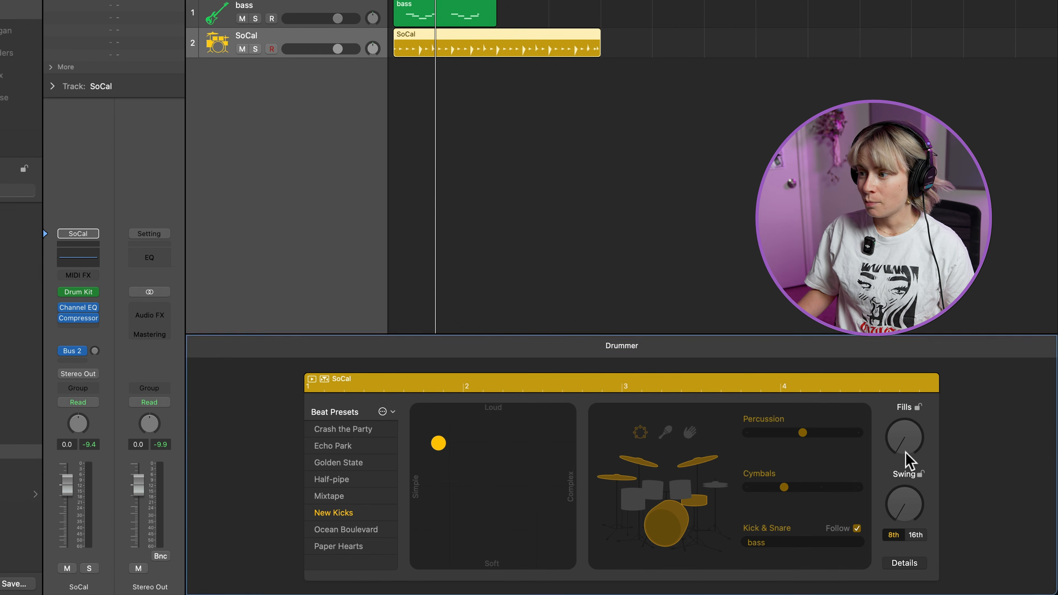
Raise the drummer's Fills to the maximum and play the region through with the cycle range turned off
drag(933, 477, 928, 452)
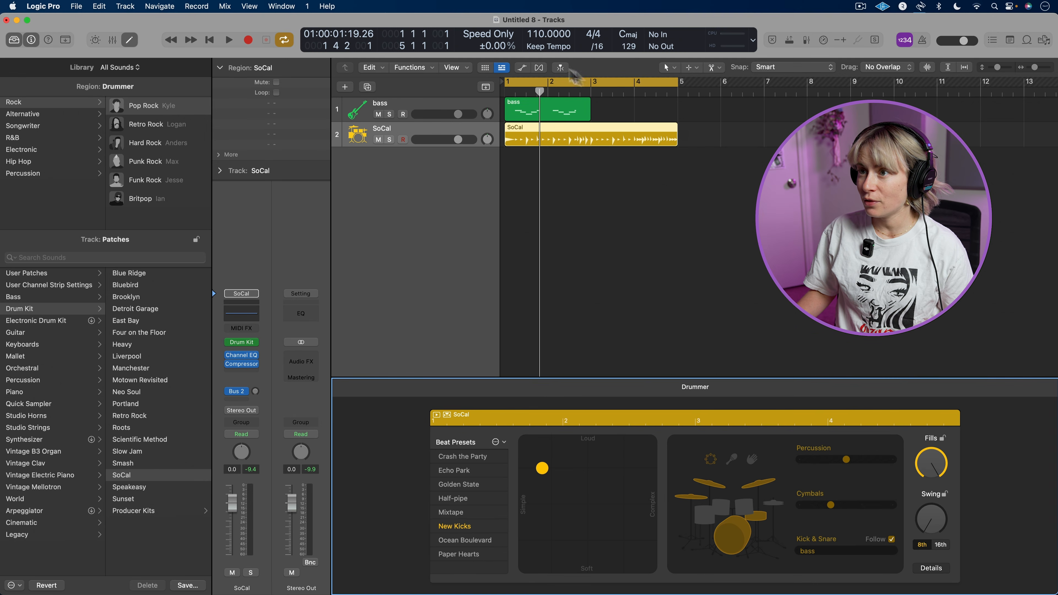
click(560, 68)
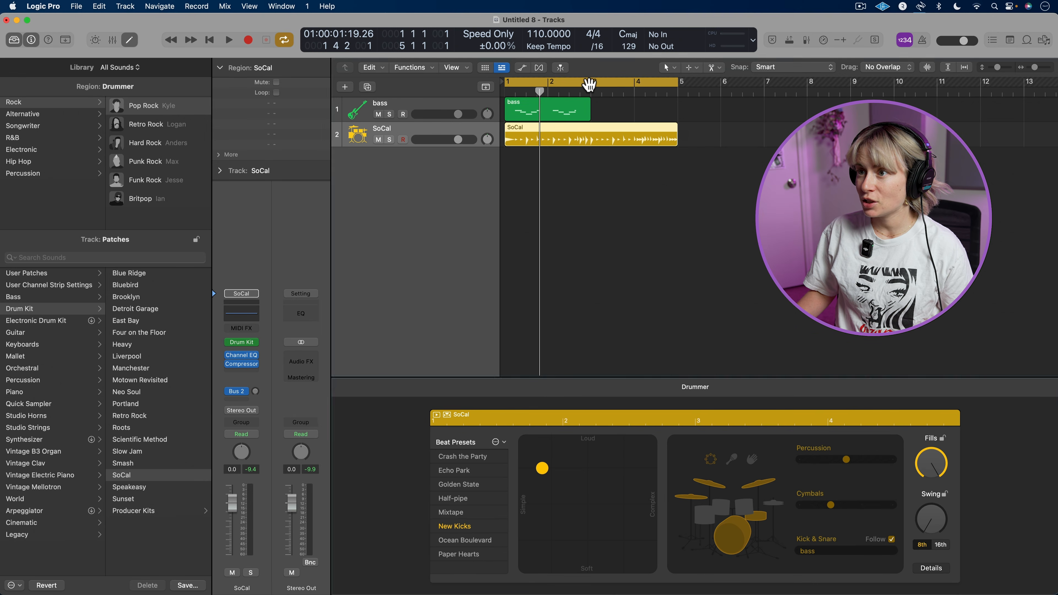
click(640, 91)
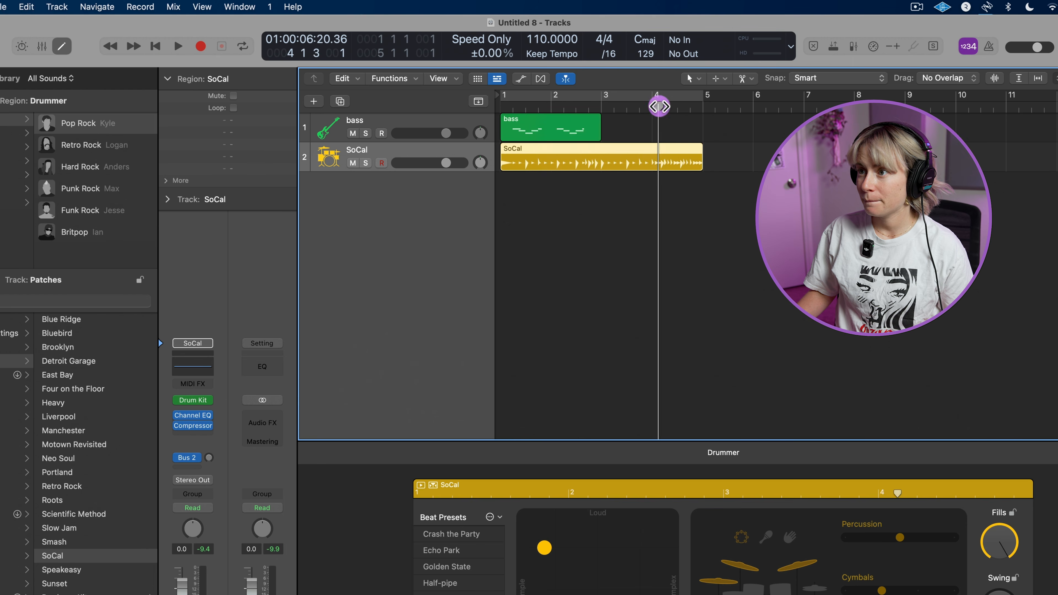
key(space)
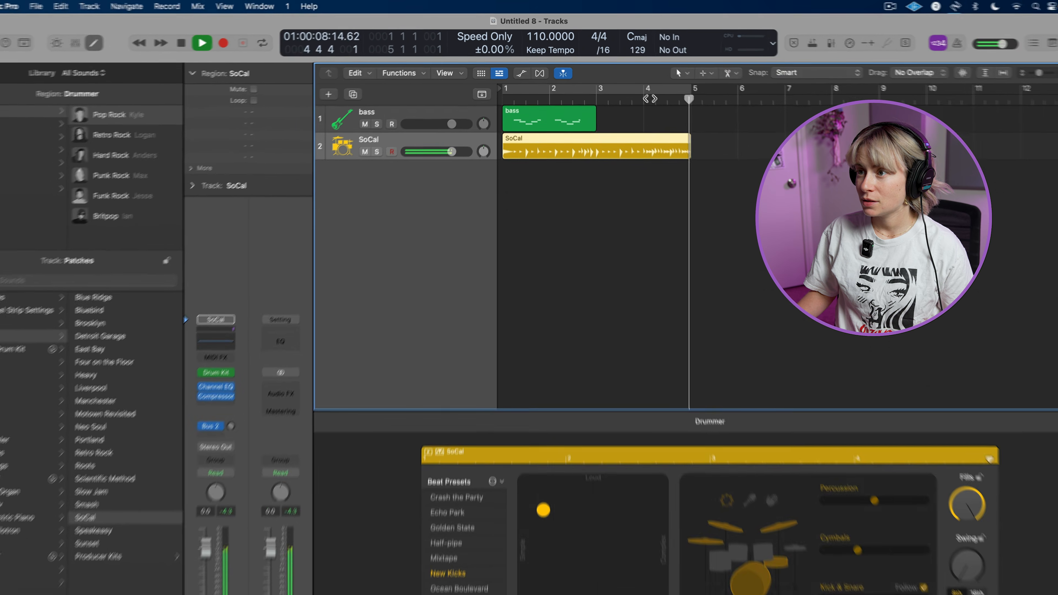
key(space)
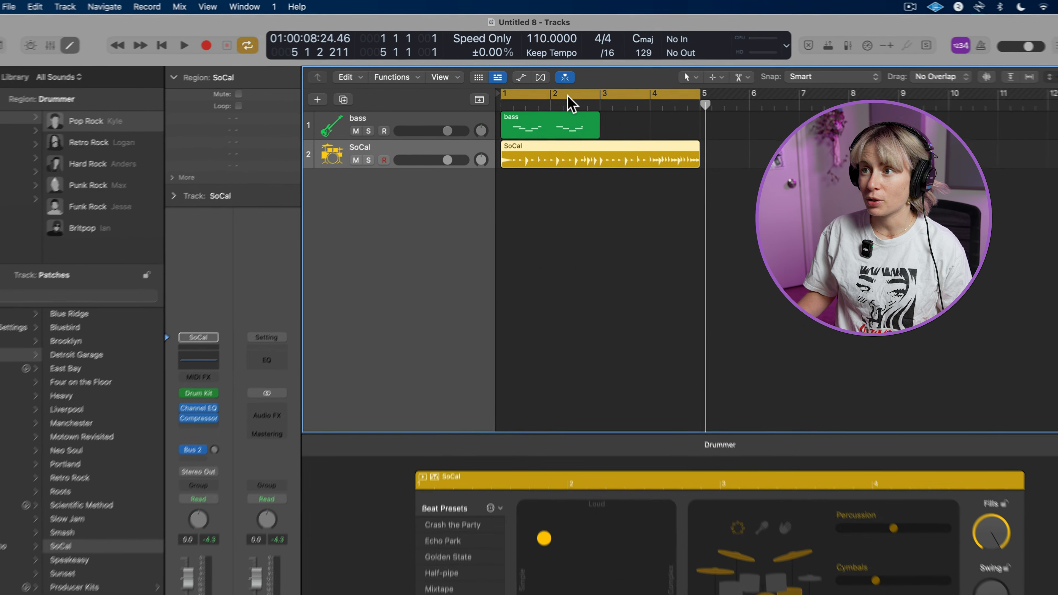
Turn the cycle range back on and play the drums with the bass track muted
click(561, 82)
click(352, 133)
key(space)
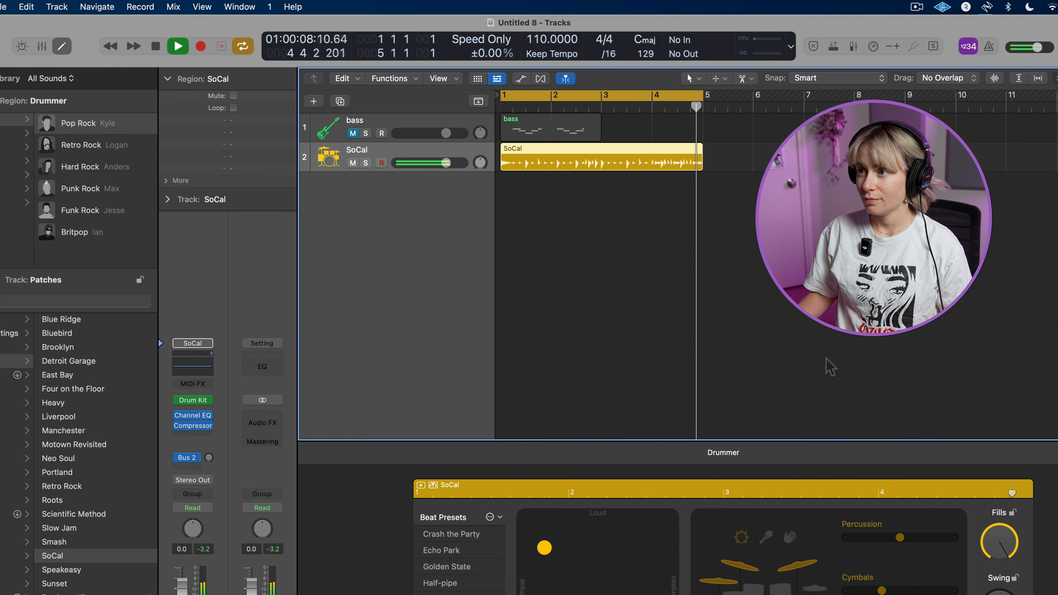
key(space)
Lower Fills to about a third, listen to the drums, and raise Swing to about three-quarters
drag(1001, 534, 1011, 586)
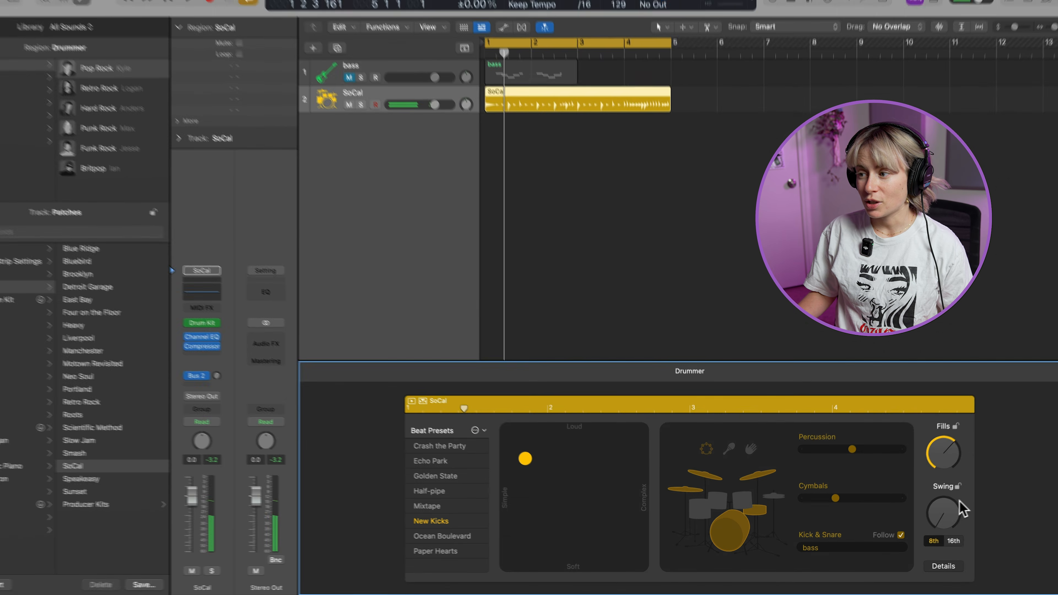
drag(959, 501, 963, 542)
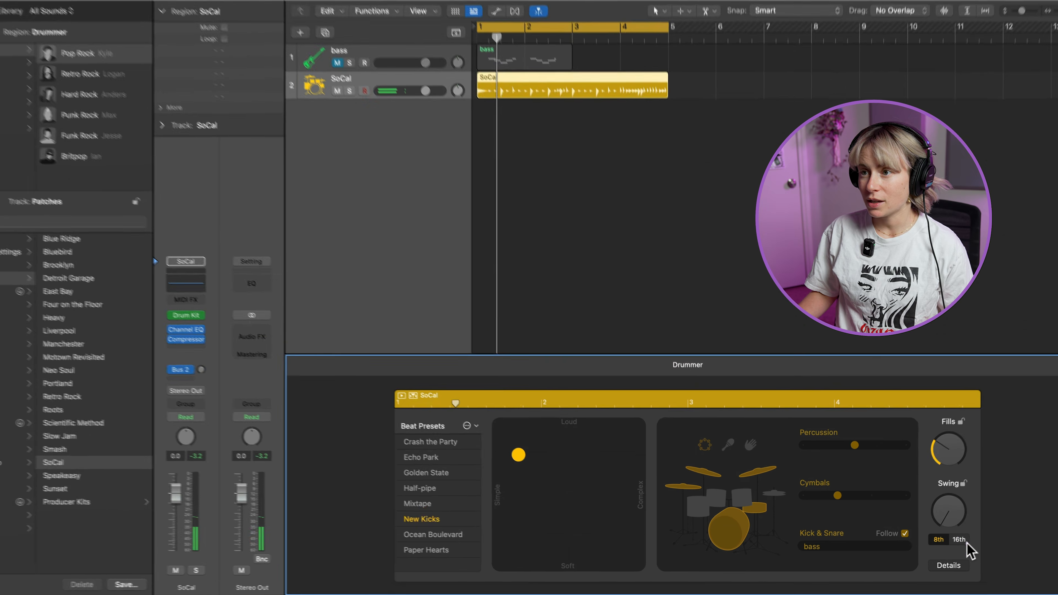
key(space)
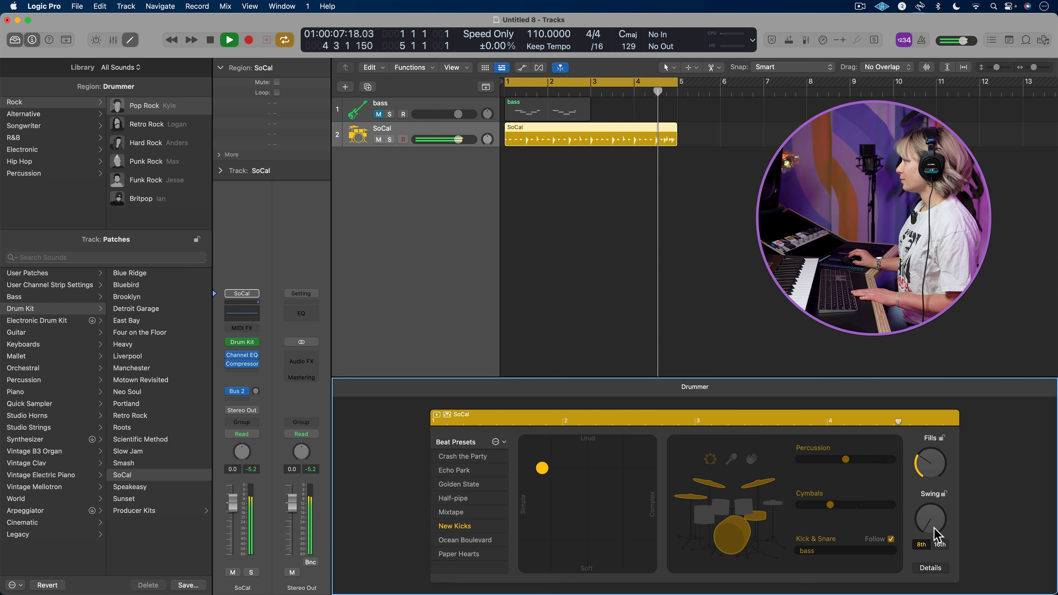
key(space)
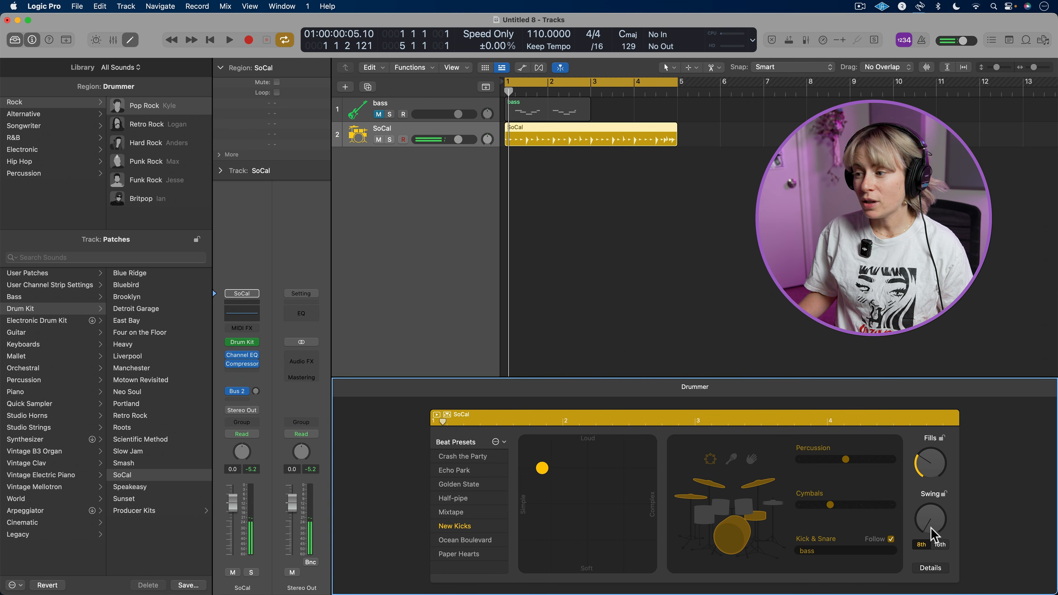
drag(931, 534, 928, 462)
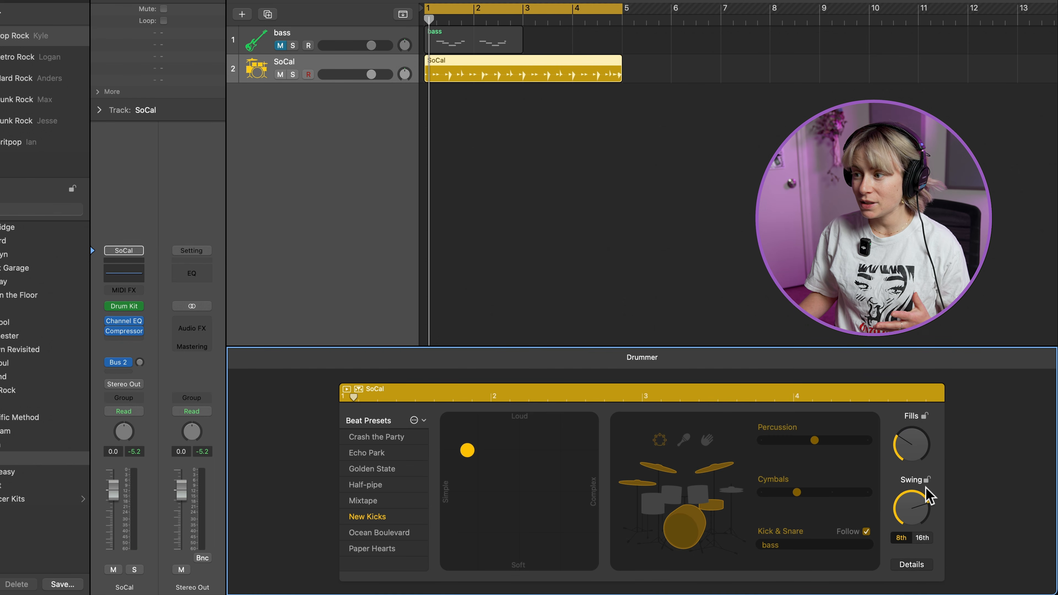
In the drummer's details, raise the Ghost Notes amount and turn off the automatic Hi-Hat control
click(911, 565)
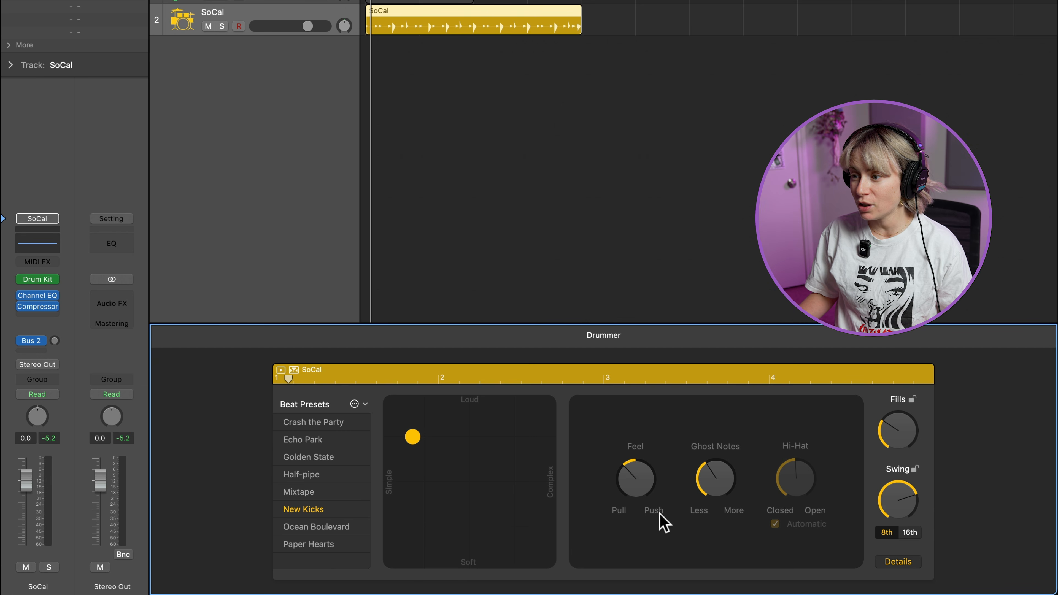
drag(706, 465, 704, 456)
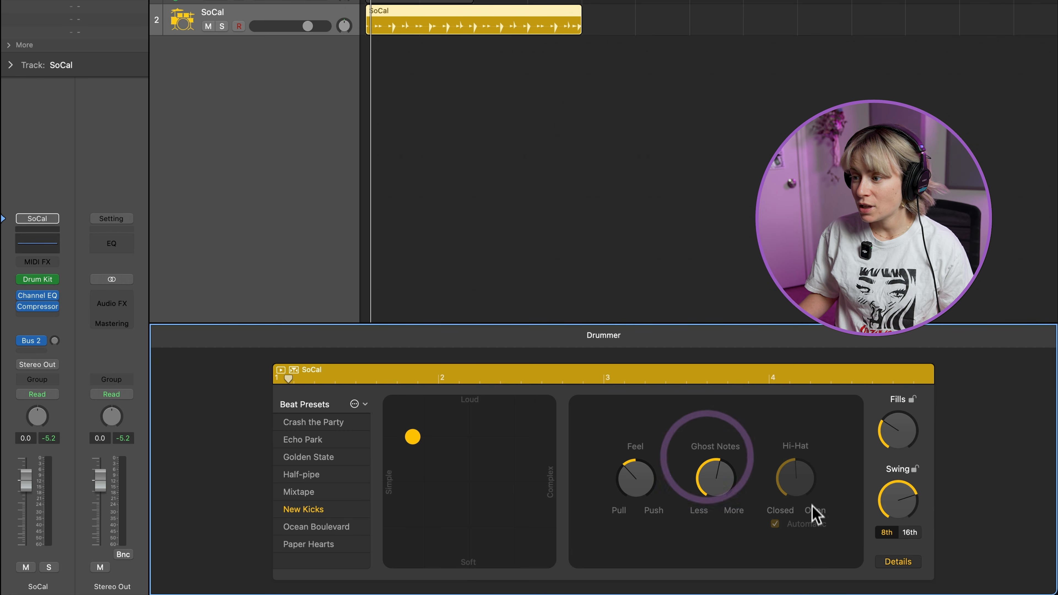
click(775, 524)
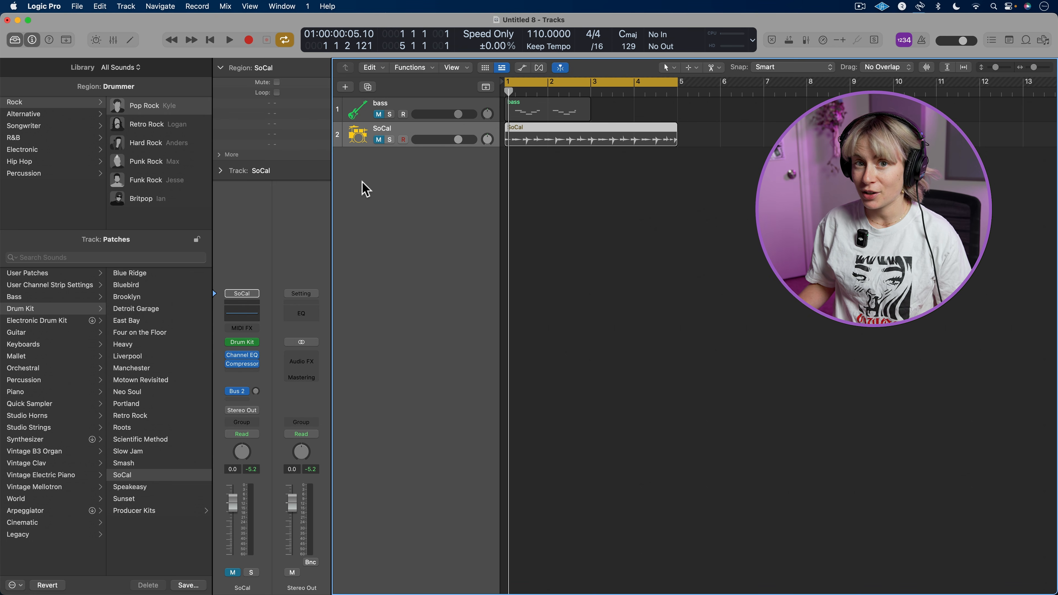
Add a new software instrument track below the SoCal drummer track
right_click(414, 168)
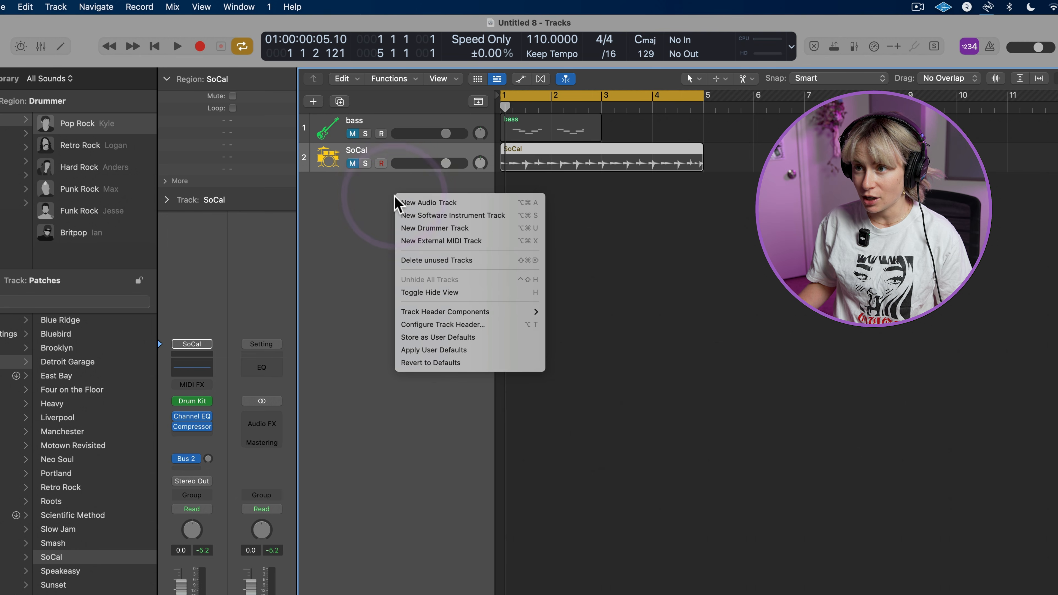
click(435, 216)
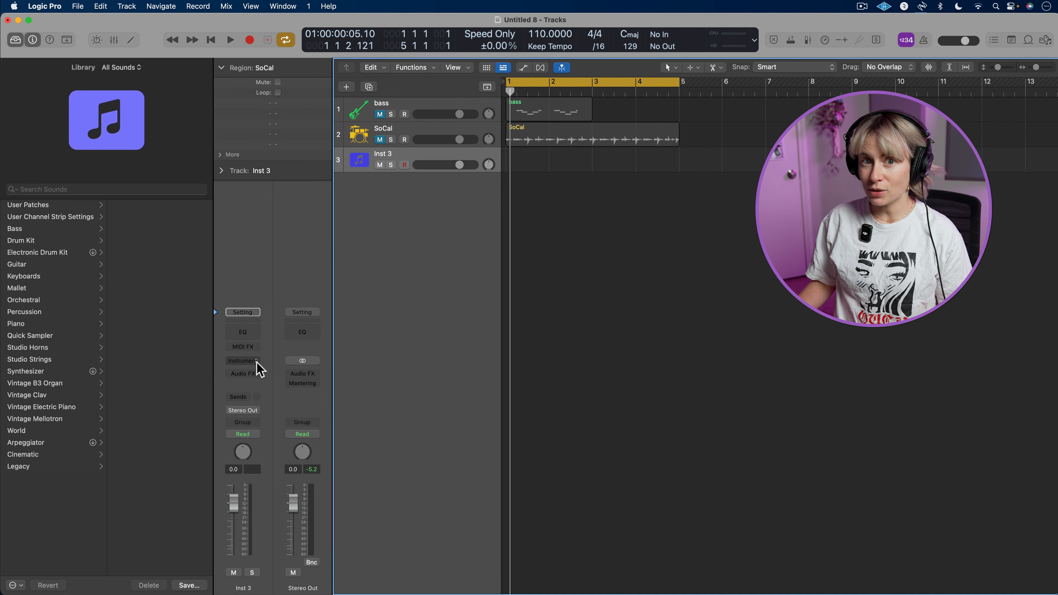
Load Drum Machine Designer on the new instrument track and check the library sounds offered for the snare 2, pedal hi-hat and crash pads
click(244, 360)
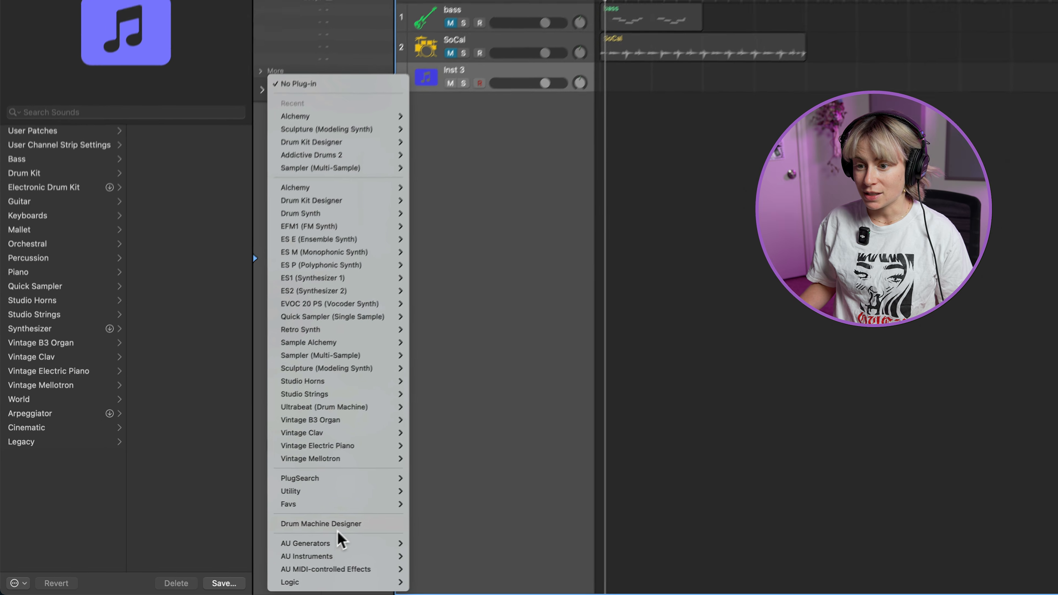
click(318, 523)
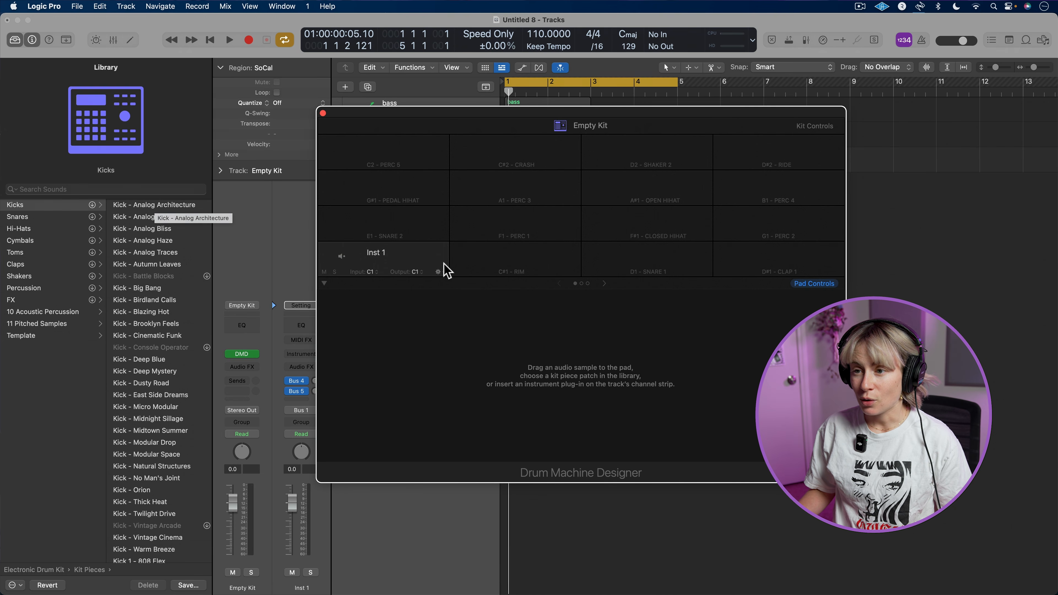
click(410, 215)
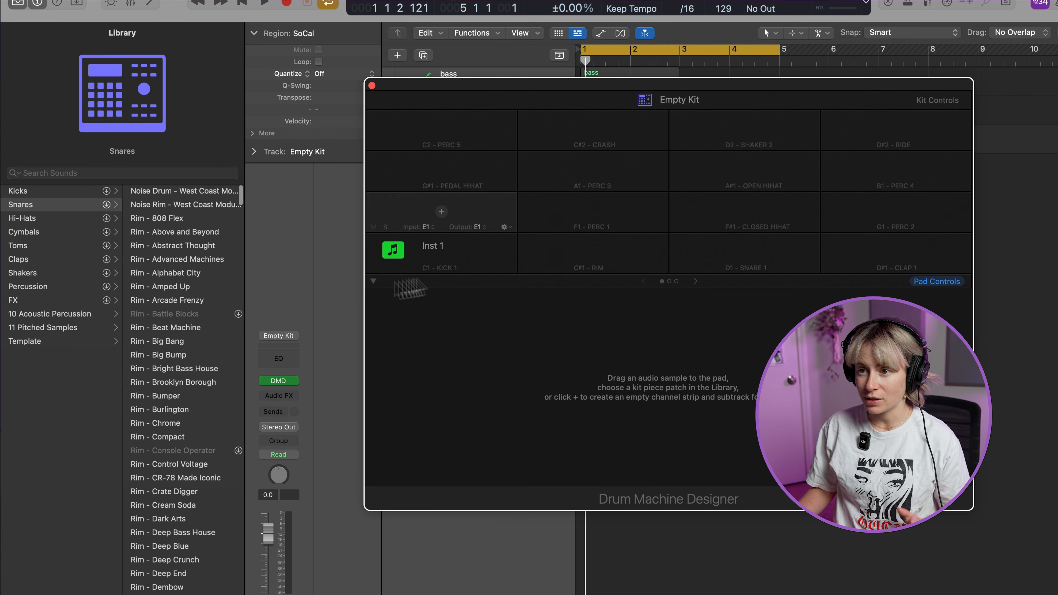
click(460, 173)
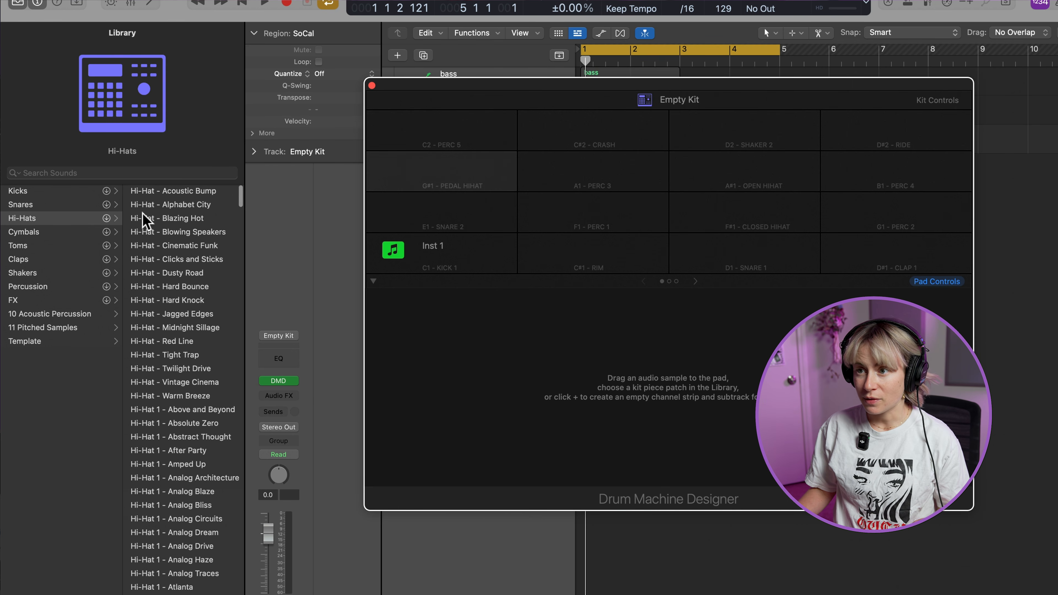
click(617, 144)
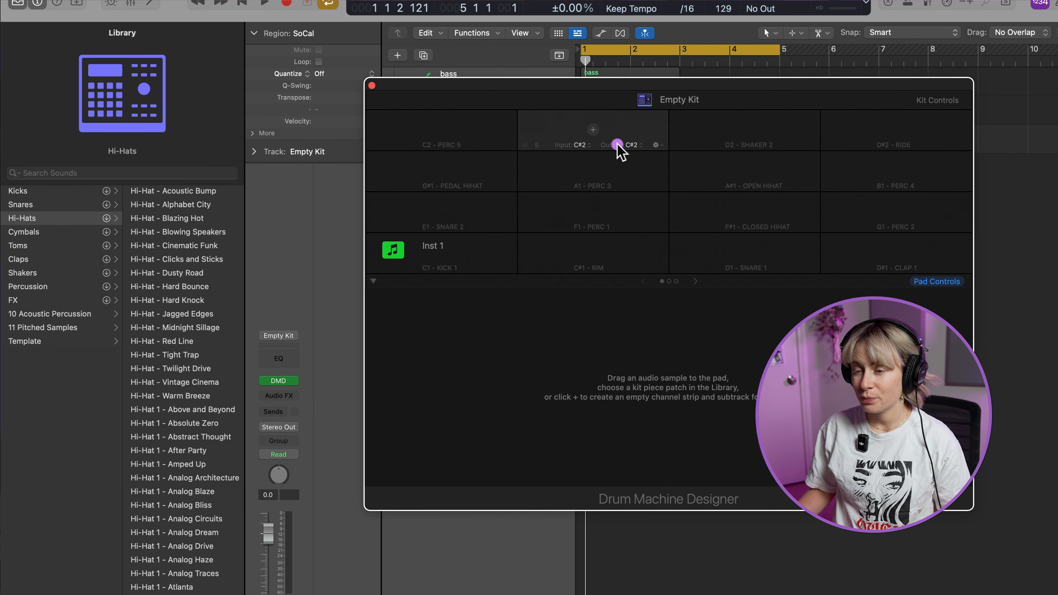
Audition kick sounds such as Analog Blaze, Autumn Leaves and Deep Mystery on the Kick 1 pad, and settle on Midnight Sillage
click(443, 252)
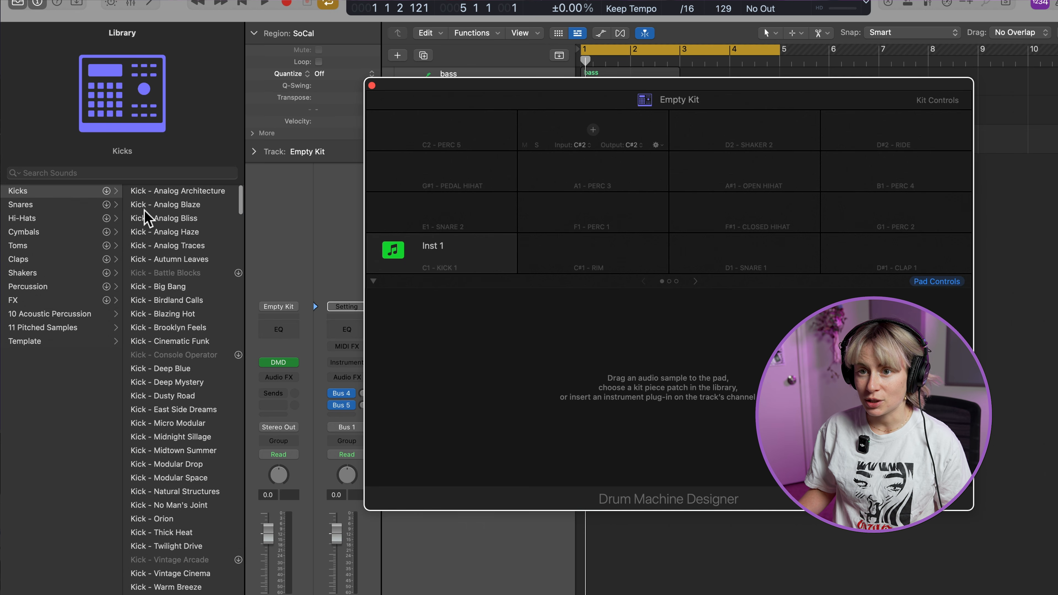
click(157, 206)
click(164, 233)
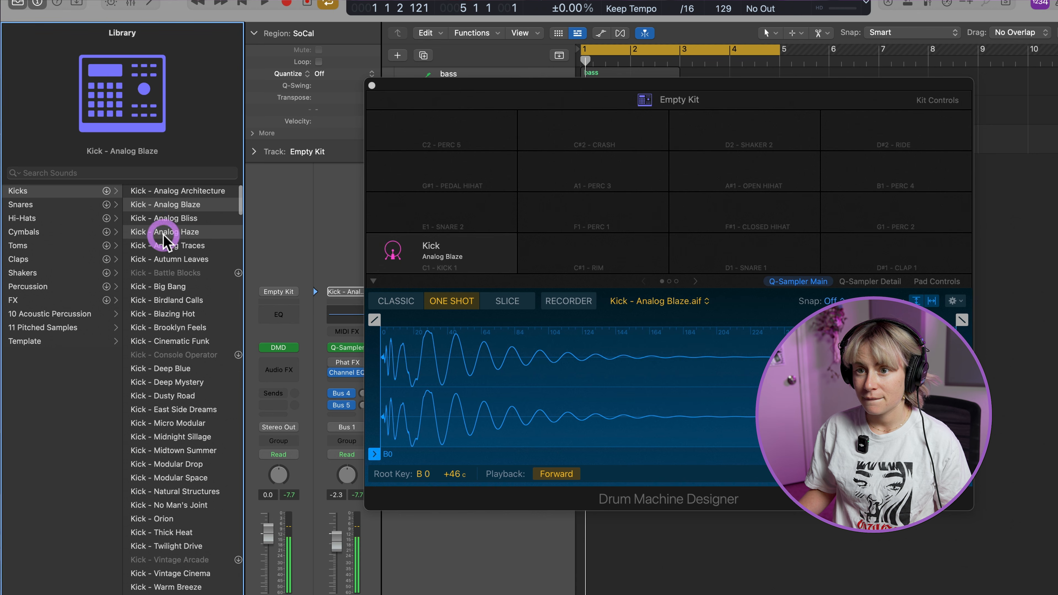
click(169, 260)
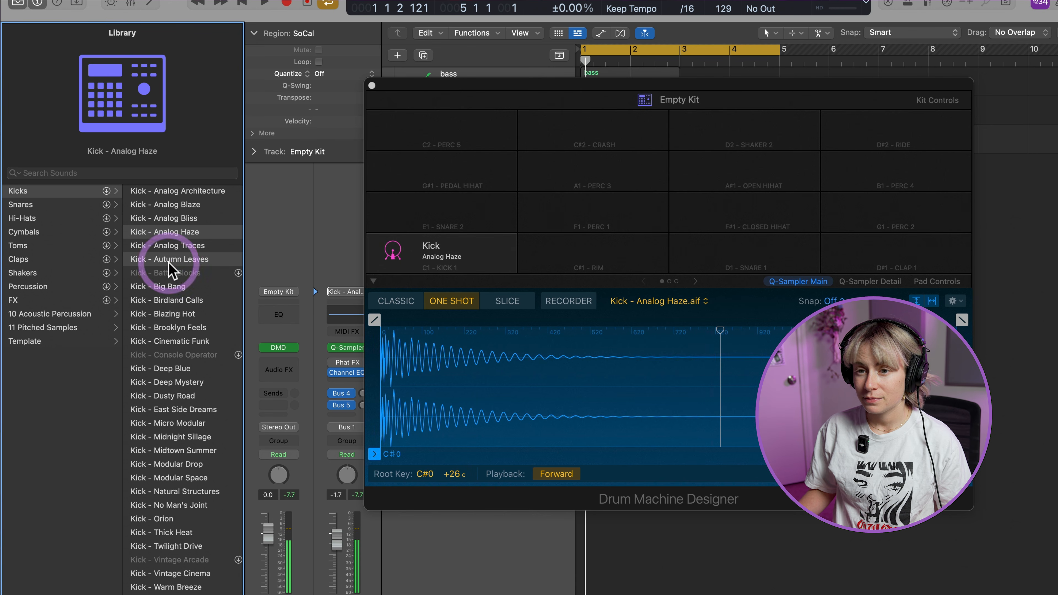
click(170, 300)
click(160, 382)
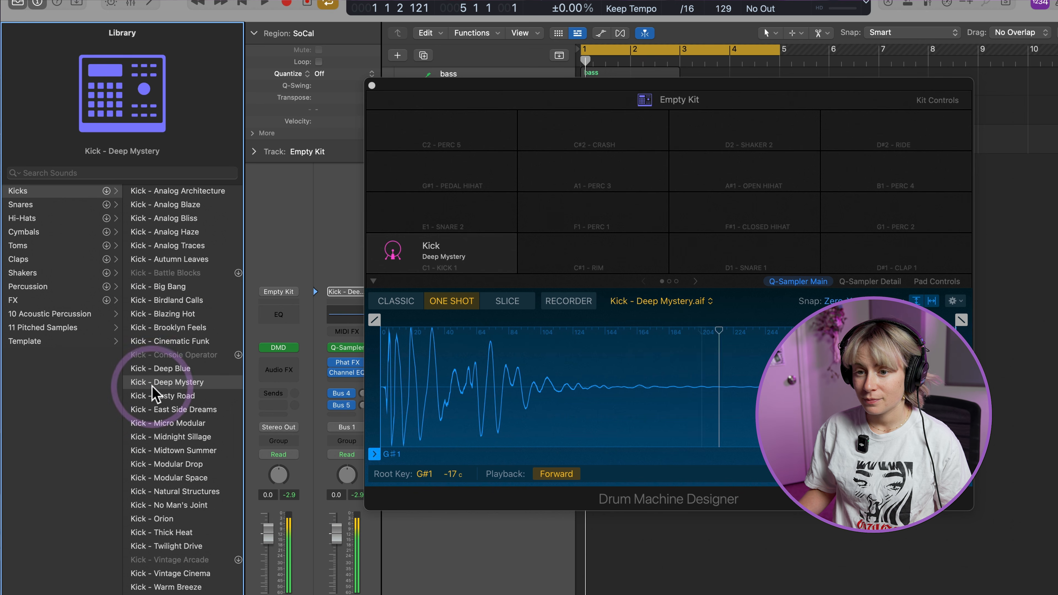
click(169, 396)
click(183, 423)
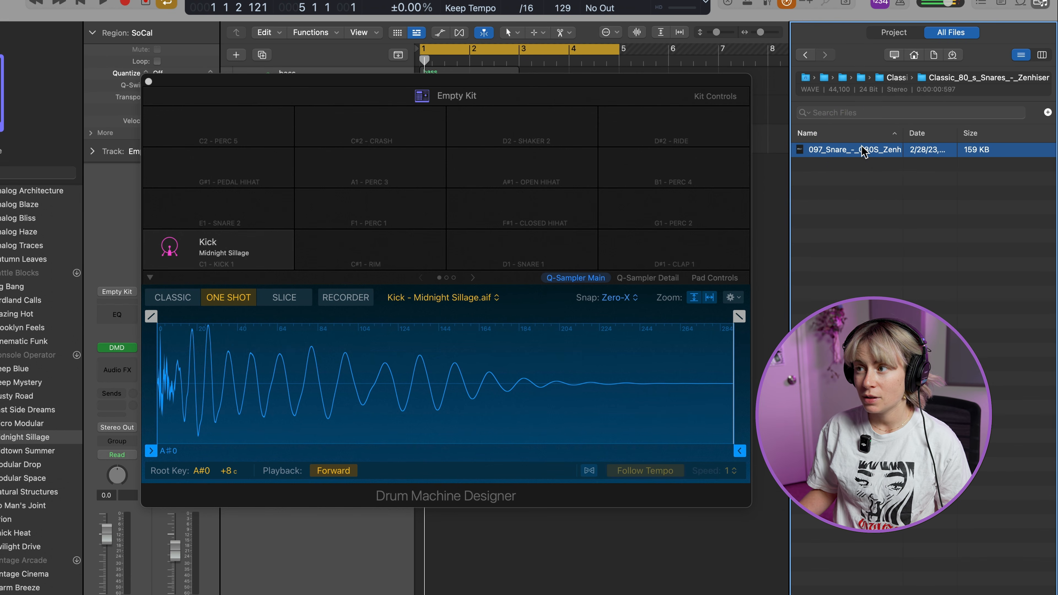
Place the 097_Snare_-_C80S_Zenhiser.wav sample on the Snare 2 pad and play it alternately with the kick
drag(862, 150, 249, 227)
click(168, 204)
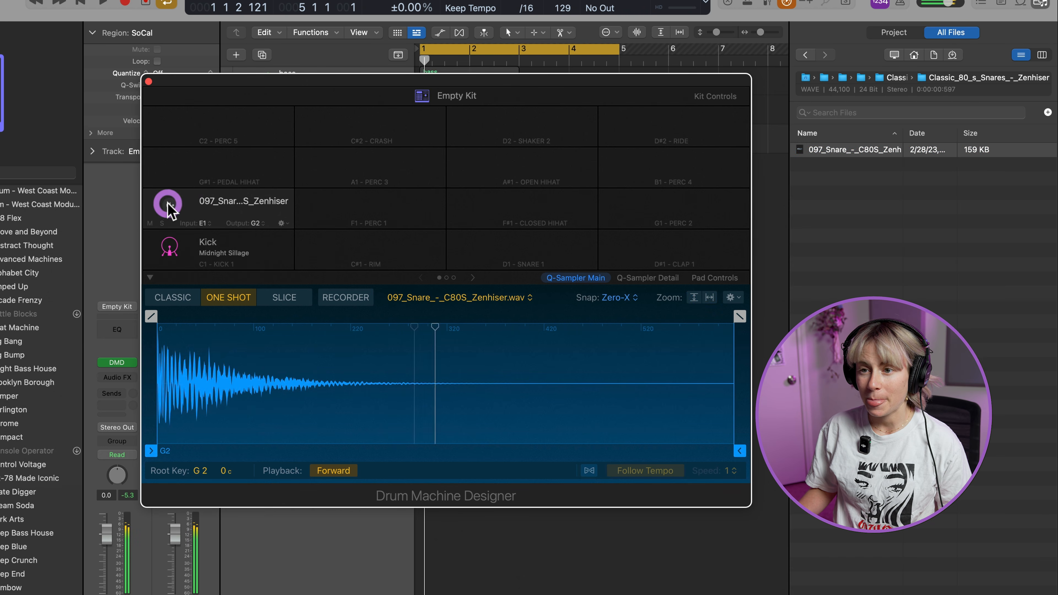
click(170, 248)
click(169, 207)
click(170, 250)
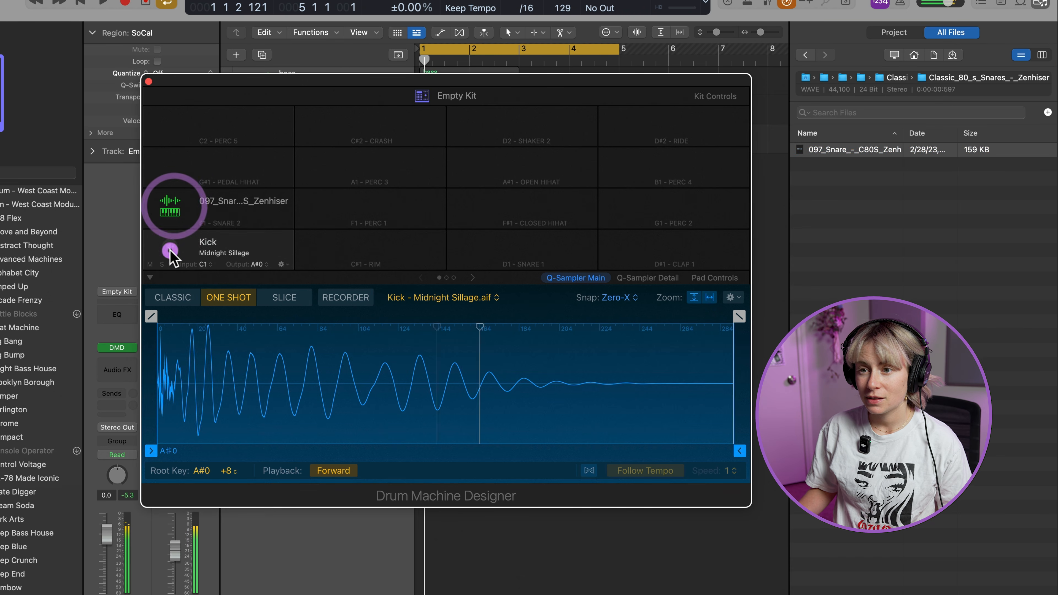
click(169, 206)
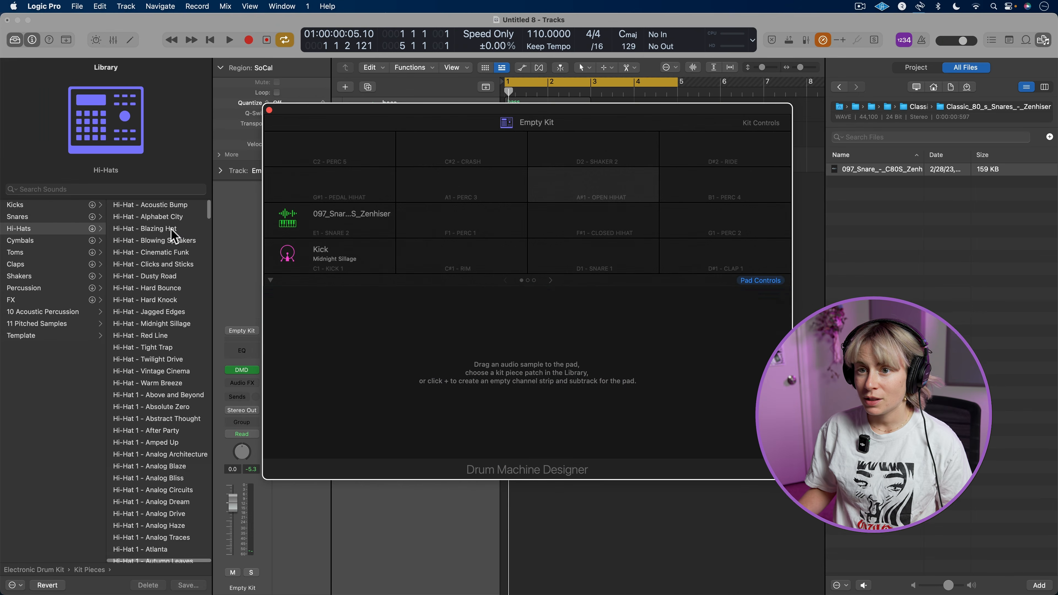
Load Hi-Hat - Blazing Hot on the open hi-hat pad, and search the Splice packs folder for "hat"
click(171, 229)
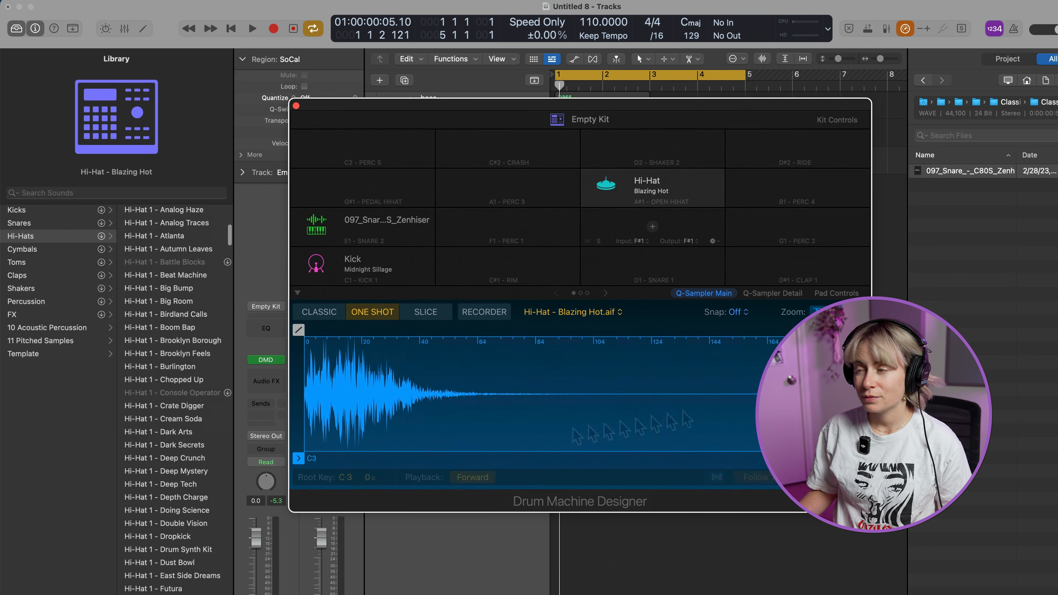
click(921, 81)
click(921, 80)
click(967, 134)
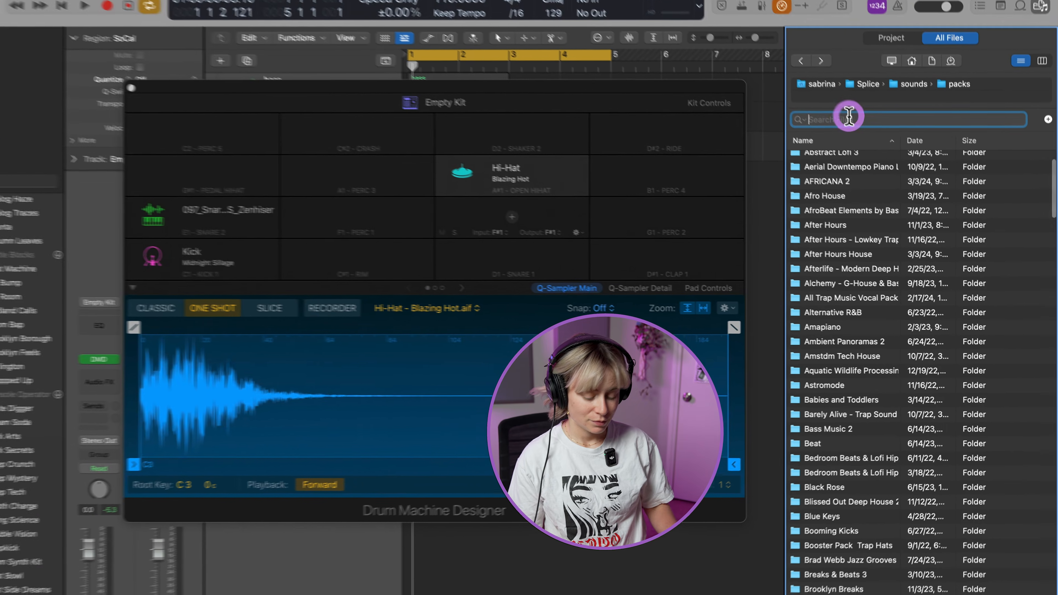
text(hat)
Audition the samples in the TRKTRN_Hats folder and place TRKTRN_Hat_2.wav on the closed hi-hat pad
click(848, 280)
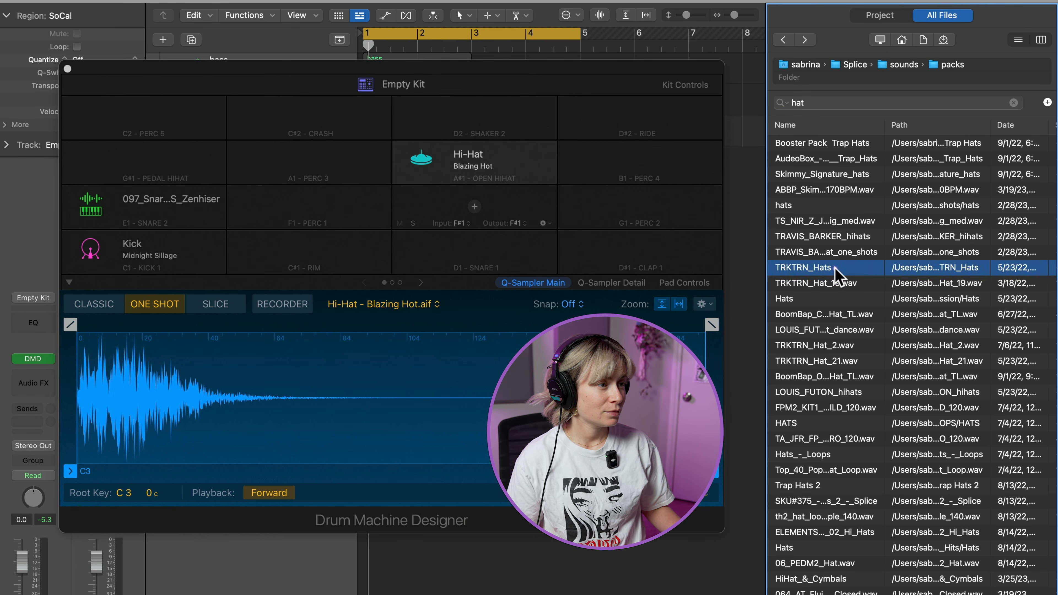
double_click(834, 269)
click(832, 144)
click(834, 158)
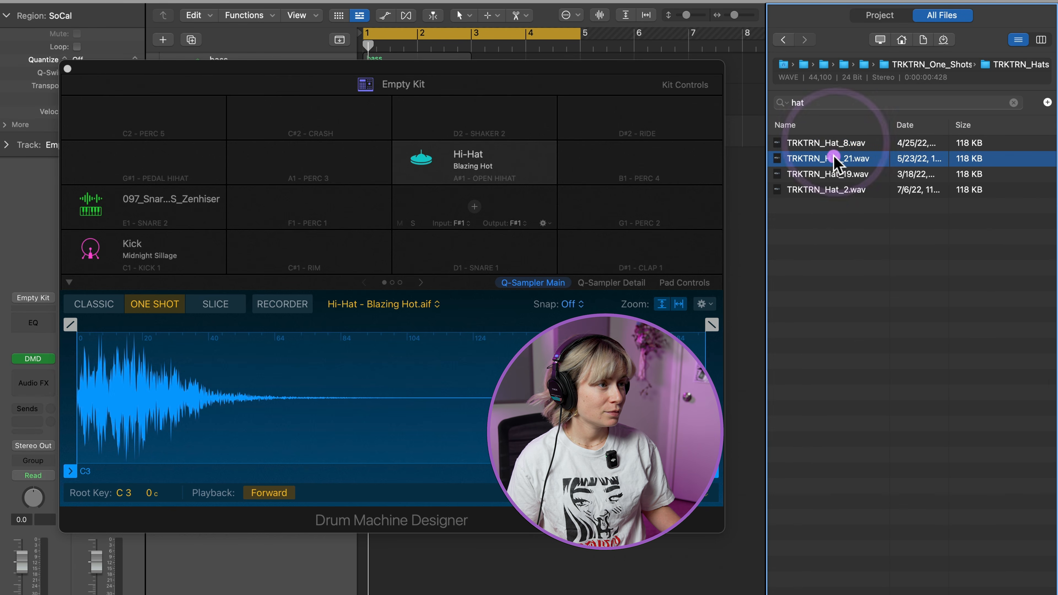
click(837, 174)
click(829, 189)
drag(822, 193, 526, 215)
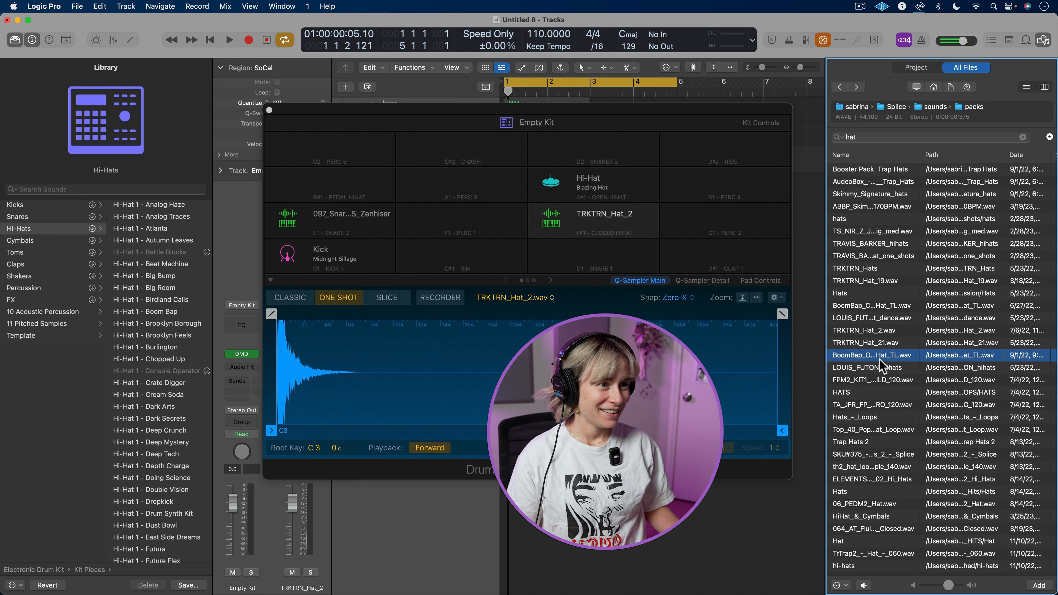
Replace the open hi-hat pad's sound with BoomBap_Open_Hat_TL.wav, and play the kick and both hi-hat pads
drag(867, 355, 581, 185)
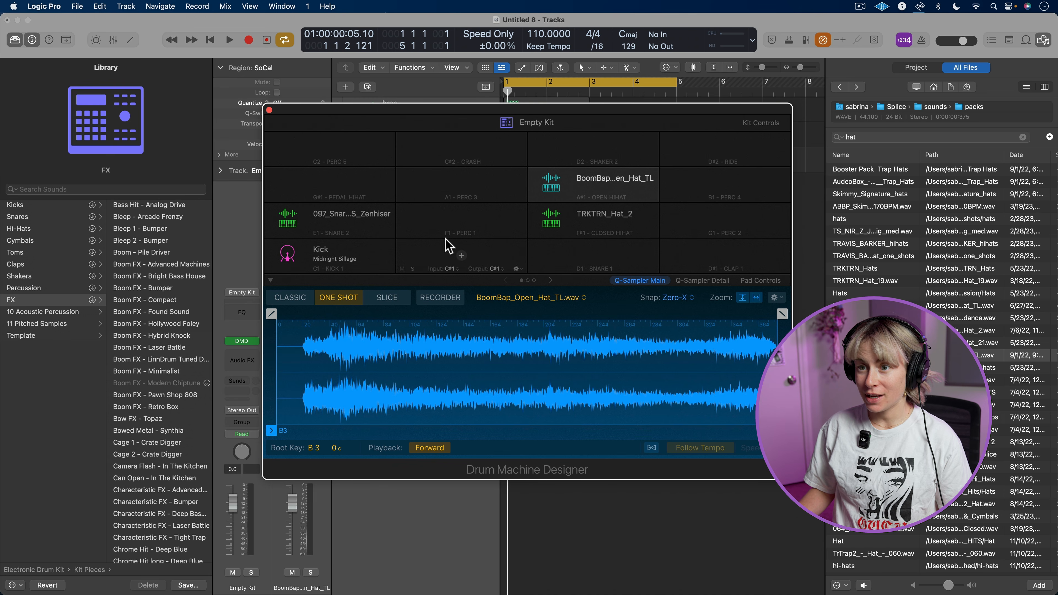
click(288, 253)
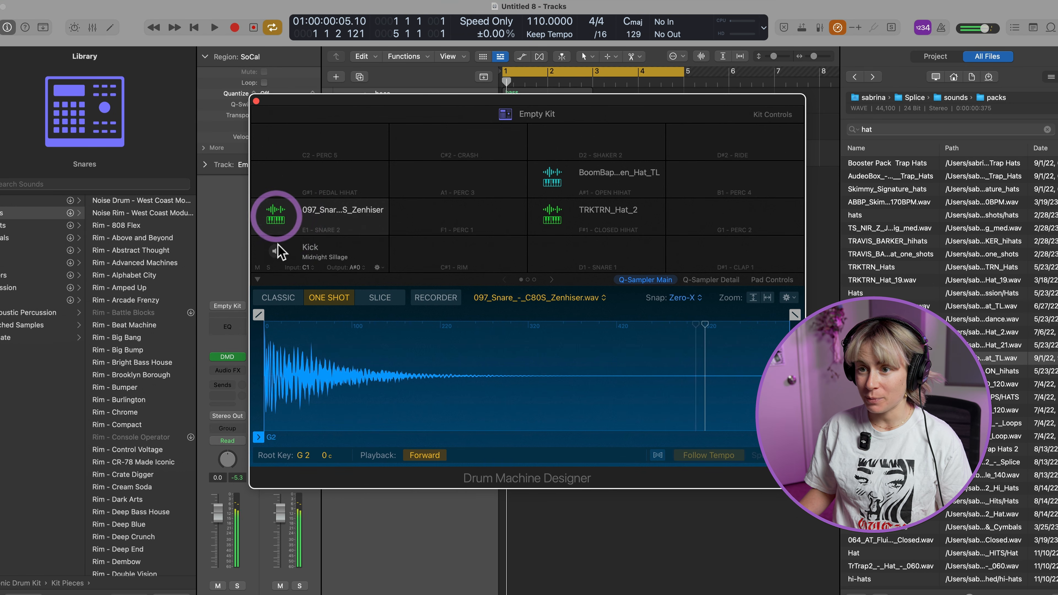
click(554, 178)
click(551, 217)
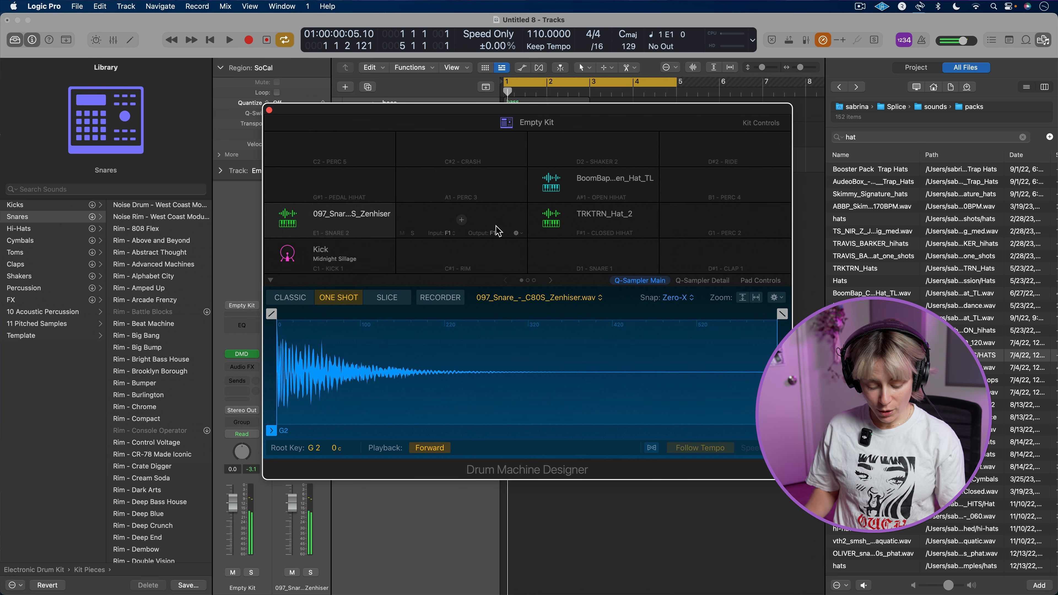
Play the kit's kick and snare through Musical Typing at octave C1, and close the Musical Typing window
key(super+k)
drag(973, 124, 604, 172)
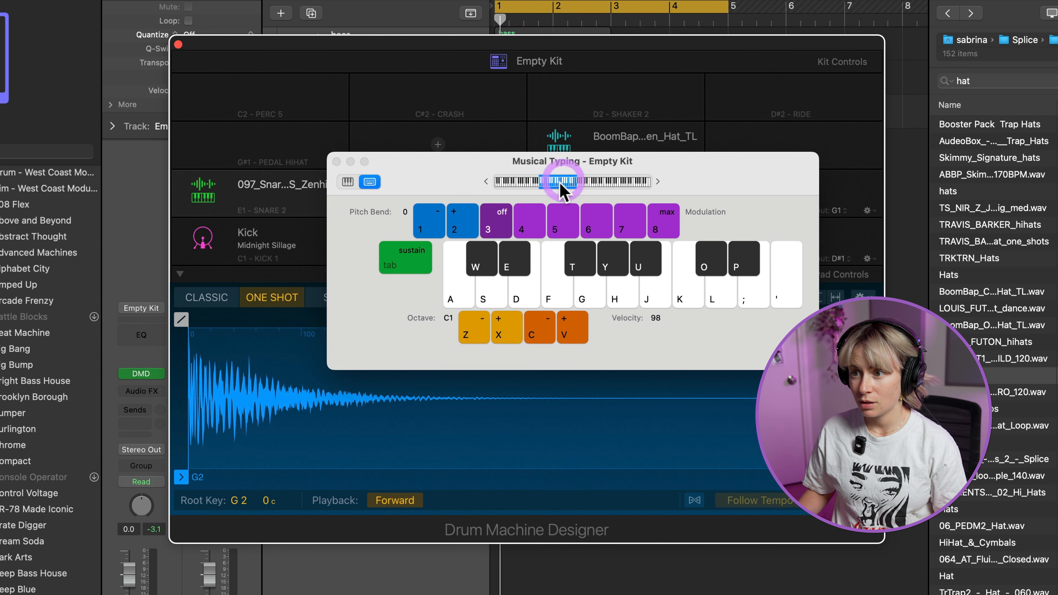
key(a)
key(e)
key(a)
key(a)
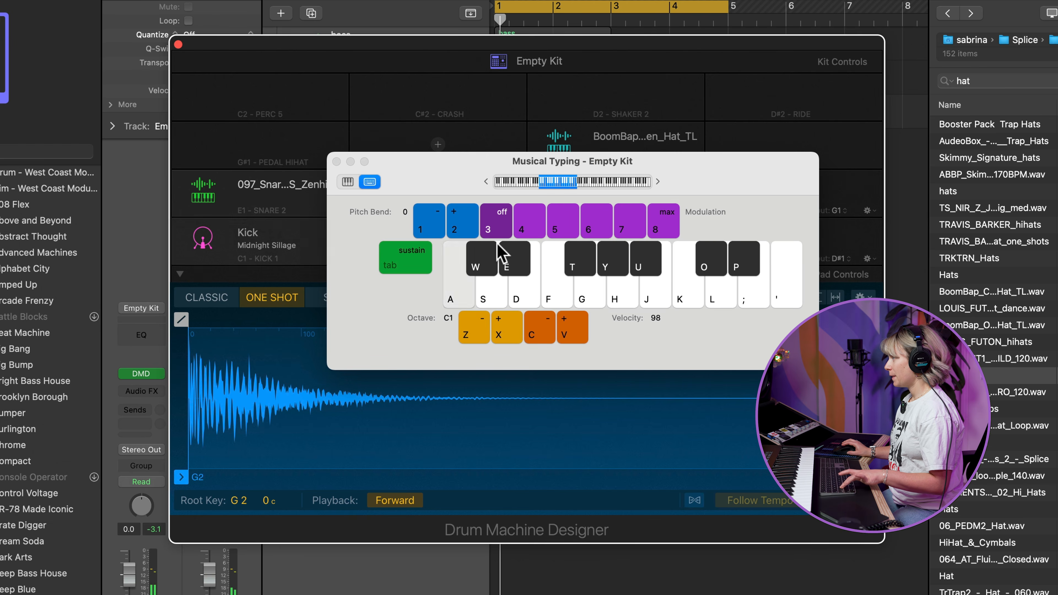
key(d)
key(a)
key(a)
key(d)
key(a)
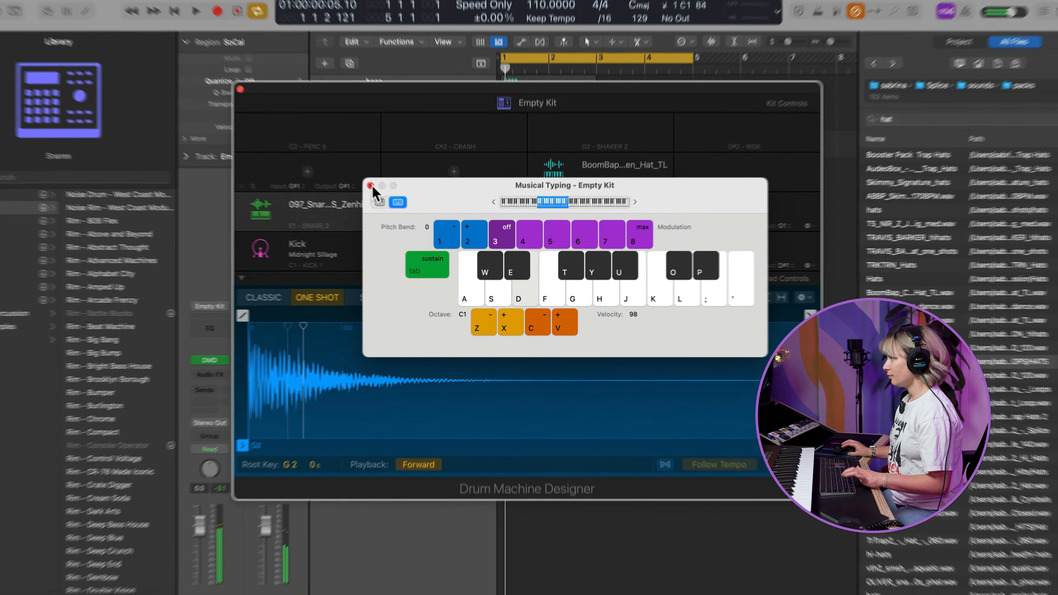
click(336, 161)
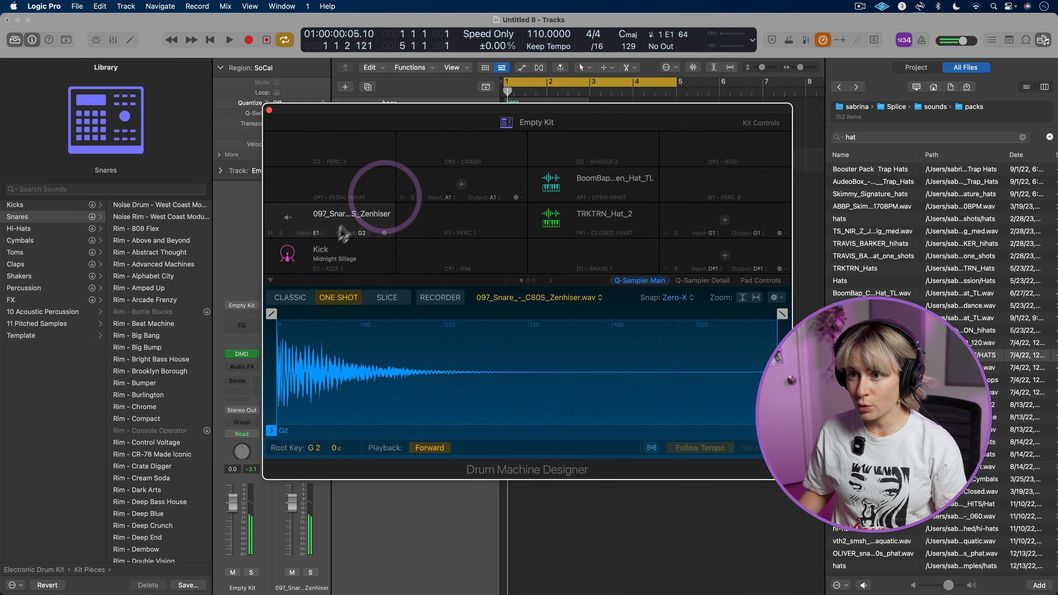
Rename the three sample pads as "snare", "open hat" and "closed hat"
double_click(354, 215)
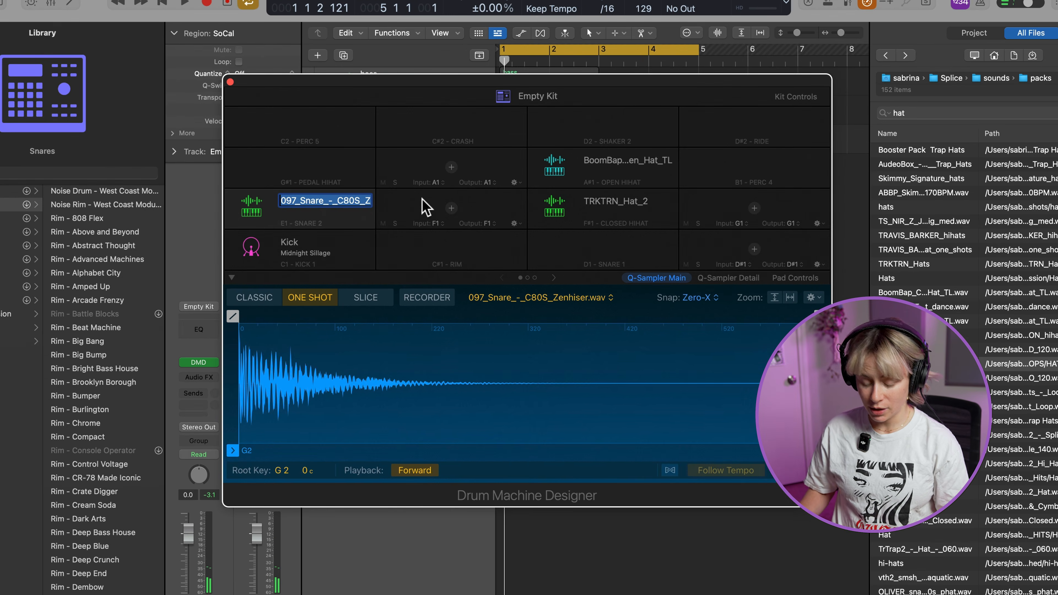
text(snare)
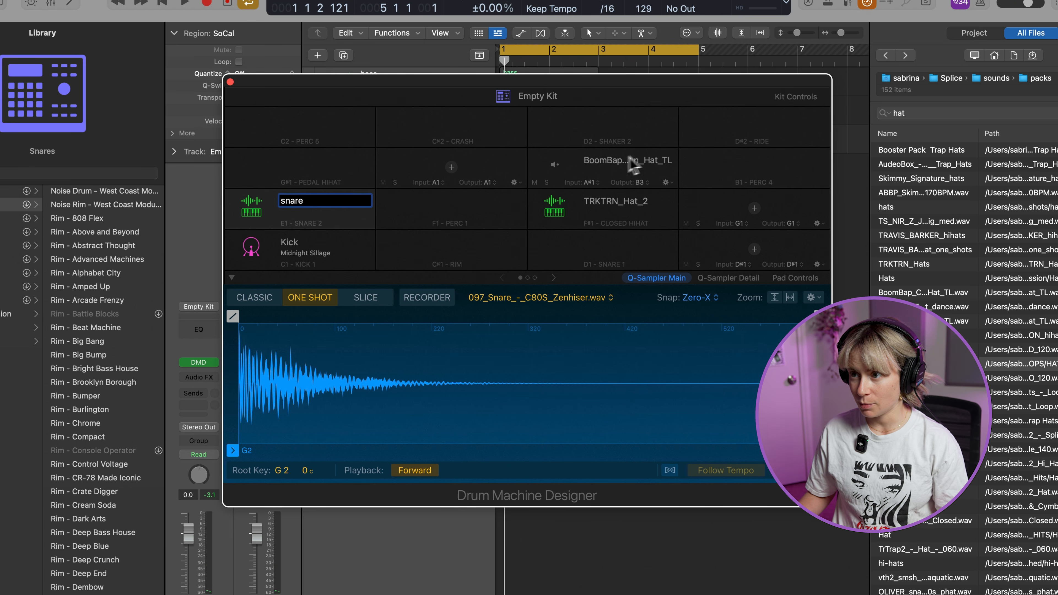
double_click(622, 159)
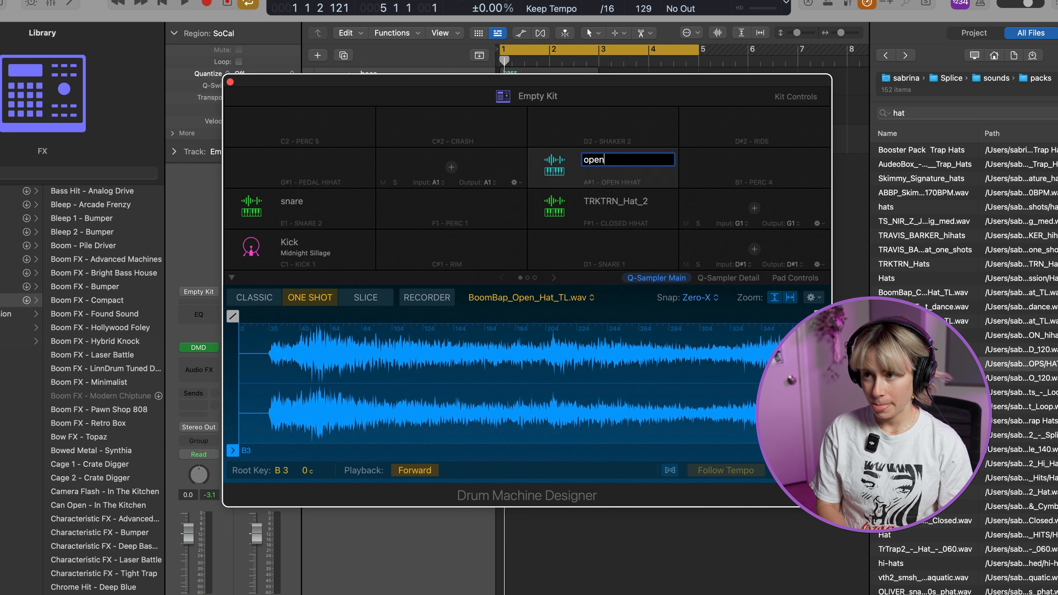
text(open hat)
click(637, 205)
double_click(625, 201)
text(closed hat)
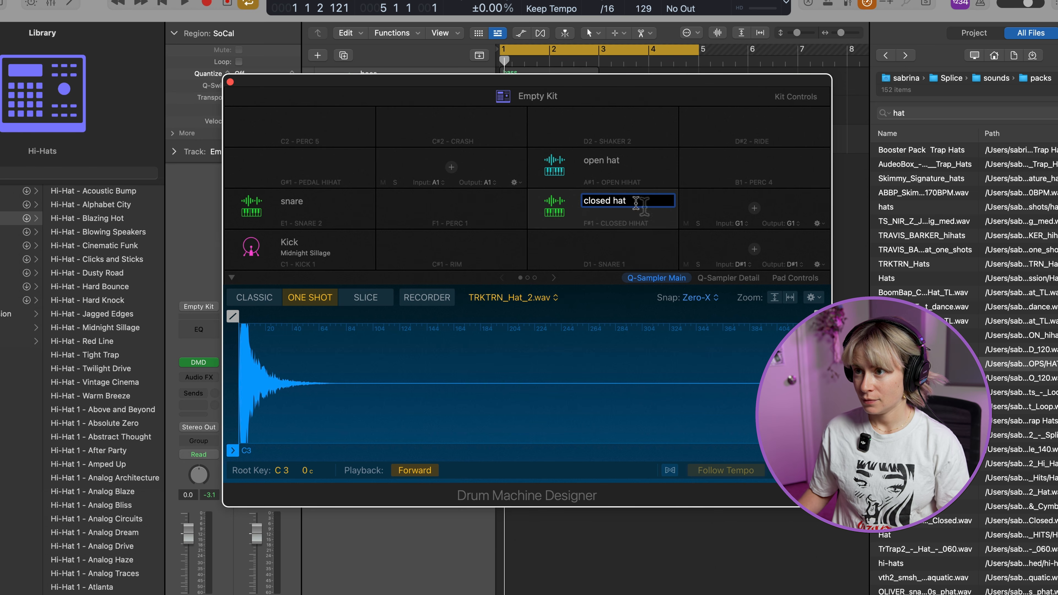
Rename the kit as "cool kit 1", save it under that name as a user patch, and close the kit window
click(579, 102)
double_click(542, 95)
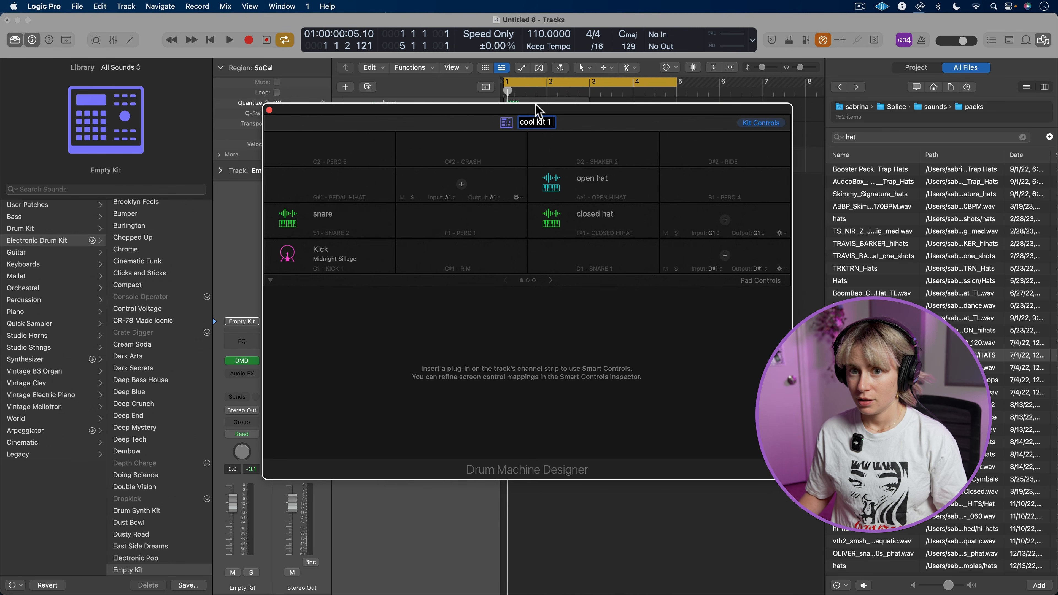
click(46, 206)
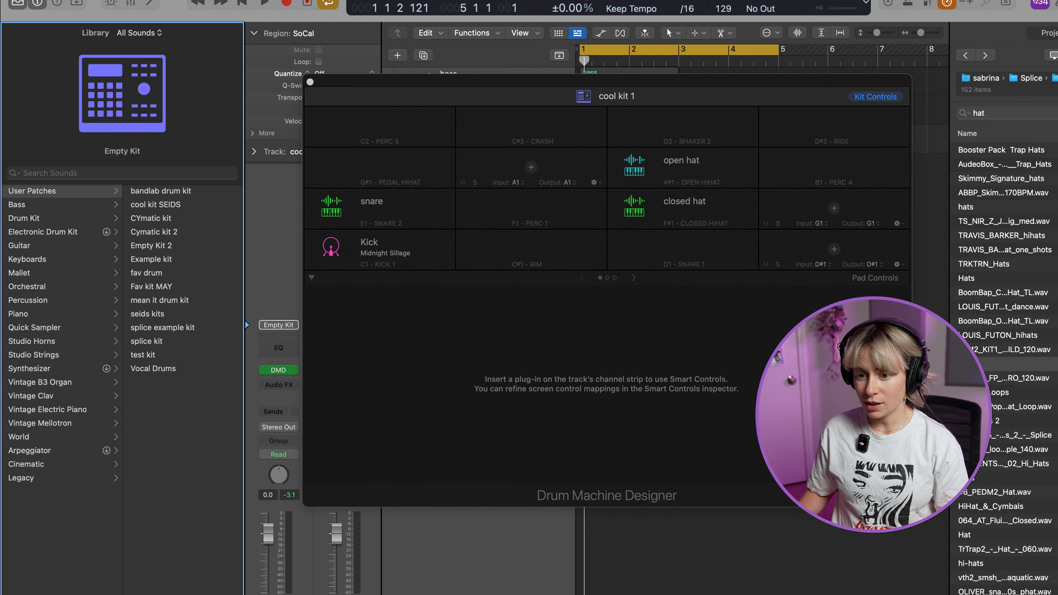
click(217, 584)
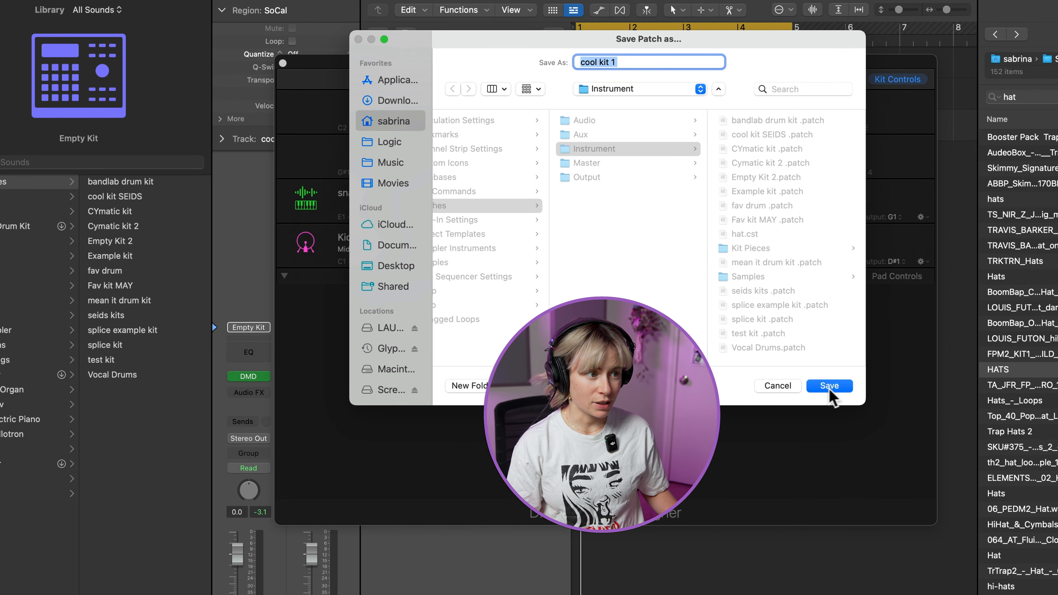
click(813, 335)
click(282, 63)
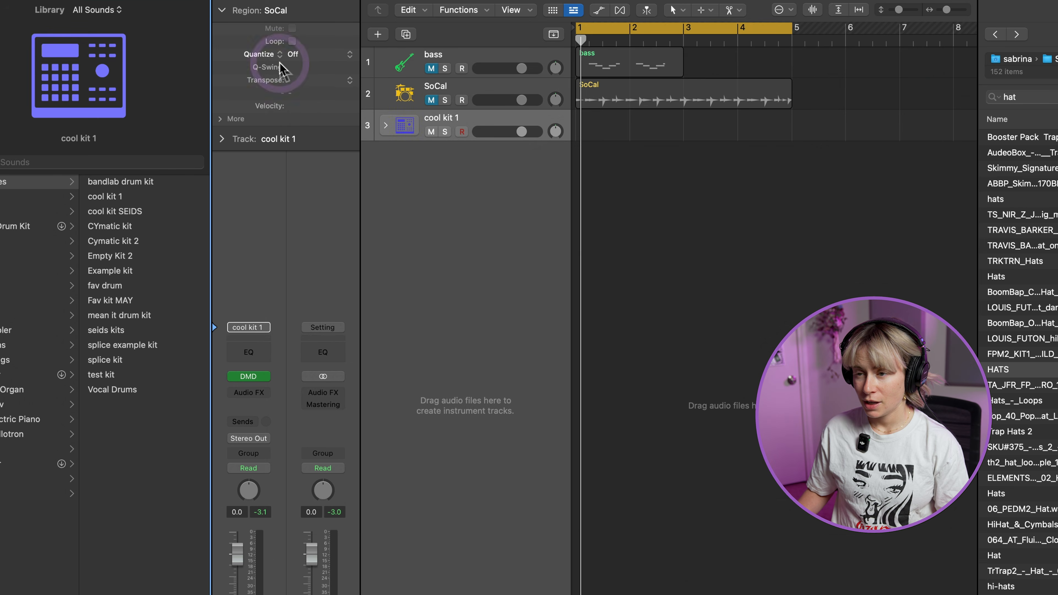
Add a new software instrument track below the cool kit 1 track
right_click(414, 162)
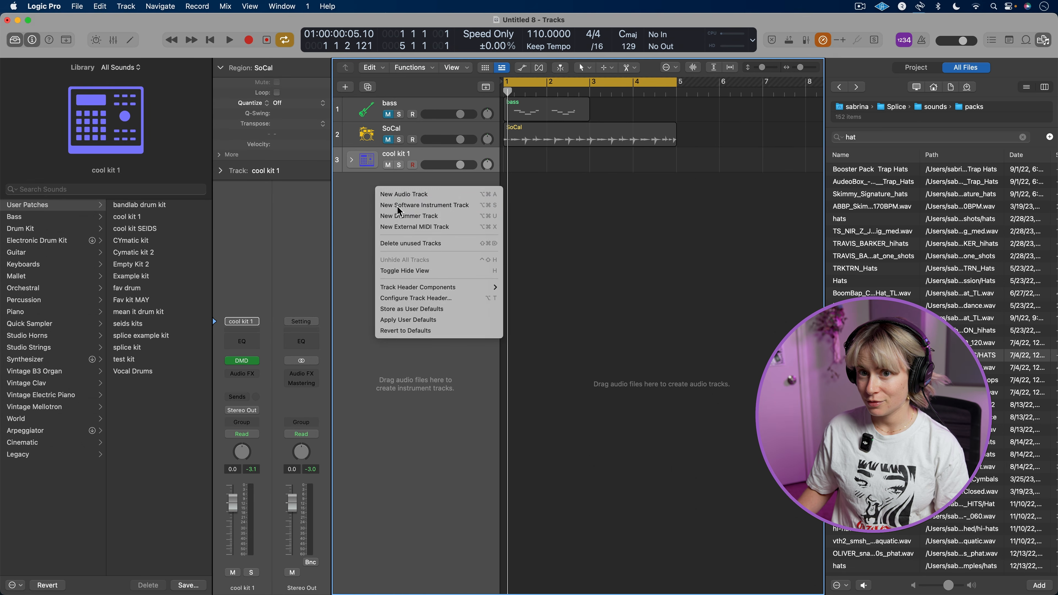
click(443, 184)
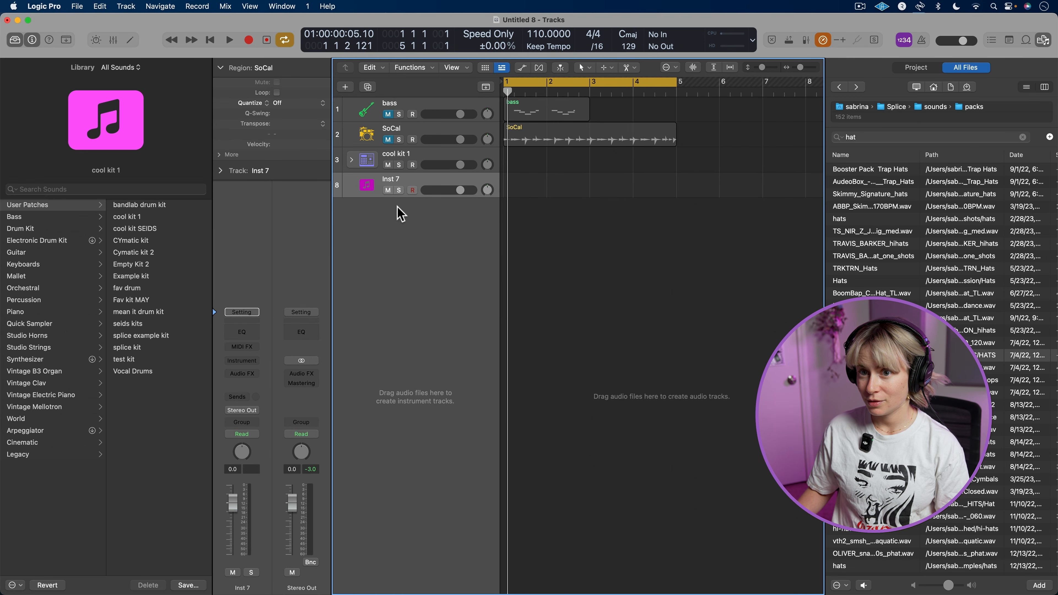
Load the saved "cool kit 1" user patch onto the new software instrument track
click(40, 205)
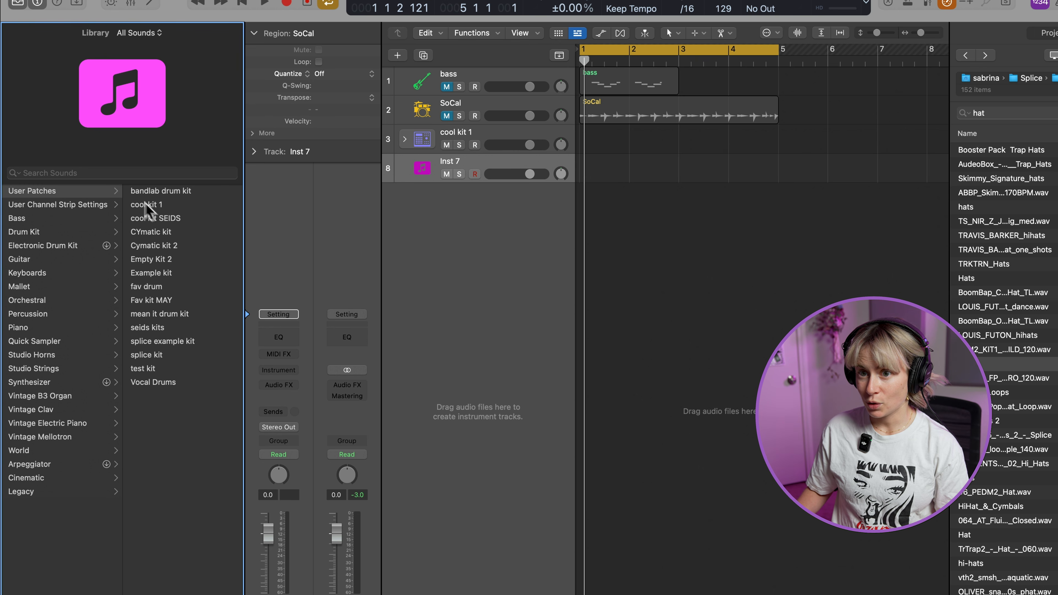
click(147, 204)
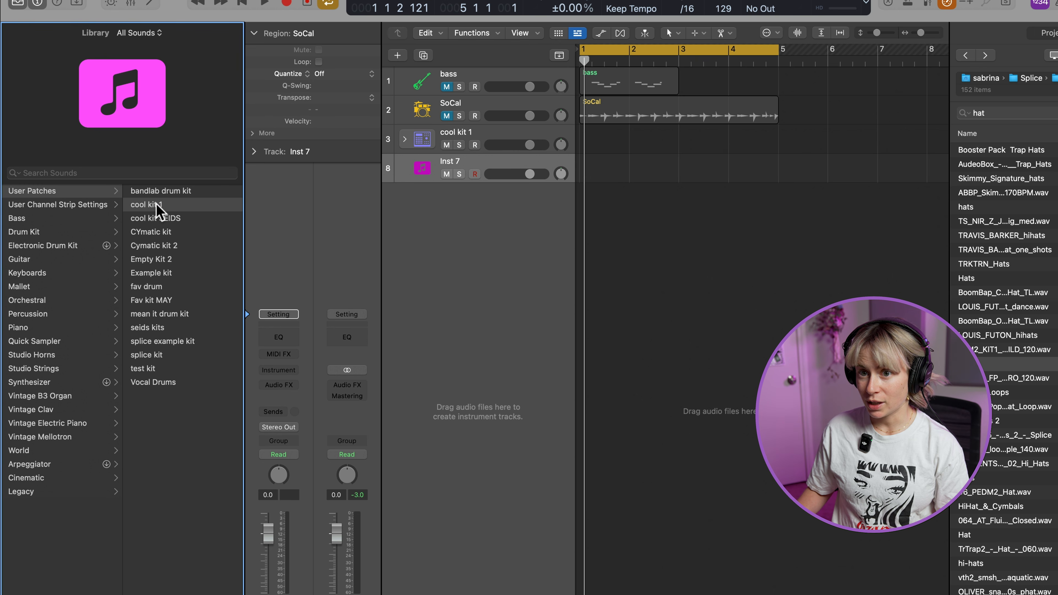
click(309, 82)
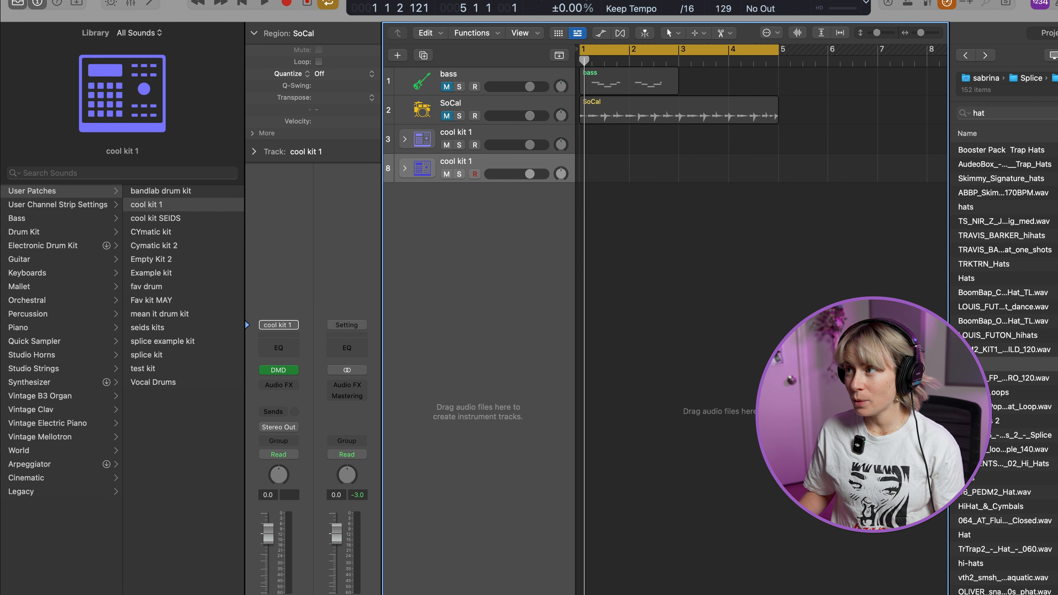
Show the Step Sequencer for the new cool kit 1 track, with the browser and library hidden and the editor area enlarged
key(f)
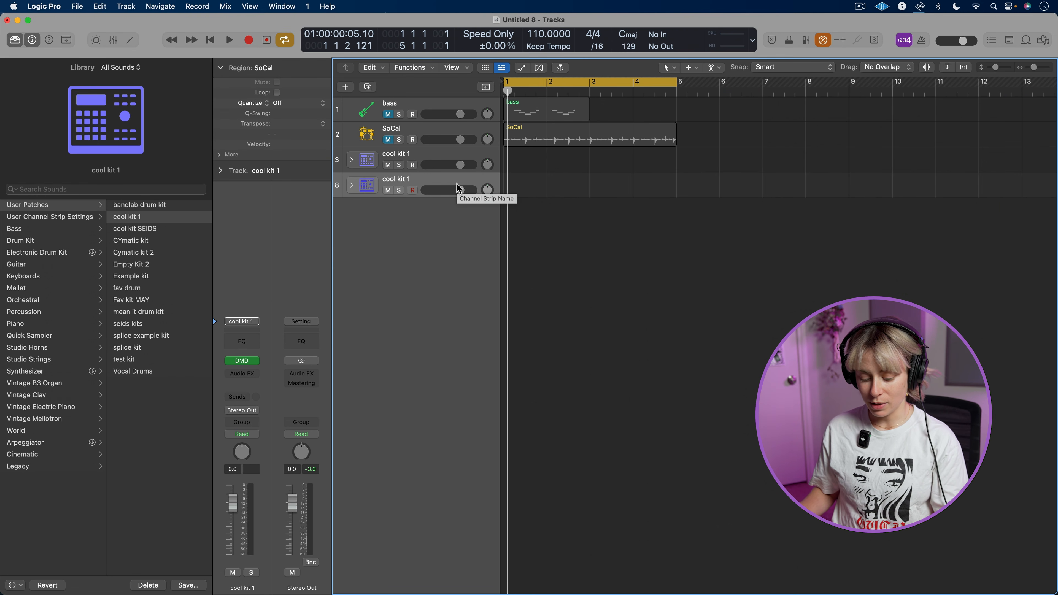
key(e)
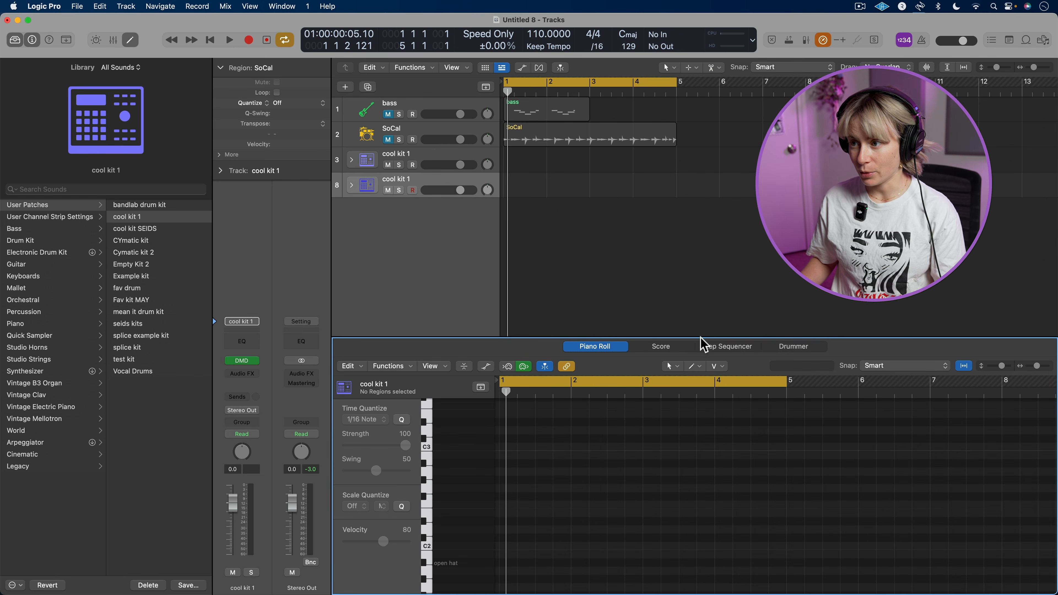
click(698, 331)
click(14, 40)
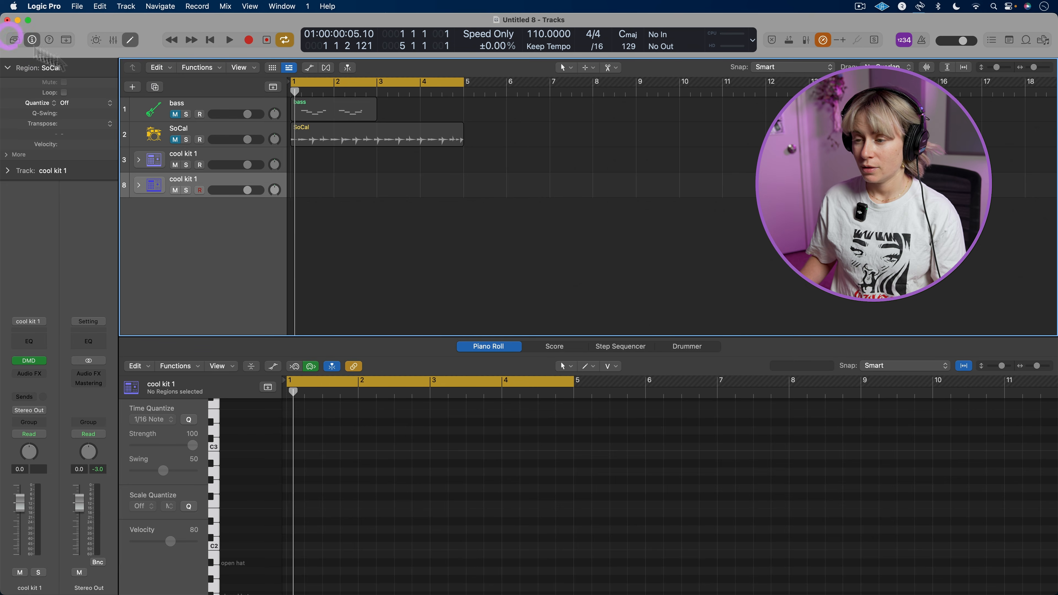
click(623, 347)
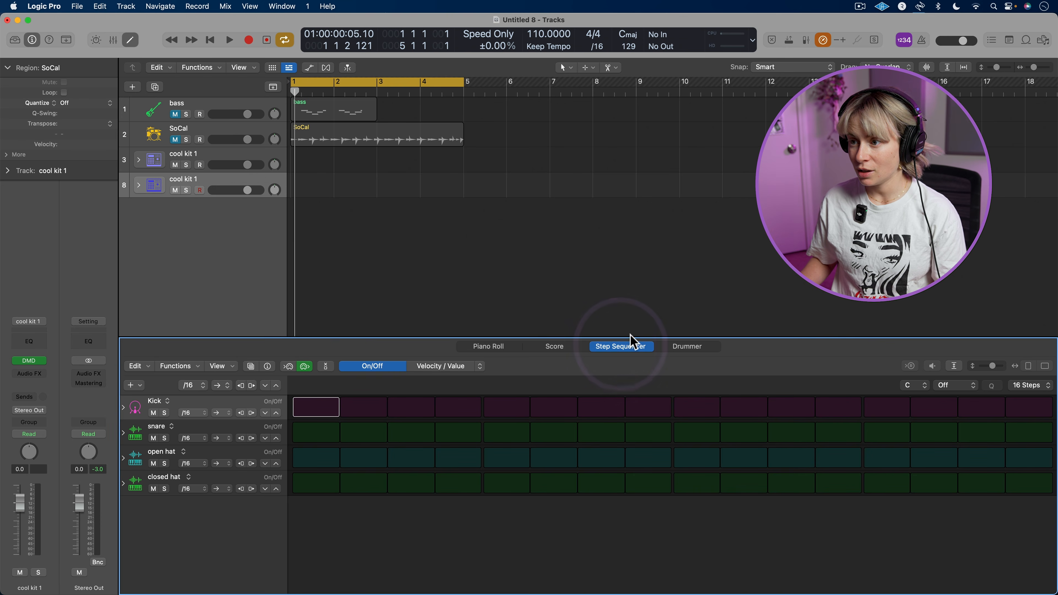
drag(628, 338, 626, 273)
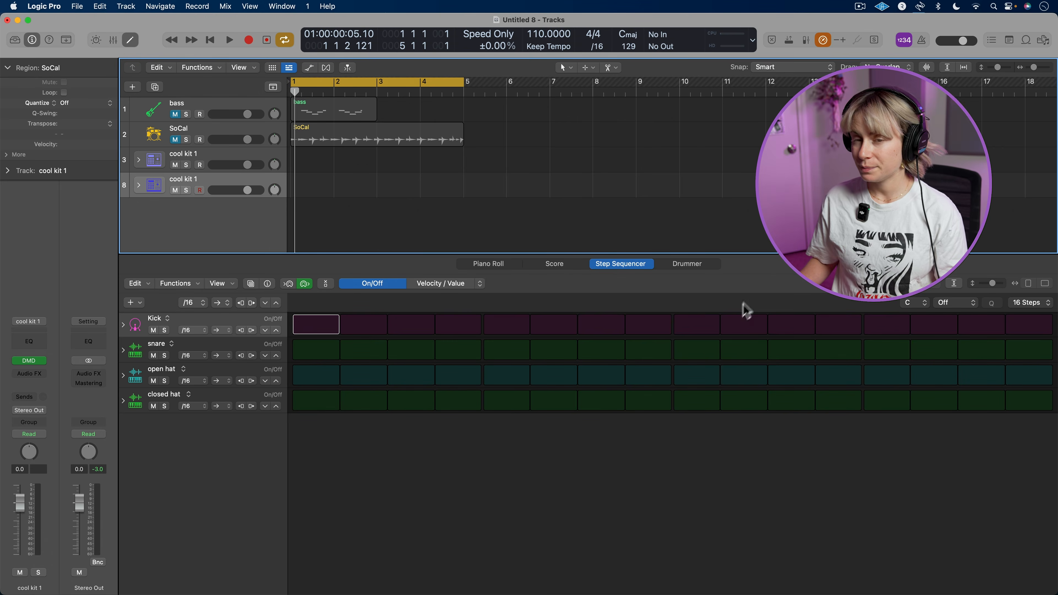
Try a pattern length of 64 steps, viewing its second page, and return the length to 16 steps
click(1046, 302)
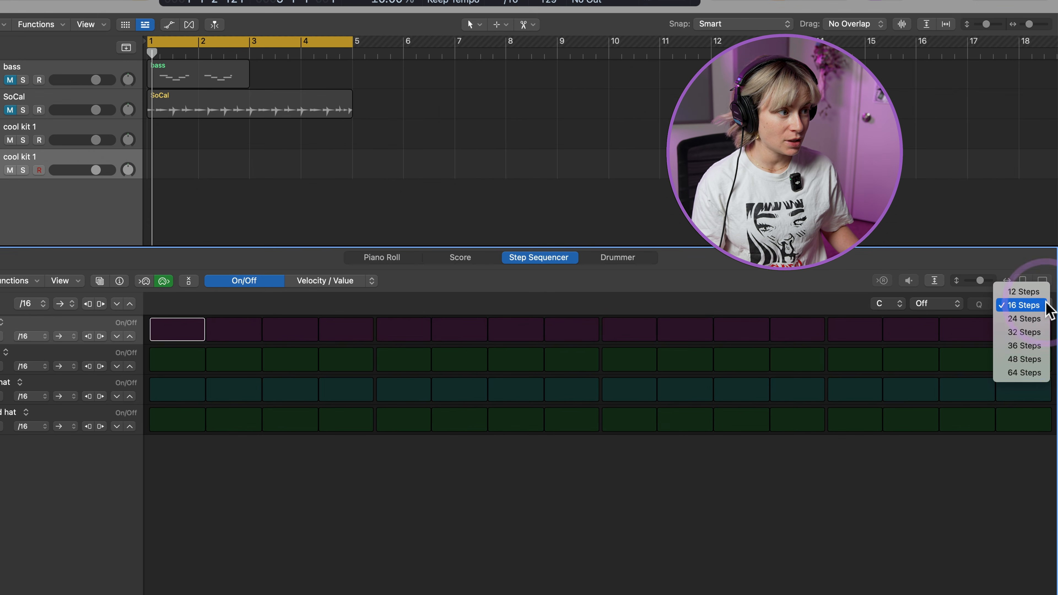
click(1041, 373)
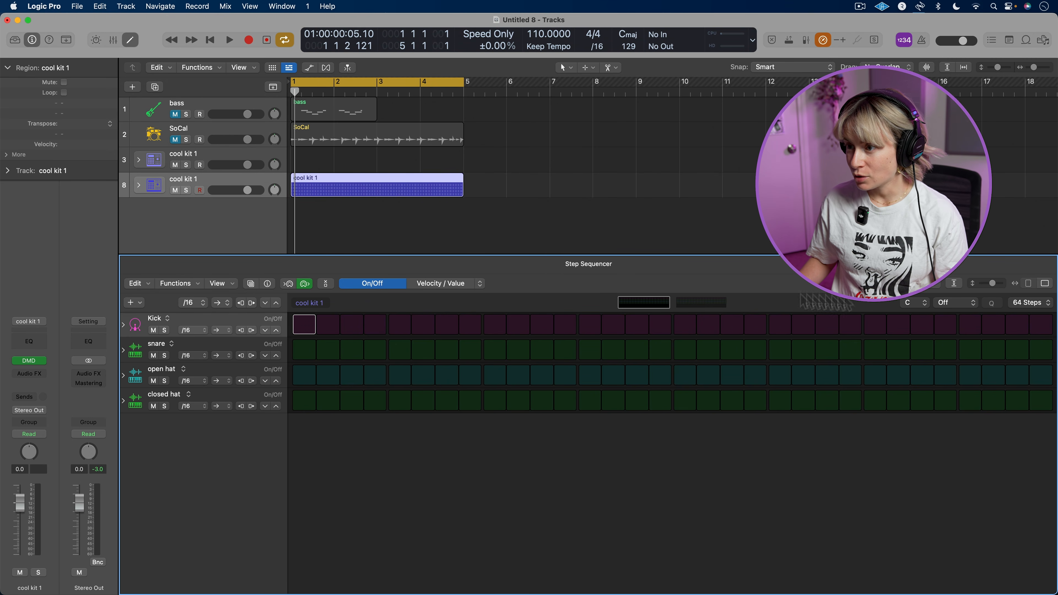
click(705, 304)
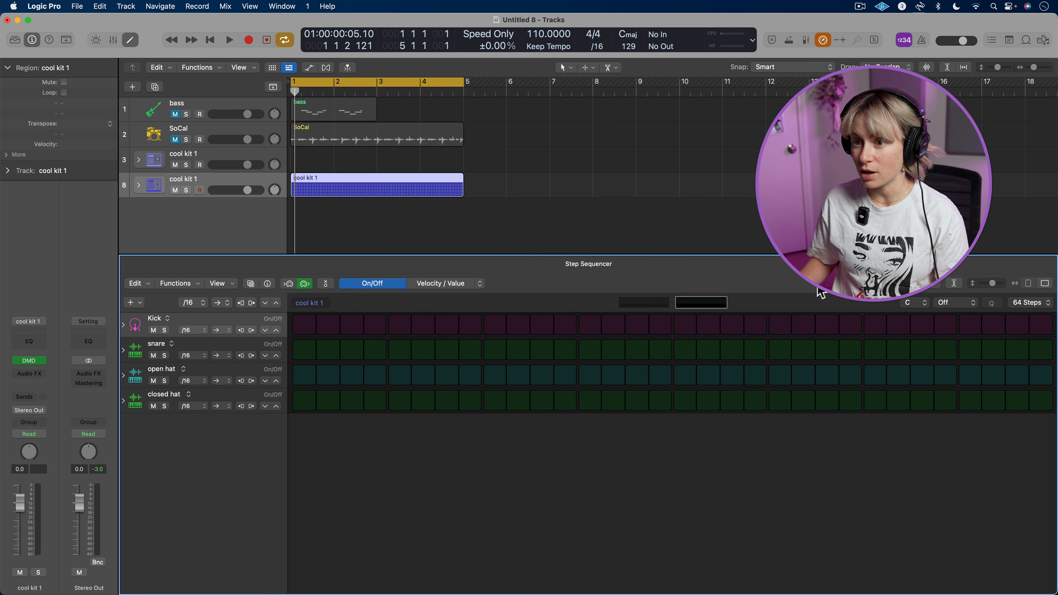
click(652, 303)
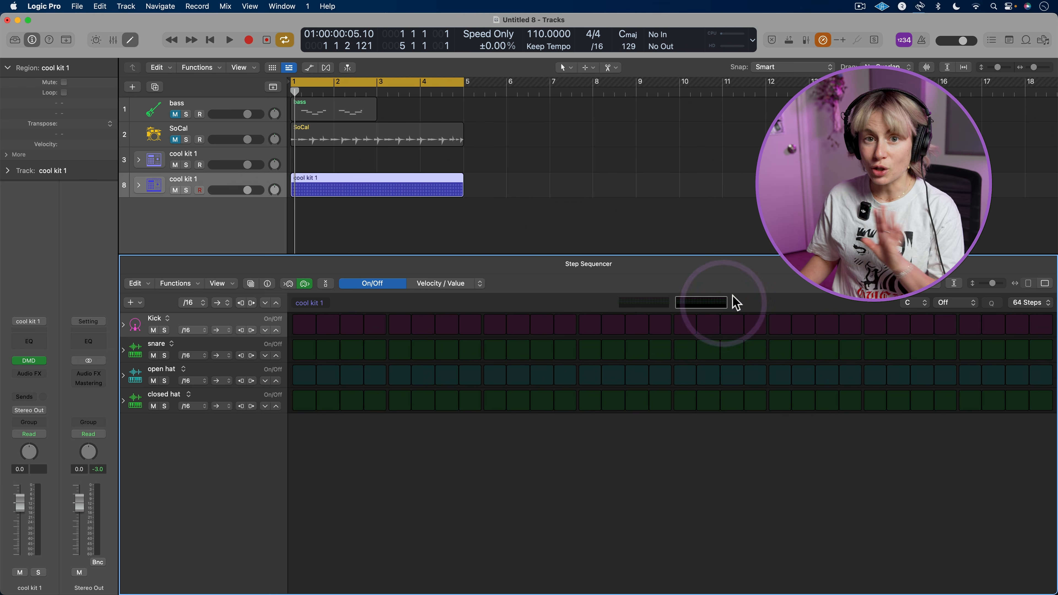
click(1047, 304)
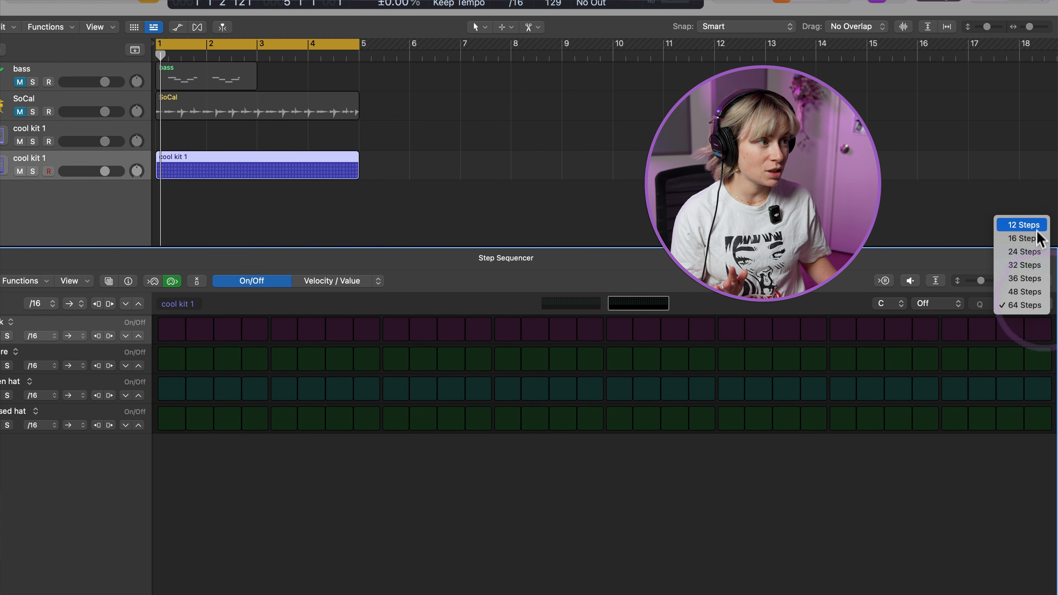
click(1035, 243)
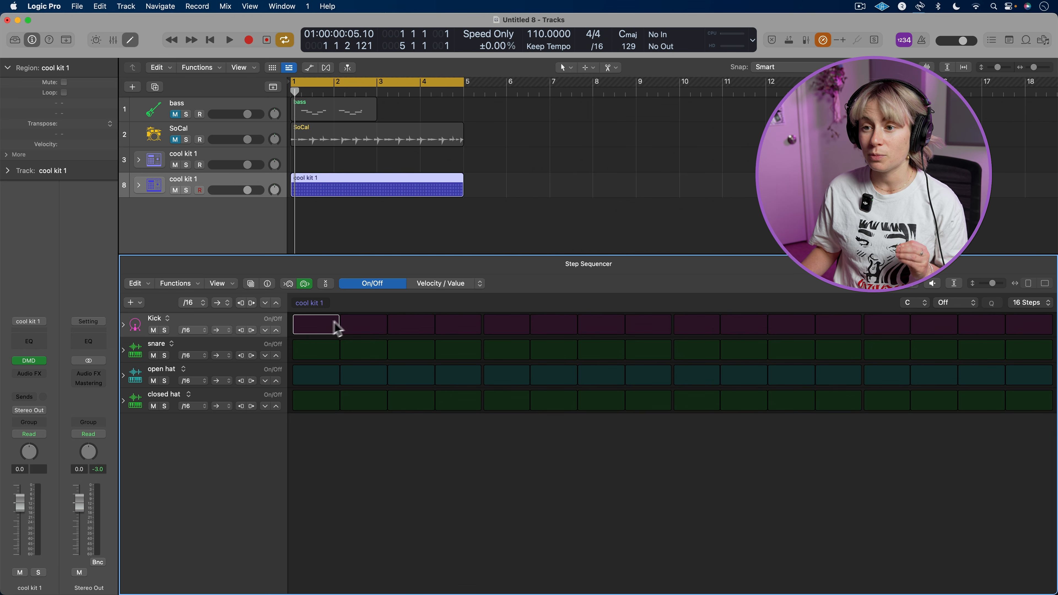
Place kick hits on steps 1 and 9 and snare hits on steps 5 and 13 of the pattern
click(703, 329)
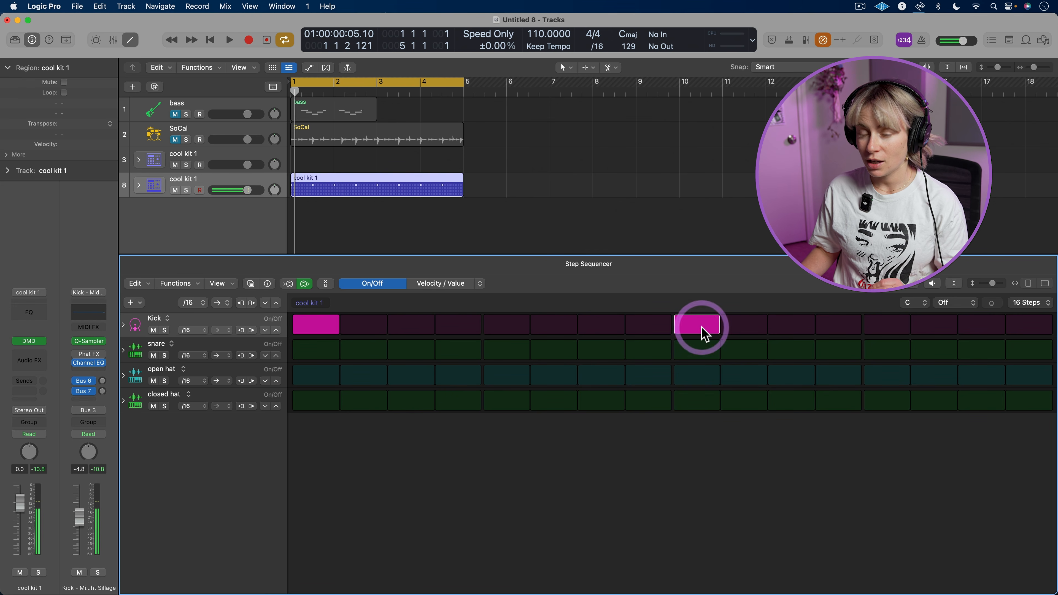
click(506, 351)
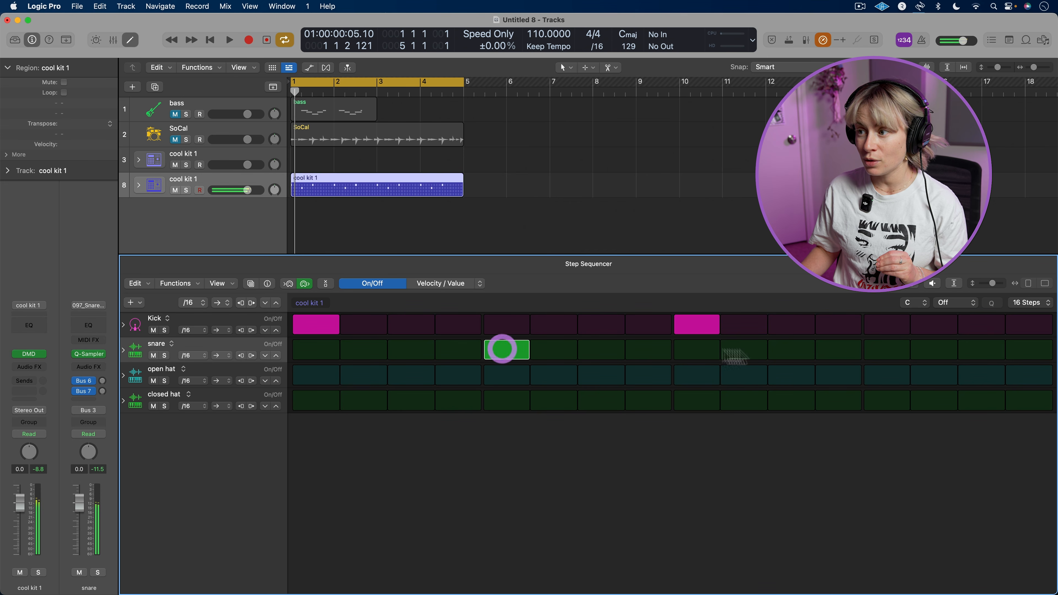
click(878, 351)
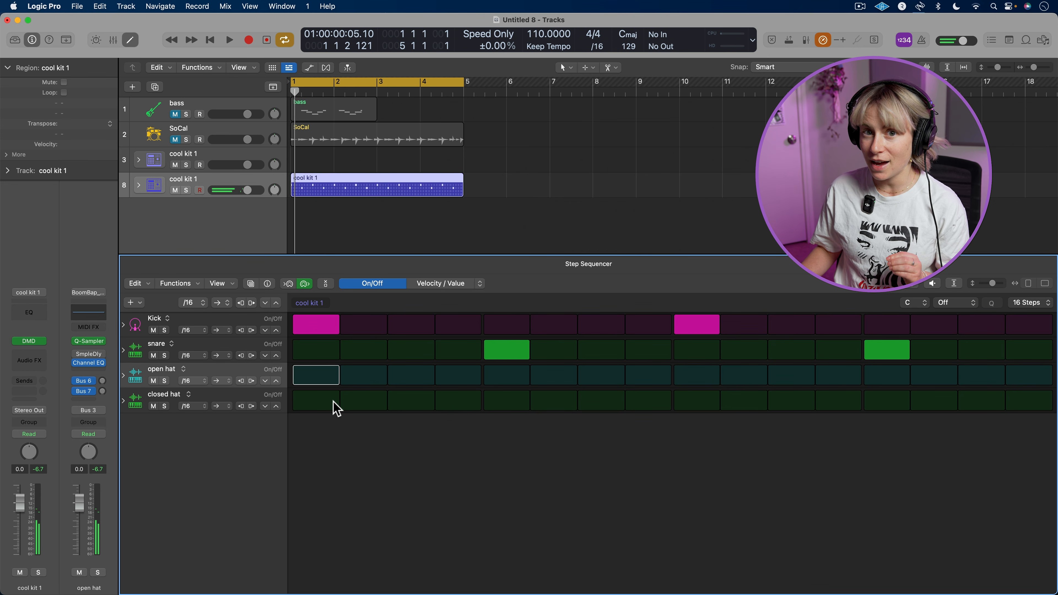
Place closed hats on every odd step from 1 to 13 and an open hat on step 15, and play the pattern
click(317, 401)
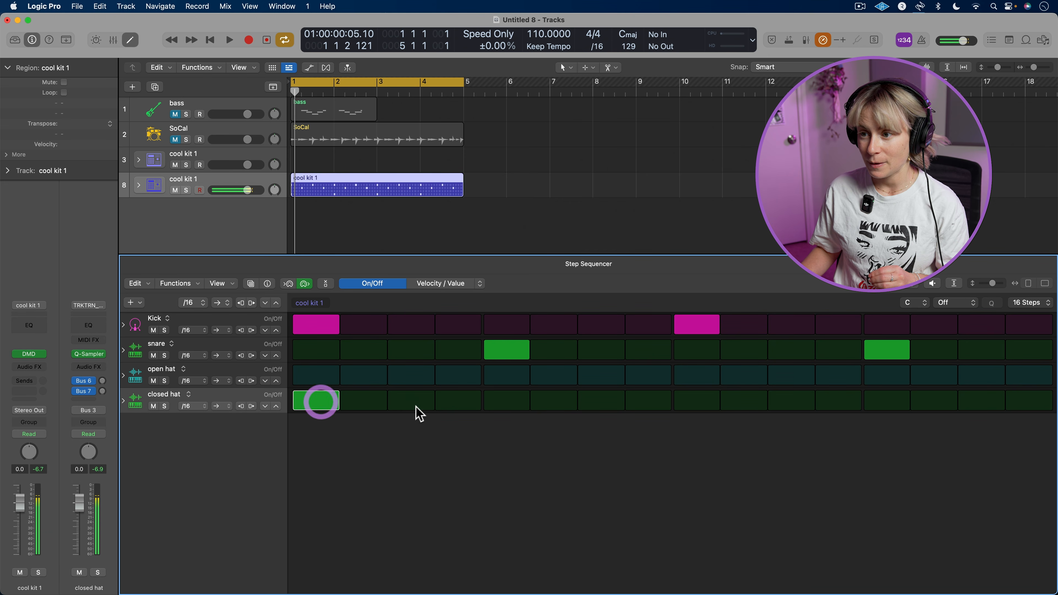
click(412, 401)
click(510, 401)
click(606, 401)
click(703, 403)
click(793, 402)
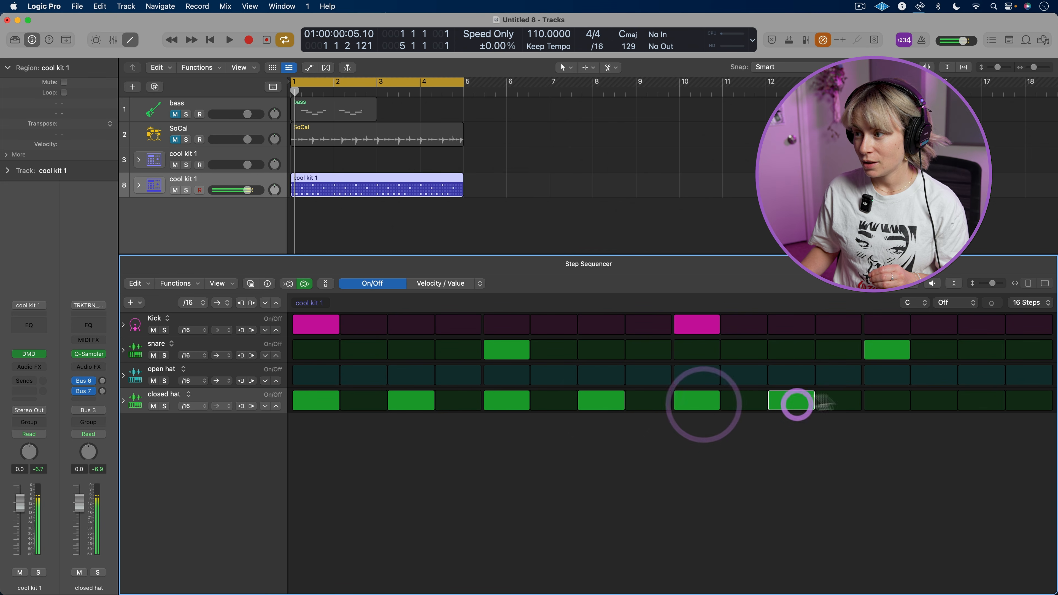
click(886, 402)
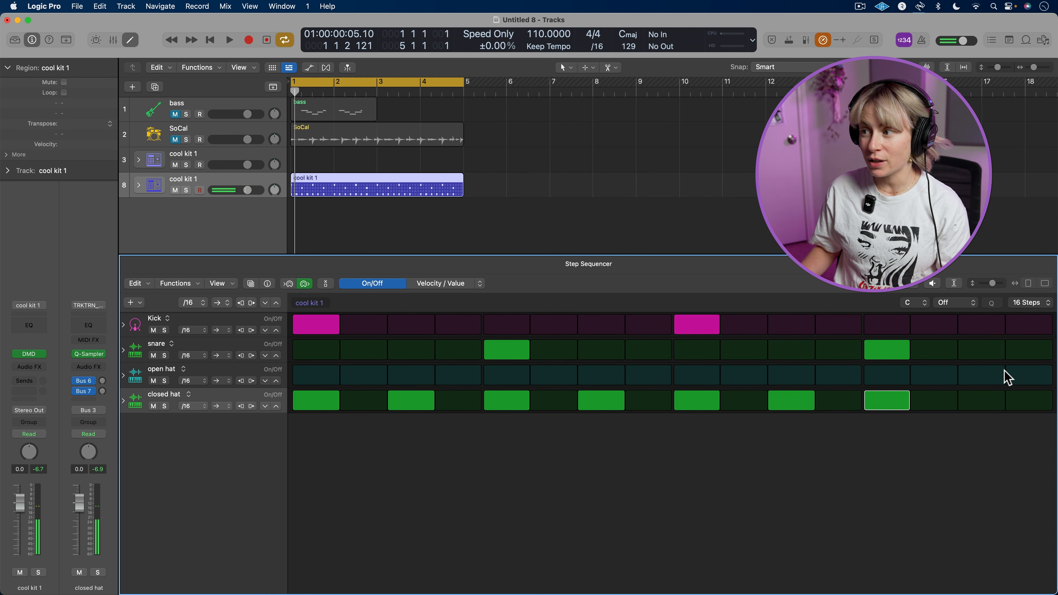
click(993, 375)
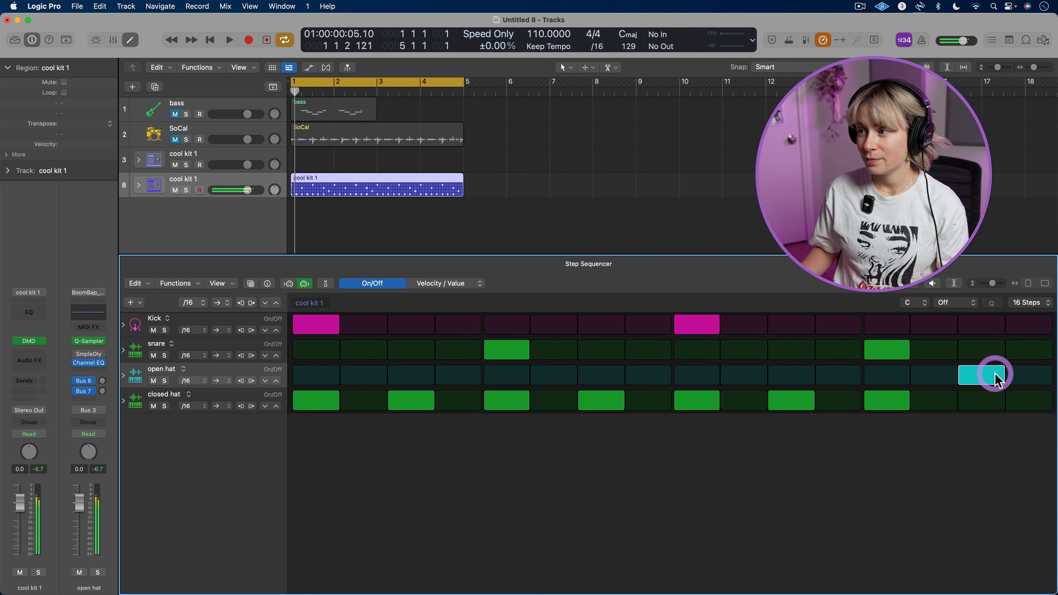
key(space)
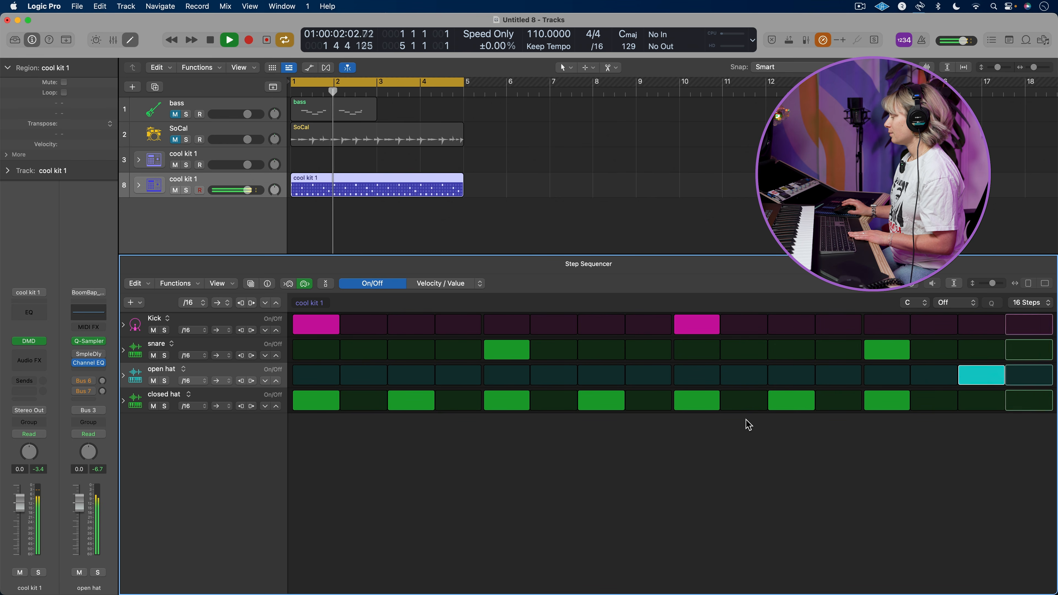
key(space)
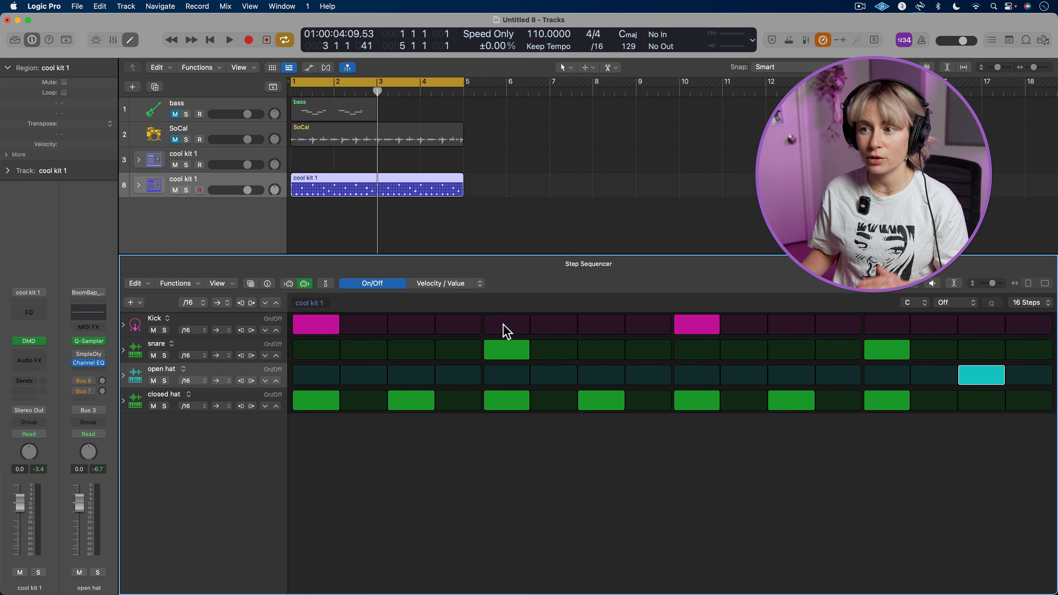
Add kick hits on steps 5 and 13 for a four-on-the-floor beat and play the pattern
click(505, 327)
click(878, 329)
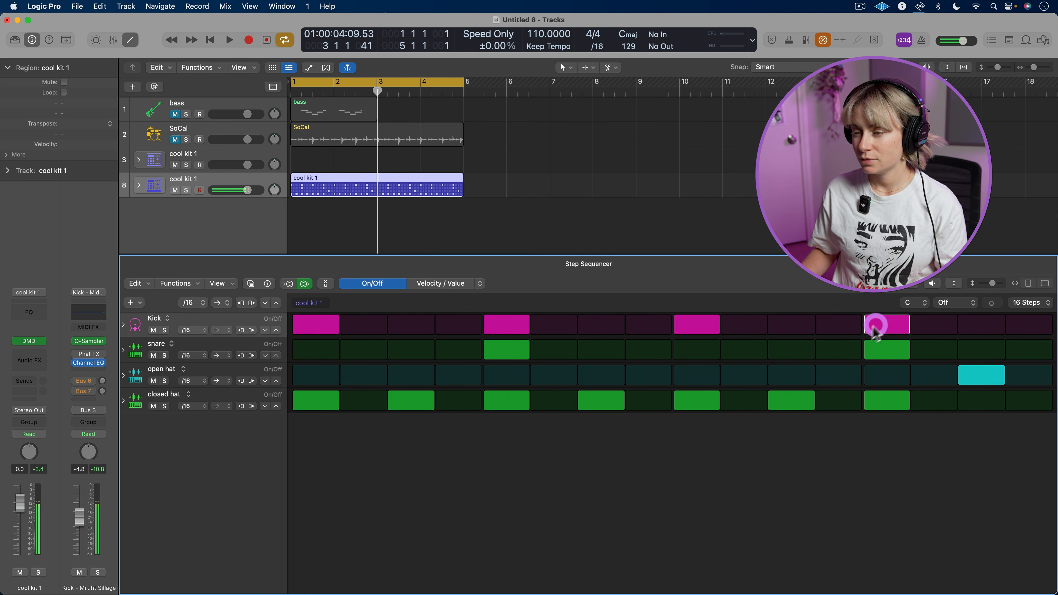
key(space)
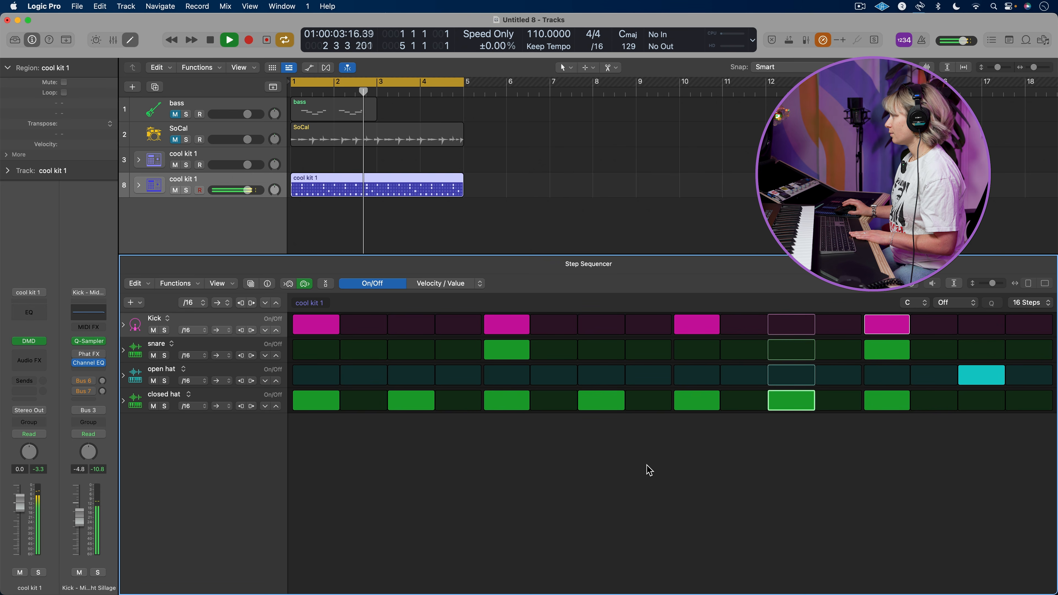
key(space)
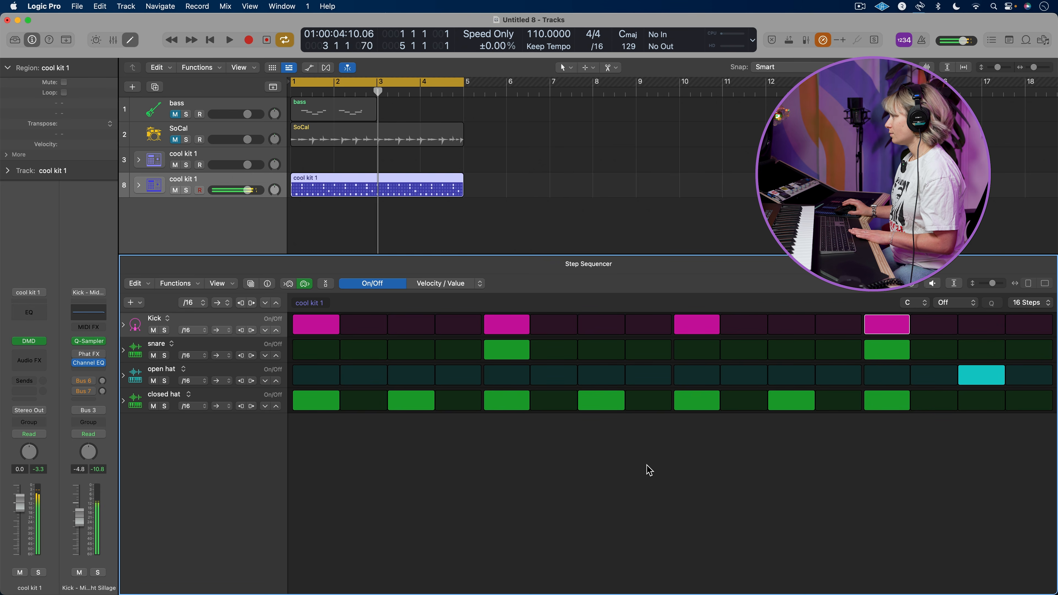
Try the snare on steps 9 and 15 during playback, and return the snare hits to steps 5 and 13
click(517, 353)
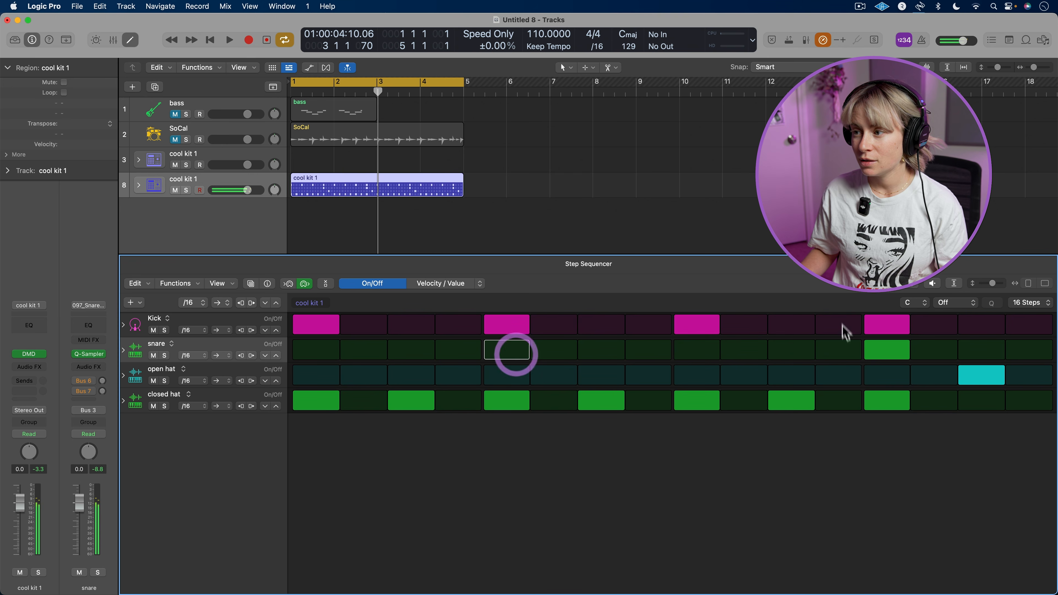
click(886, 349)
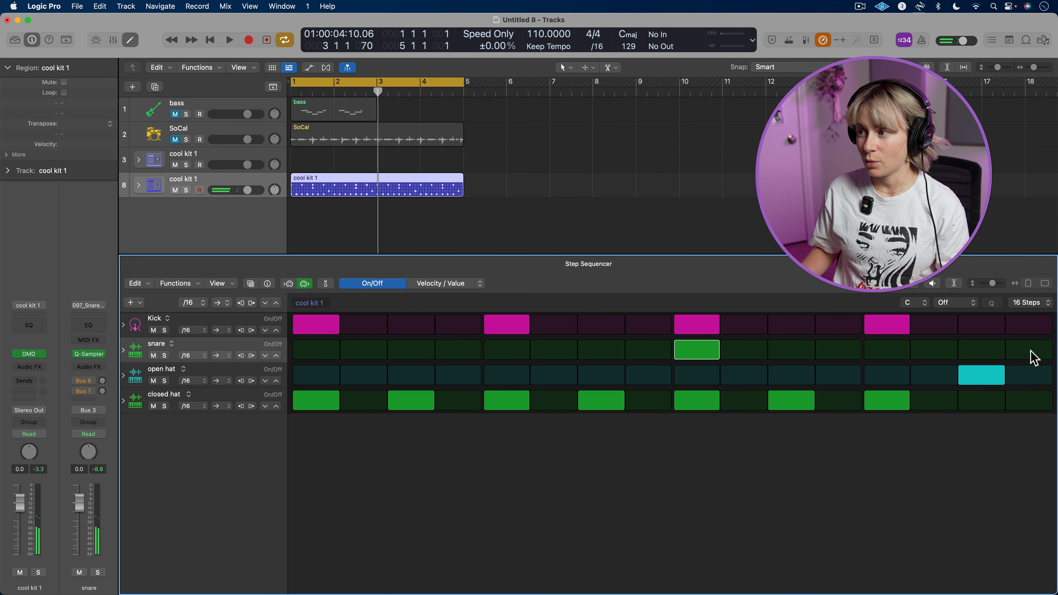
click(979, 351)
key(space)
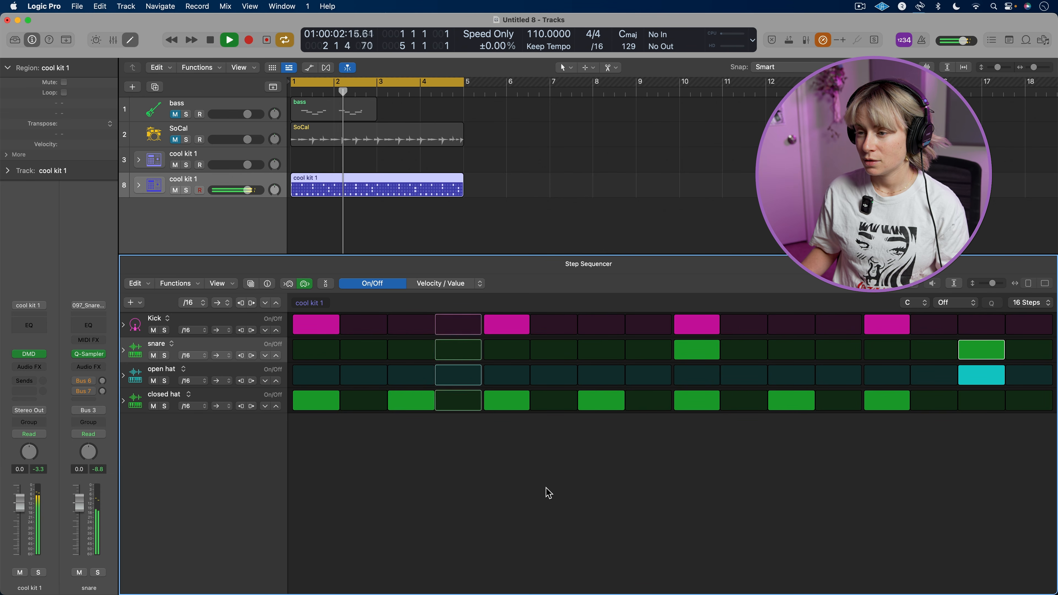
key(space)
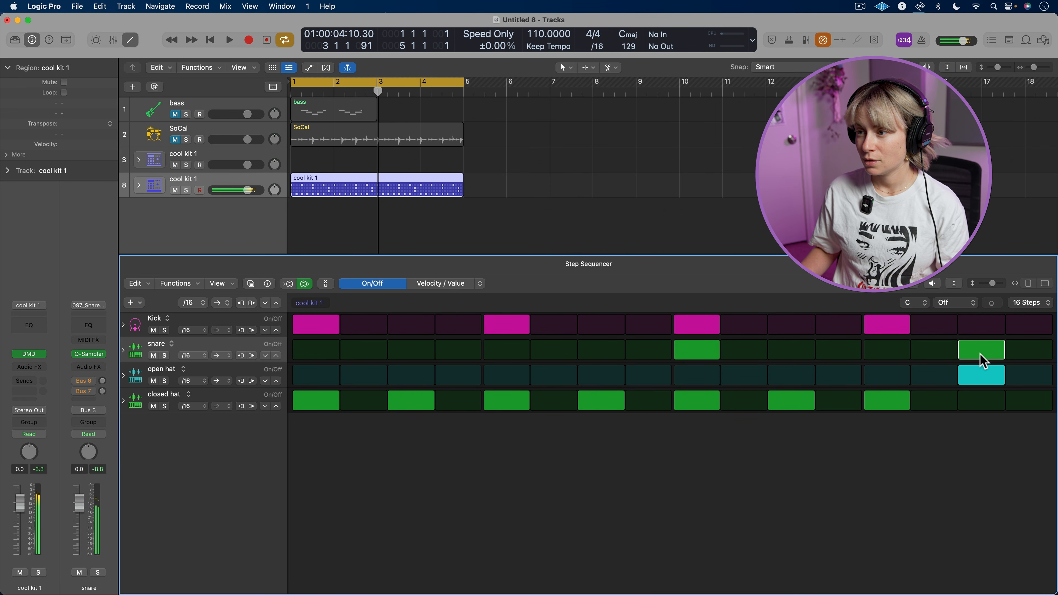
click(710, 358)
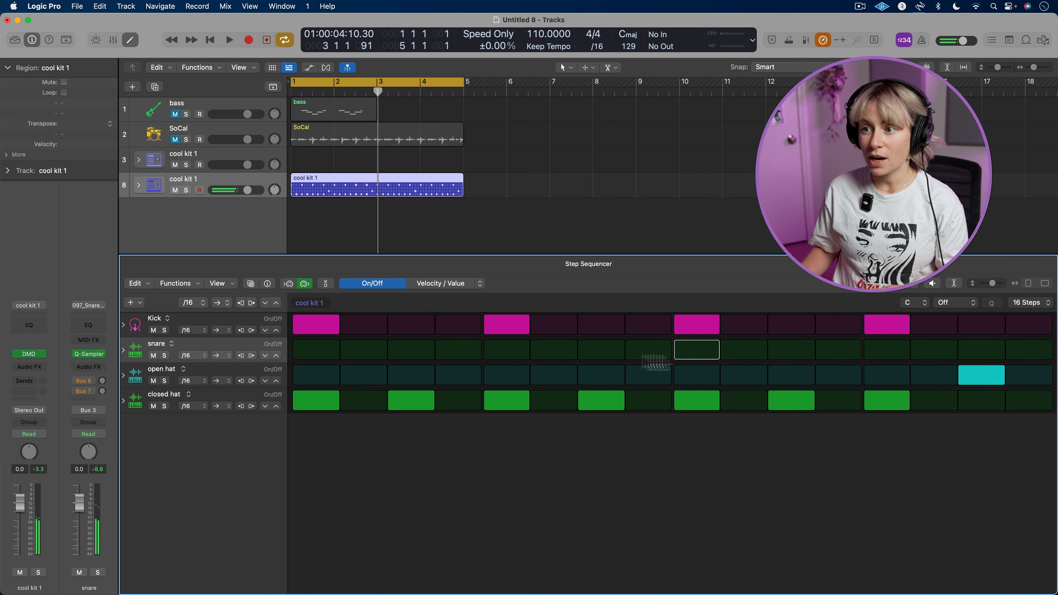
click(887, 350)
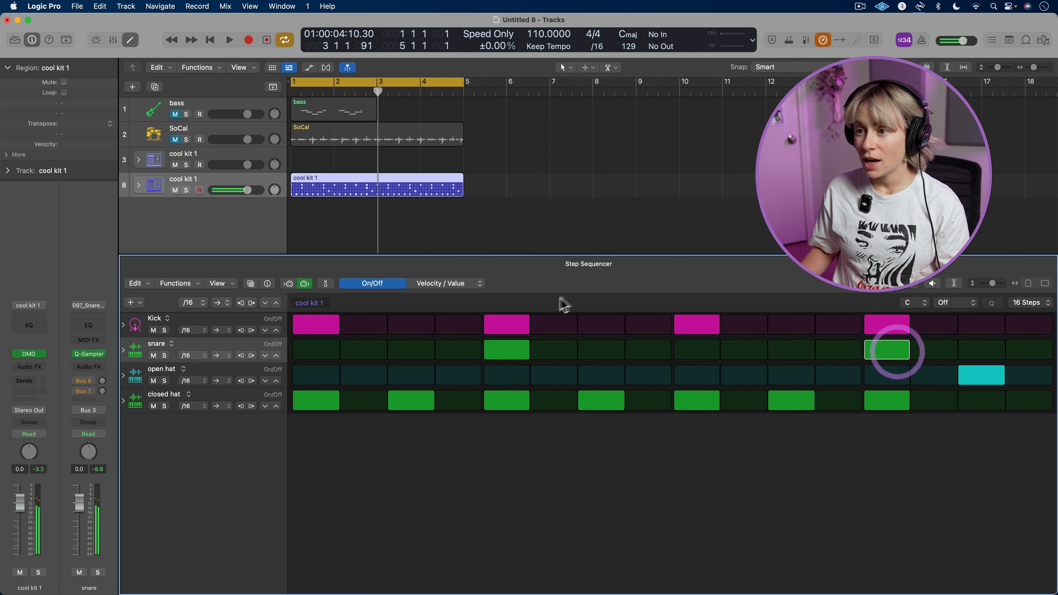
Remove the kick from step 5, add kick hits on steps 3, 12 and 16, and play the pattern
click(506, 327)
click(411, 325)
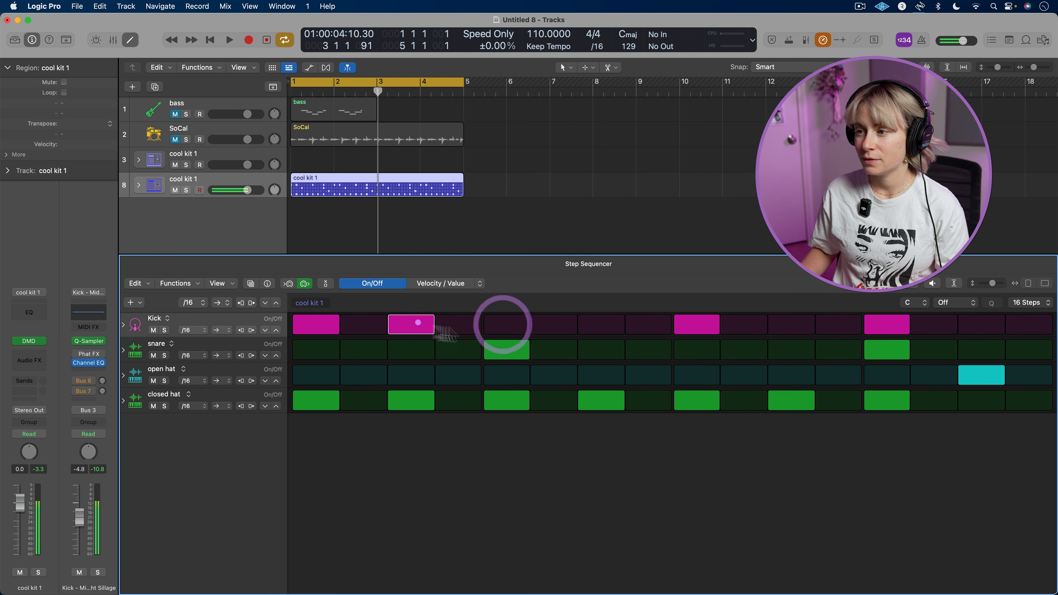
click(838, 325)
click(1029, 325)
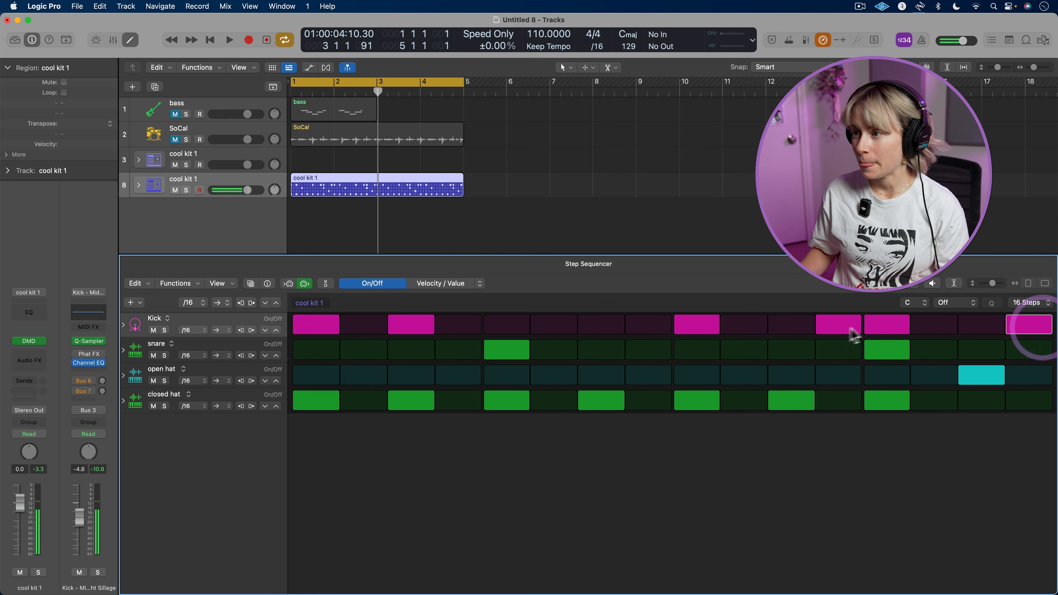
key(space)
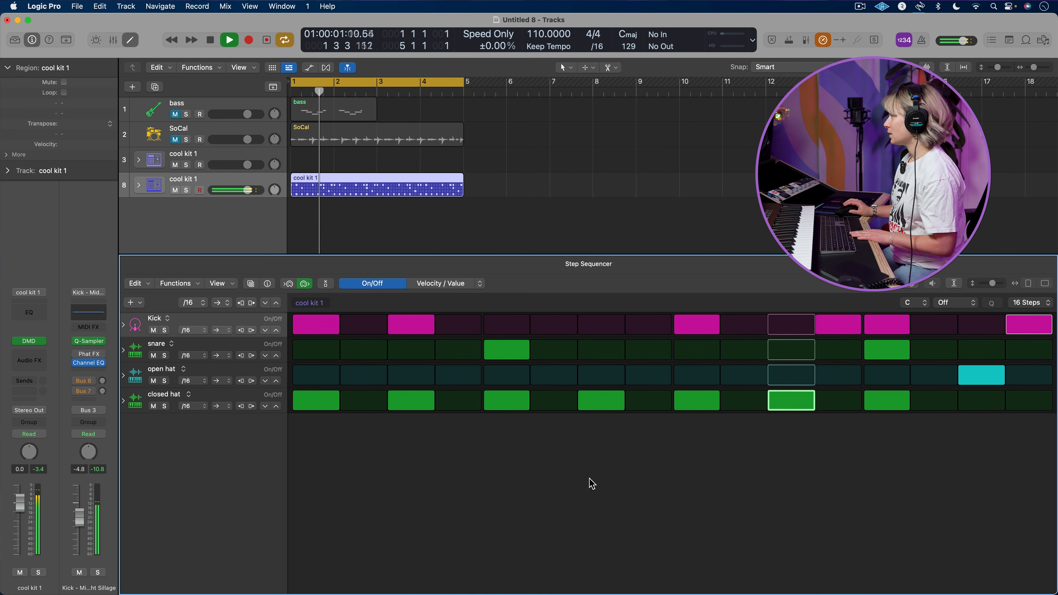
Remove the kick hit from step 13 of the pattern
click(885, 326)
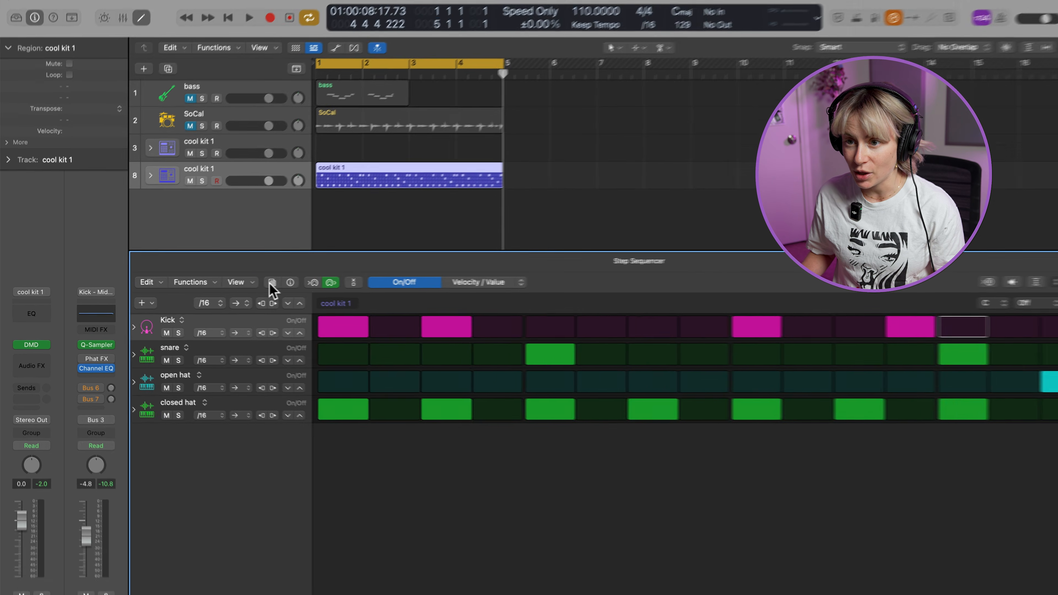
Open the pattern browser and audition drum patterns on the kit, including Cinematic Funk 01, Deep Heat and Deep Mystery 02
click(251, 284)
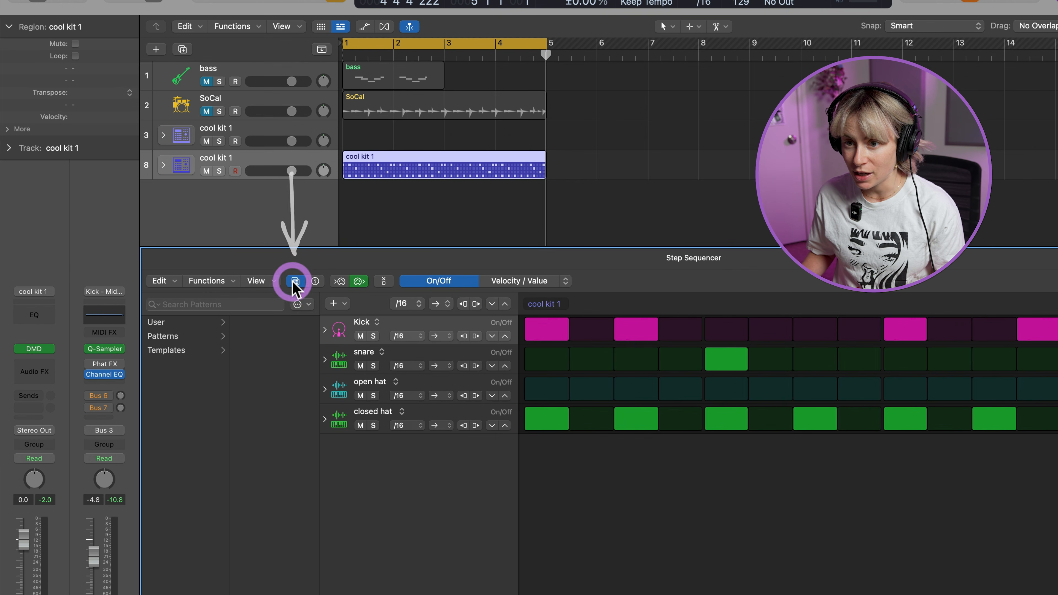
click(169, 337)
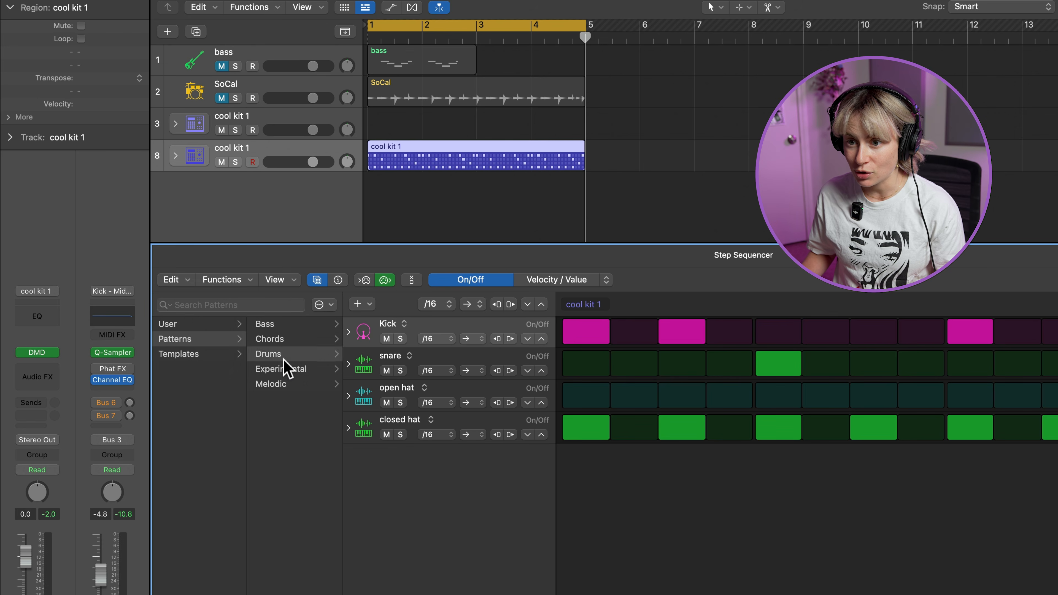
click(266, 352)
click(287, 366)
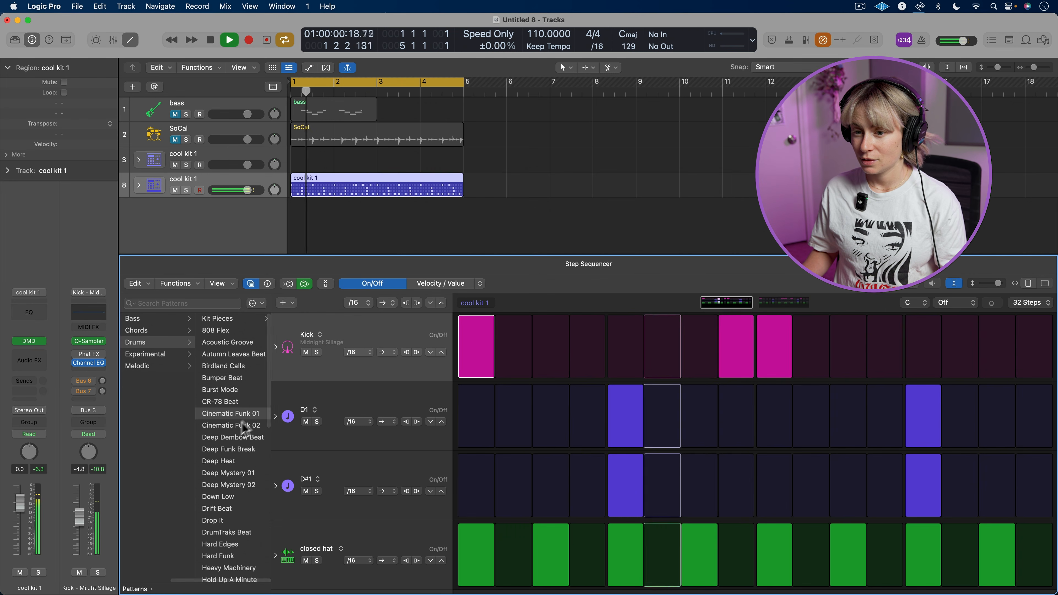
click(236, 463)
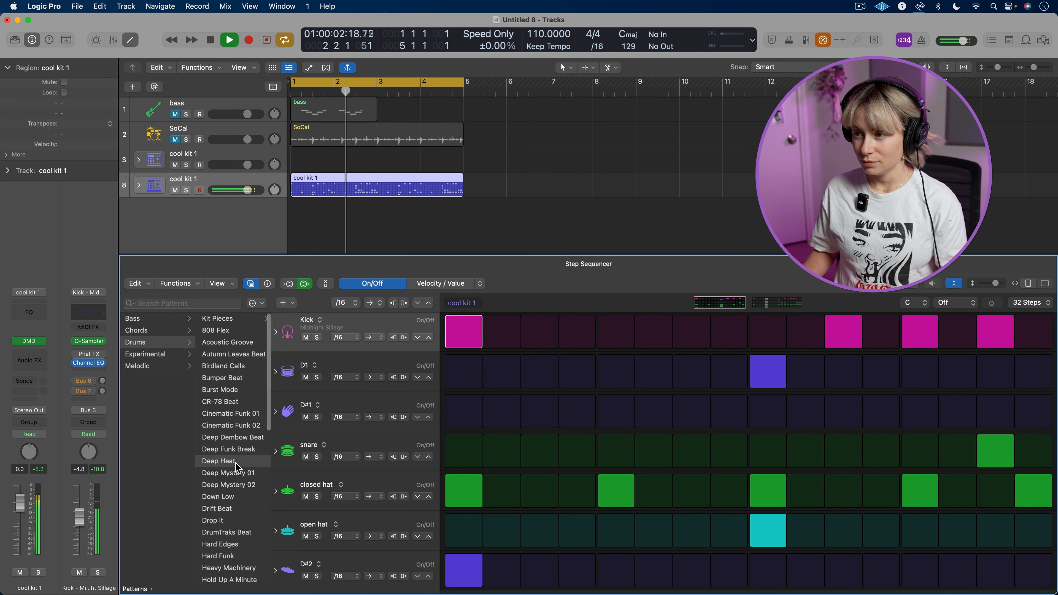
click(232, 485)
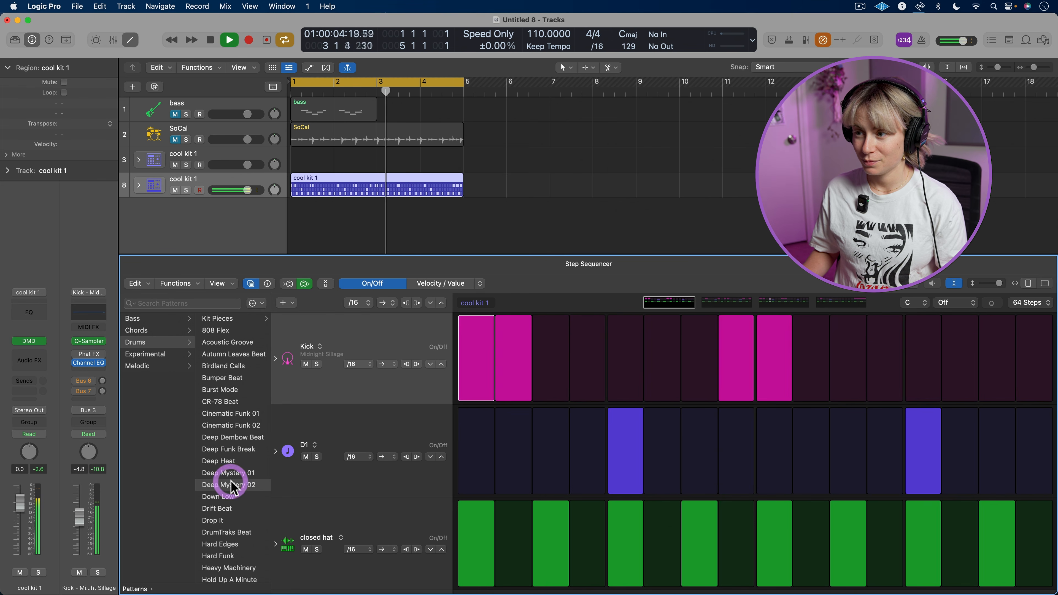
scroll(236, 509, down, 5)
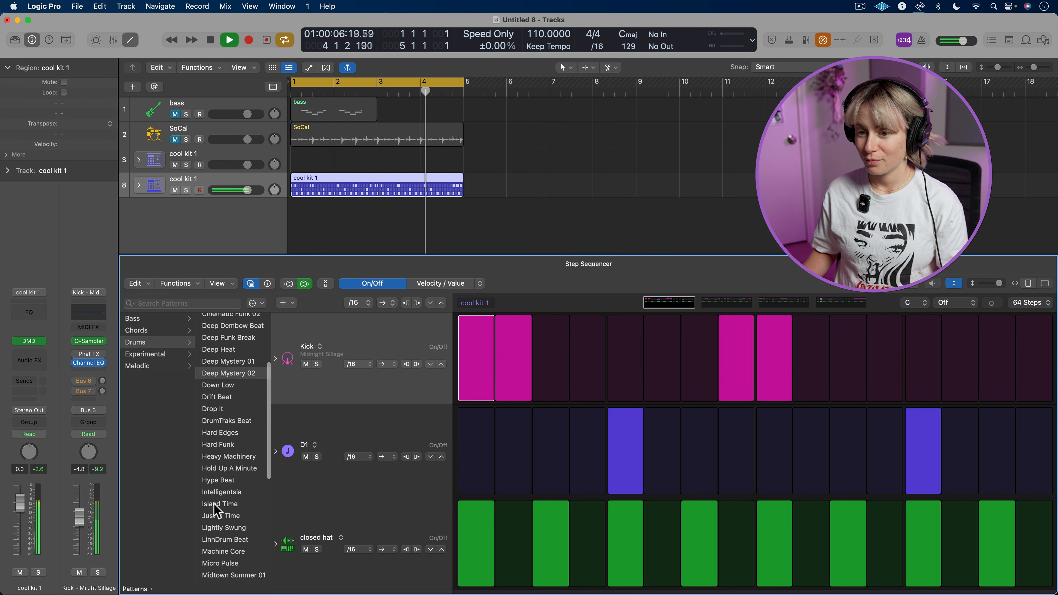
click(216, 505)
click(217, 539)
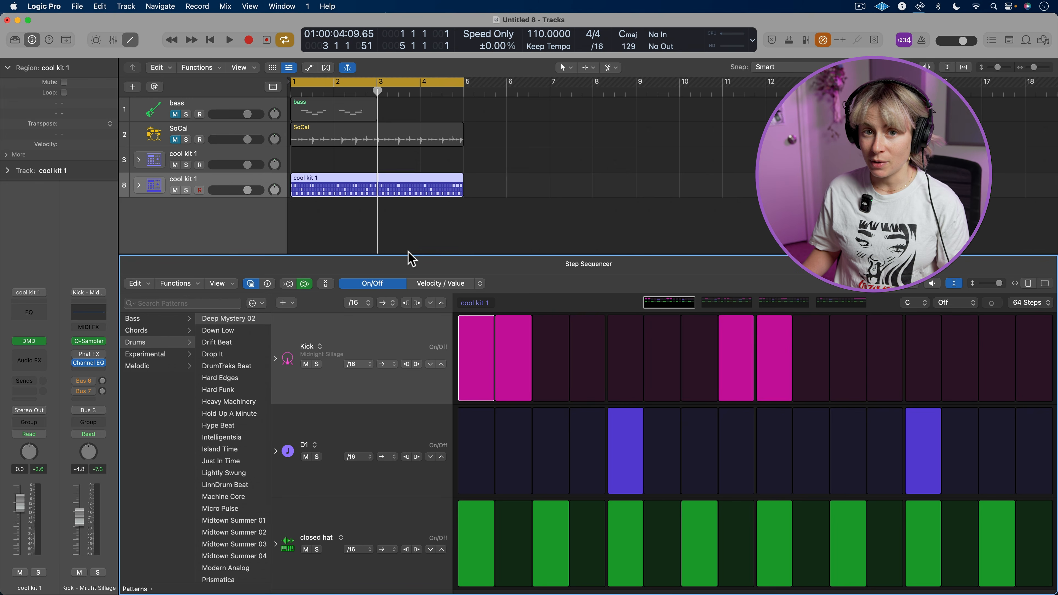
Undo the loaded preset patterns back to the custom four-row kick, snare and hat pattern
key(super+z)
key(super+z)
key(super+z)
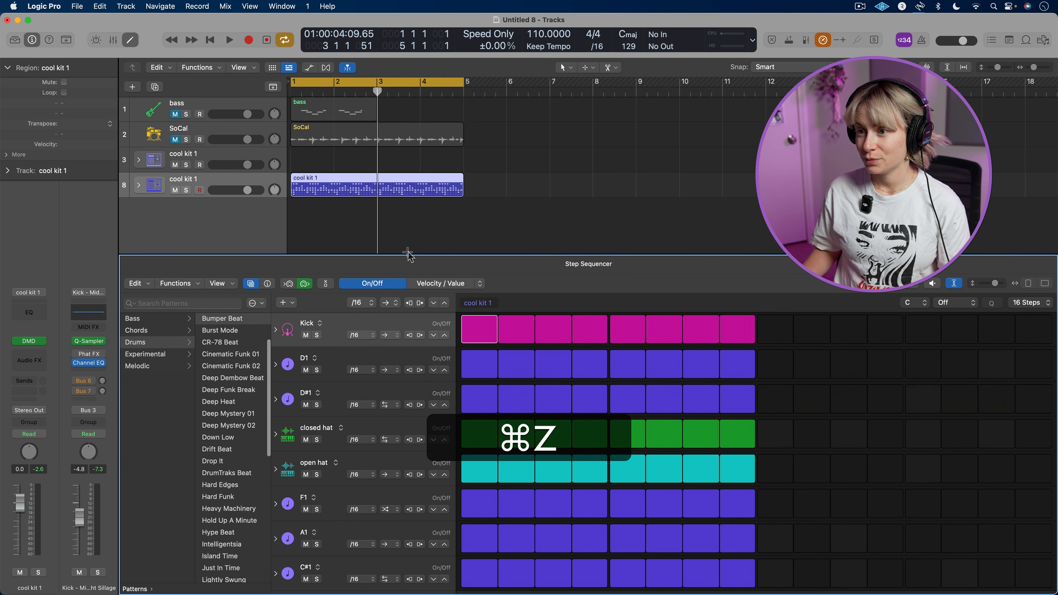
key(super+z)
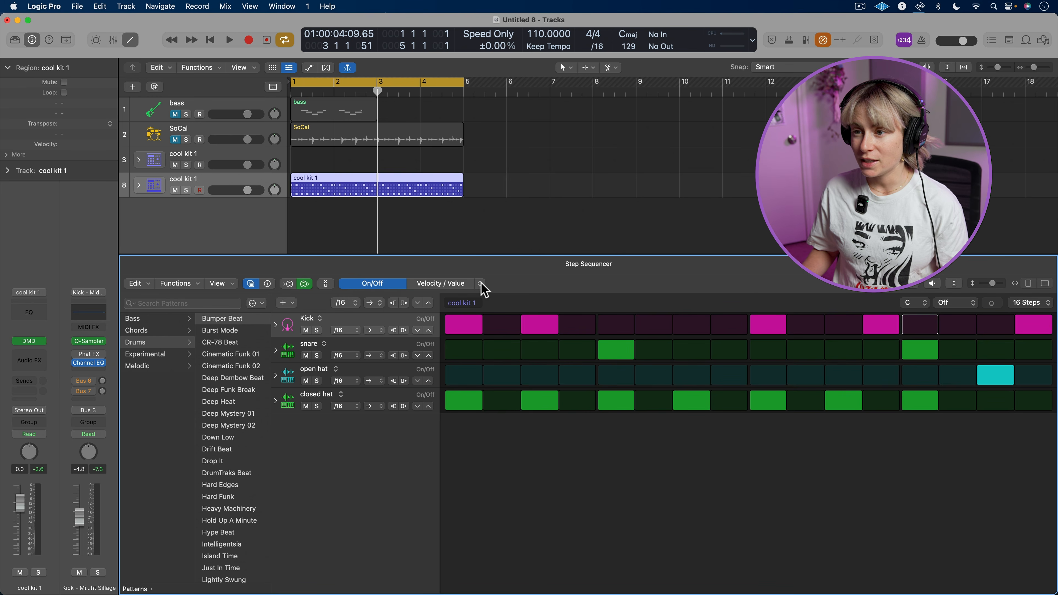
Set Repeat to 3 on closed hat steps 7 and 11, play the pattern, and close the Step Sequencer
click(481, 284)
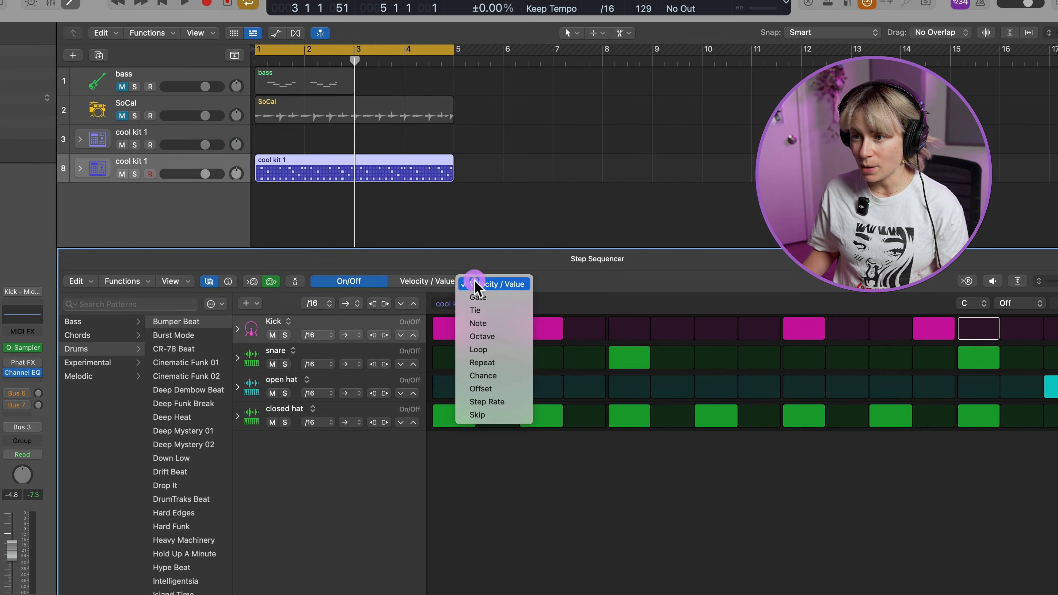
click(495, 361)
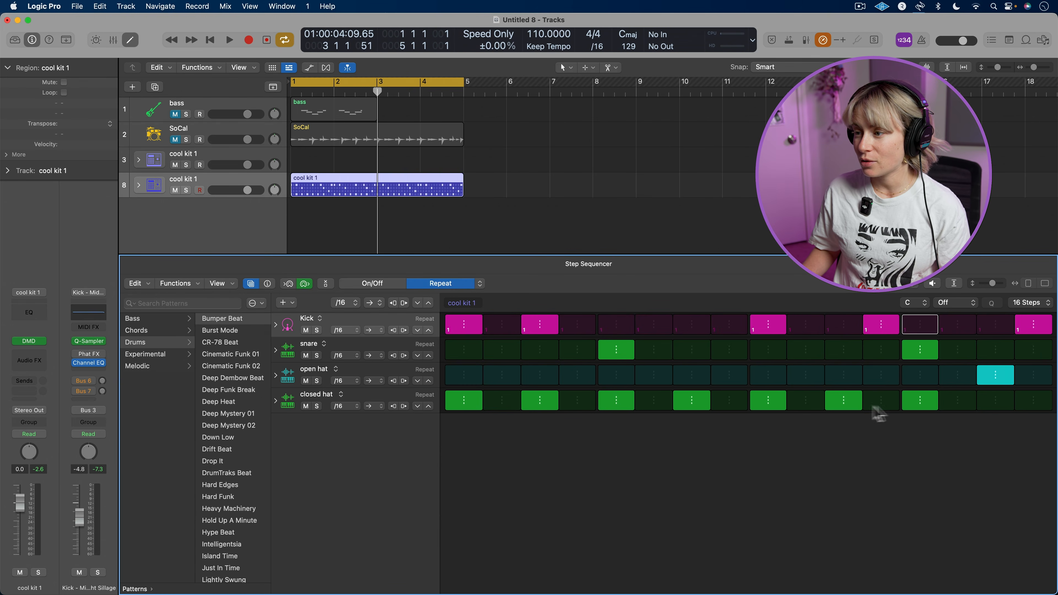
drag(845, 410, 892, 433)
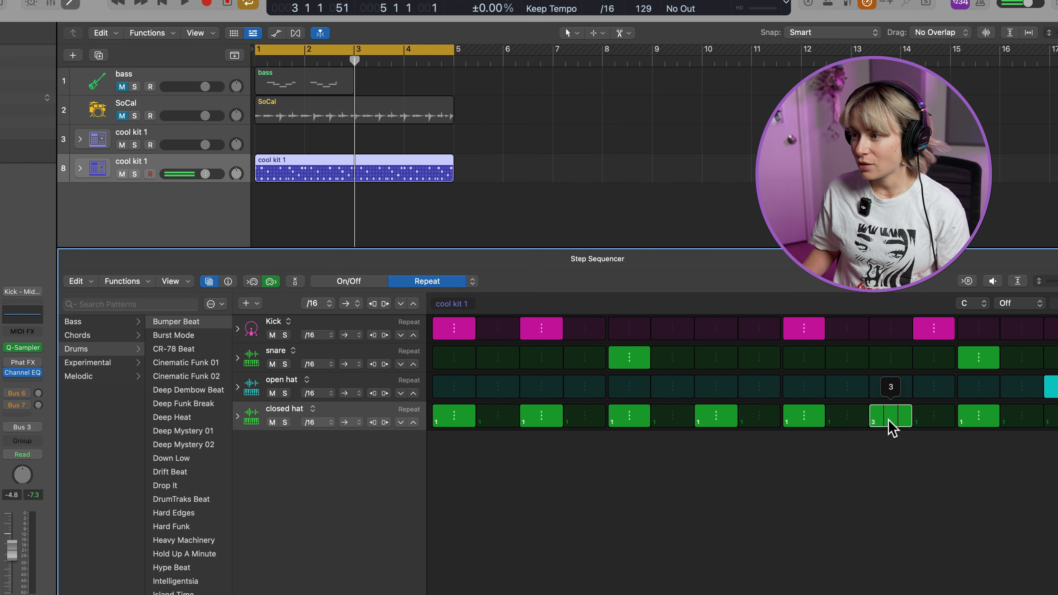
drag(708, 420, 713, 423)
key(space)
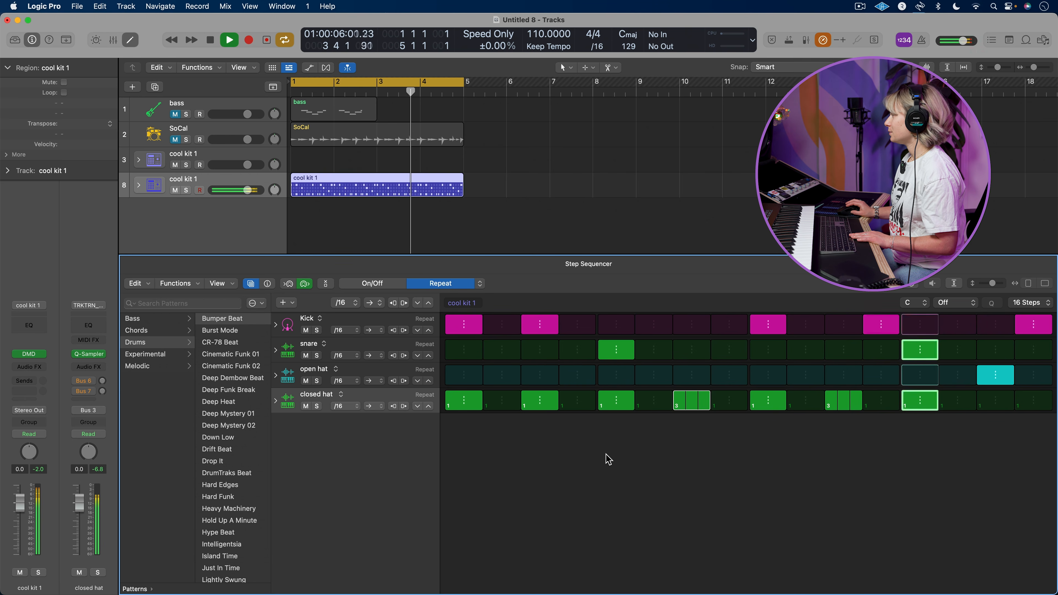
key(space)
click(130, 40)
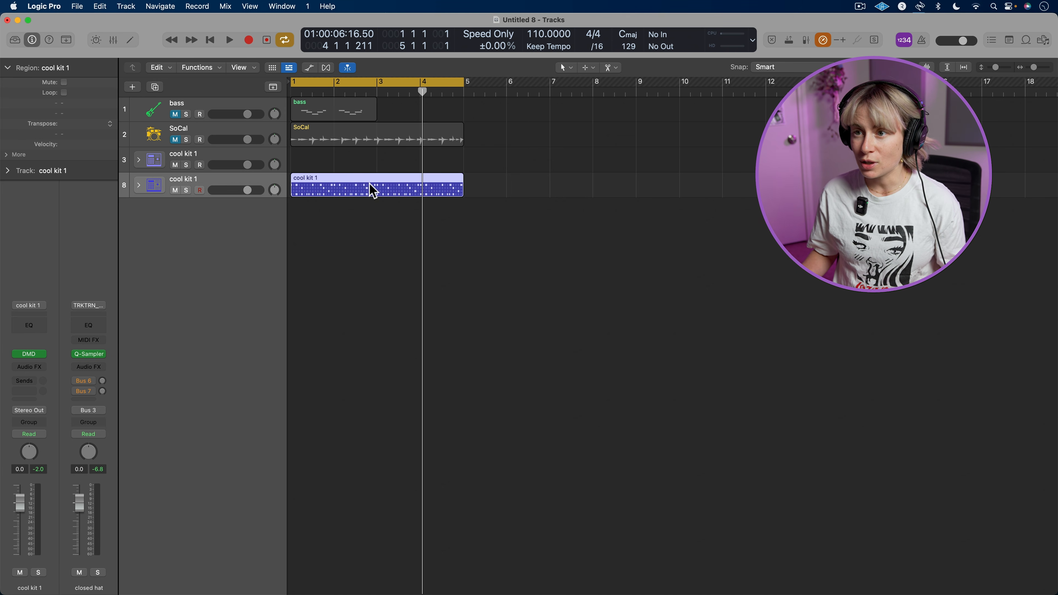
Convert the cool kit 1 pattern region to a MIDI region and separate it by note pitch
ctrl+click(383, 189)
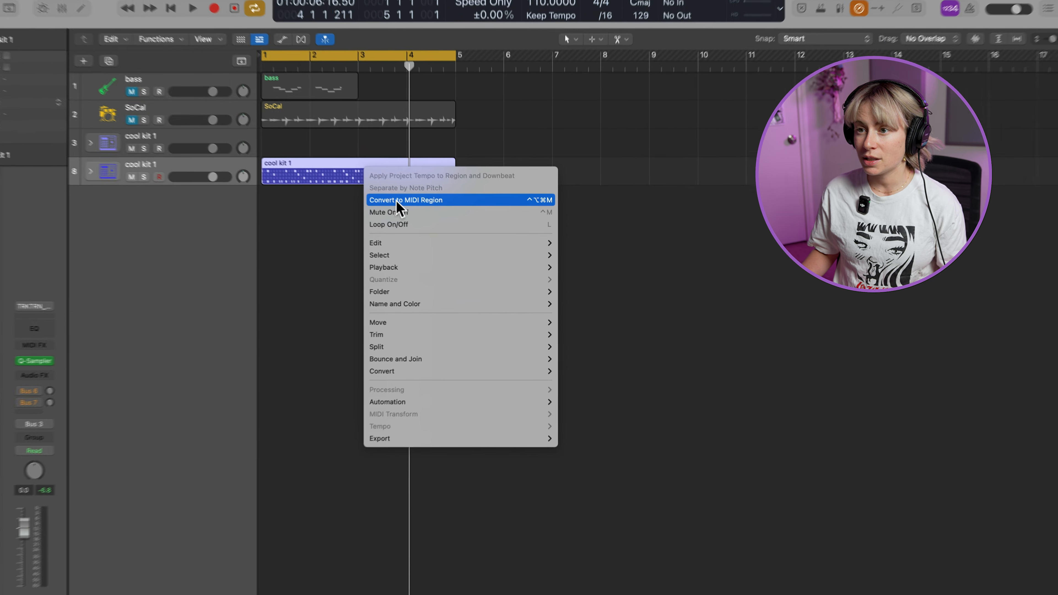
click(387, 193)
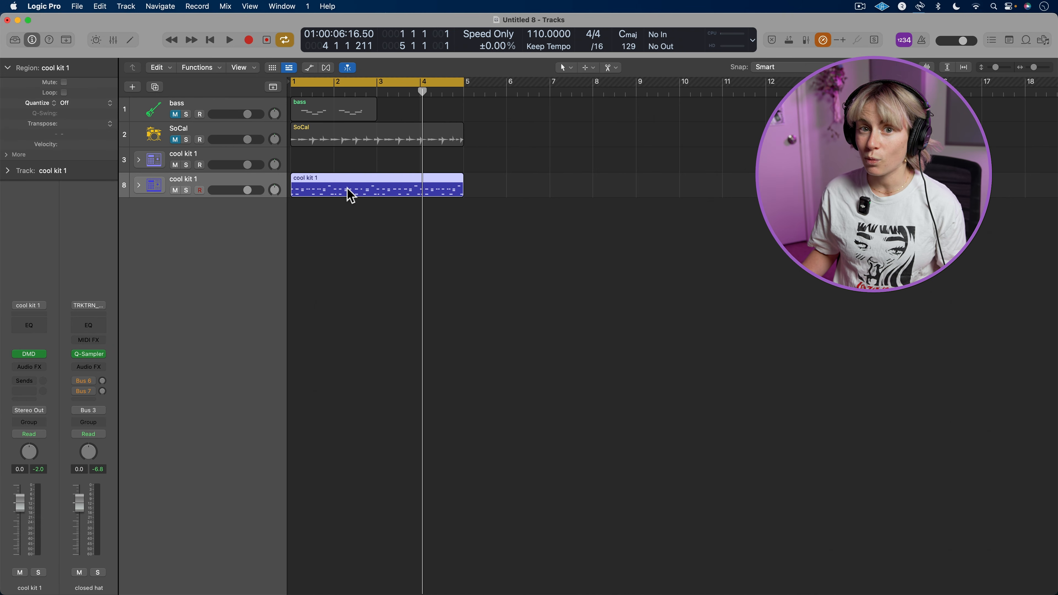
ctrl+click(350, 194)
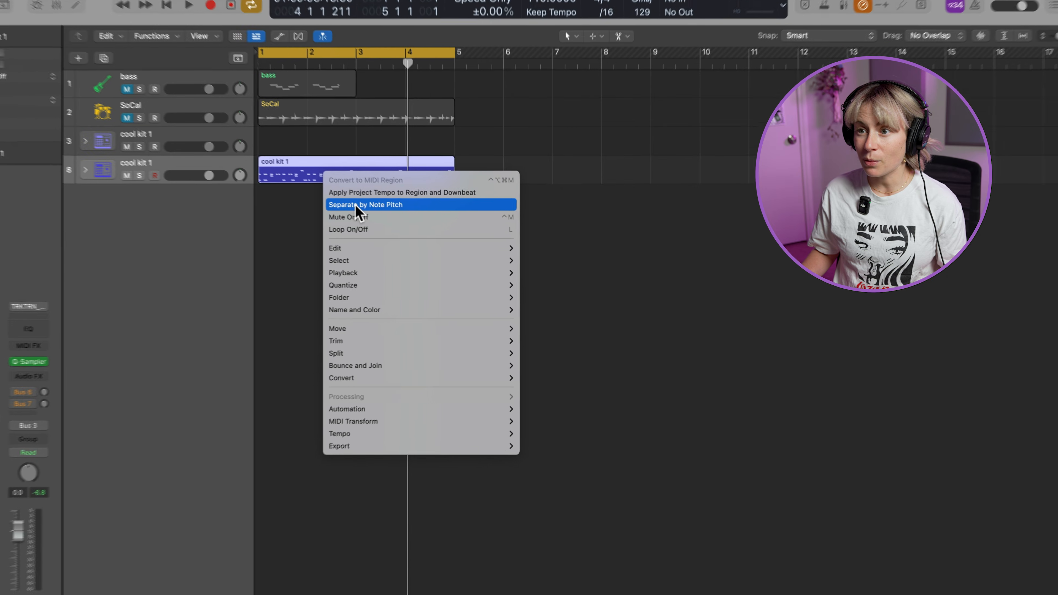
click(347, 200)
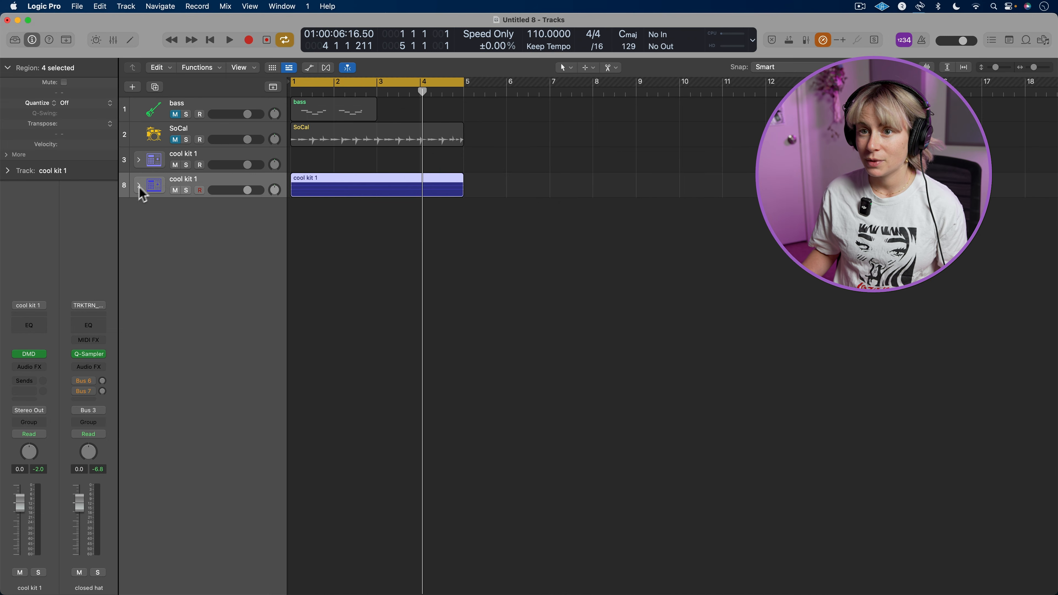
Expand the second cool kit 1 track stack and flatten it into individual drum tracks
click(60, 162)
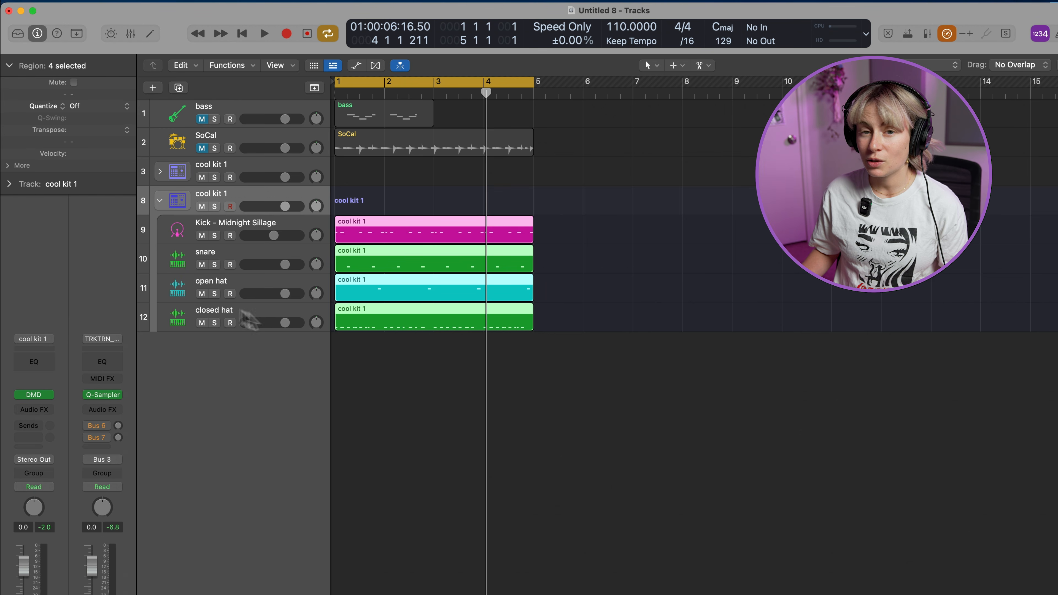
click(283, 361)
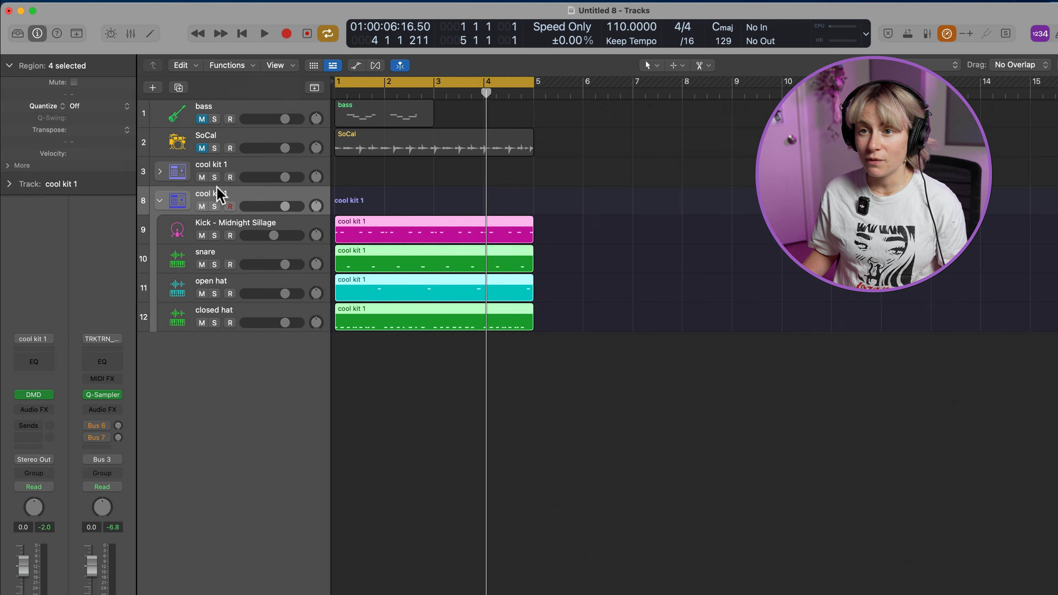
ctrl+click(238, 192)
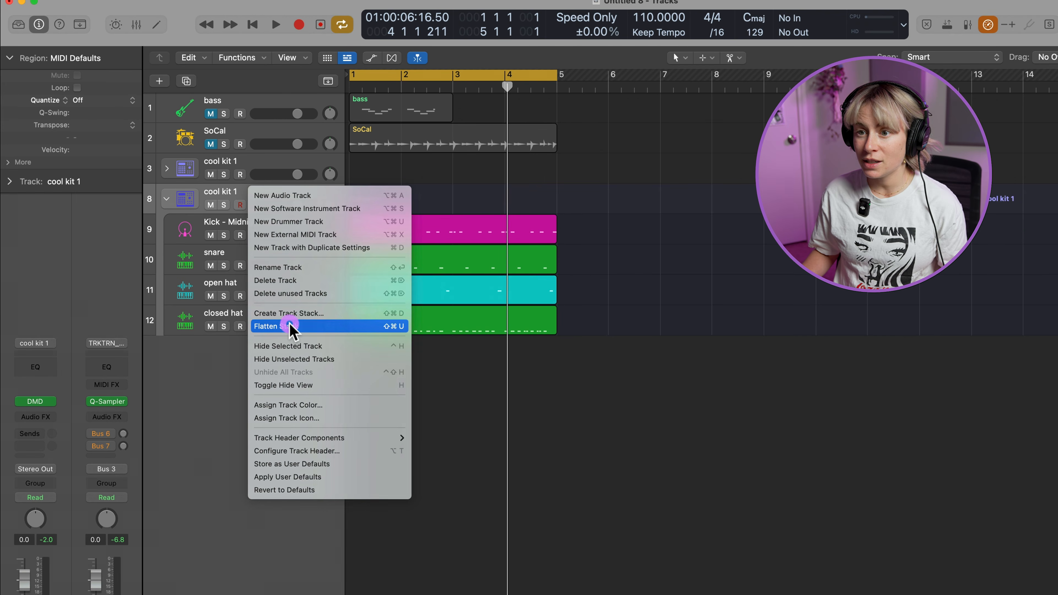
click(290, 326)
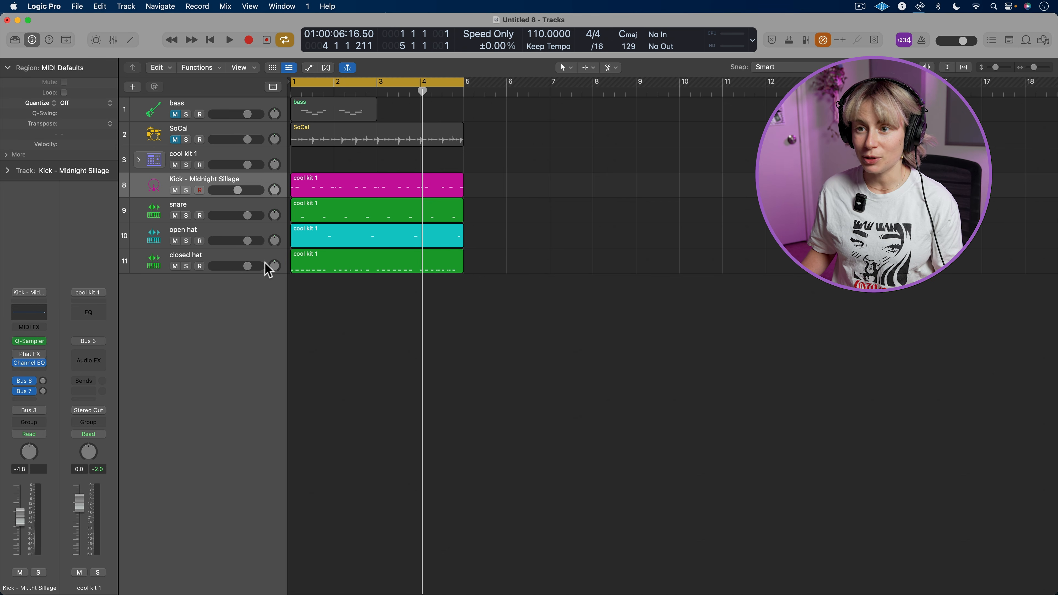
Delete the separate kick, snare, open hat and closed hat tracks together with their regions
shift+click(266, 258)
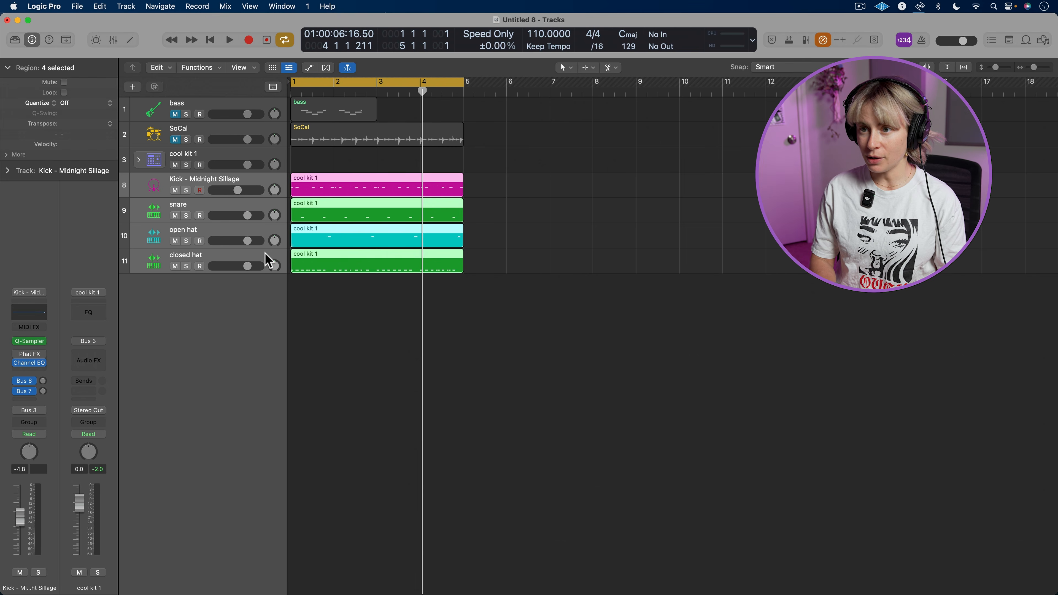
key(super+BackSpace)
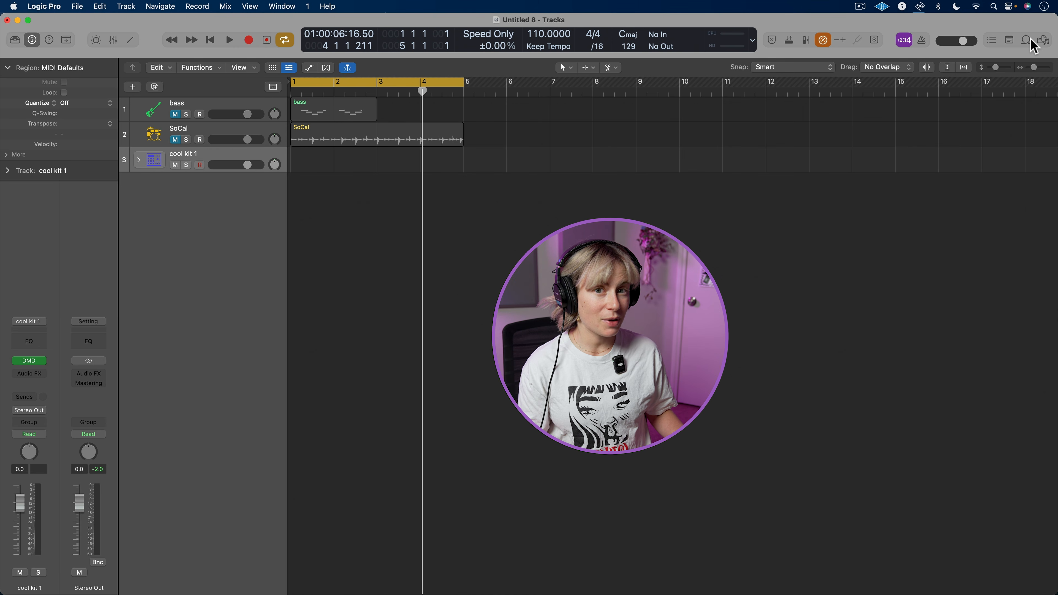
Open the Apple Loops browser, view the available loop types, and search the loops for "kick"
click(1029, 41)
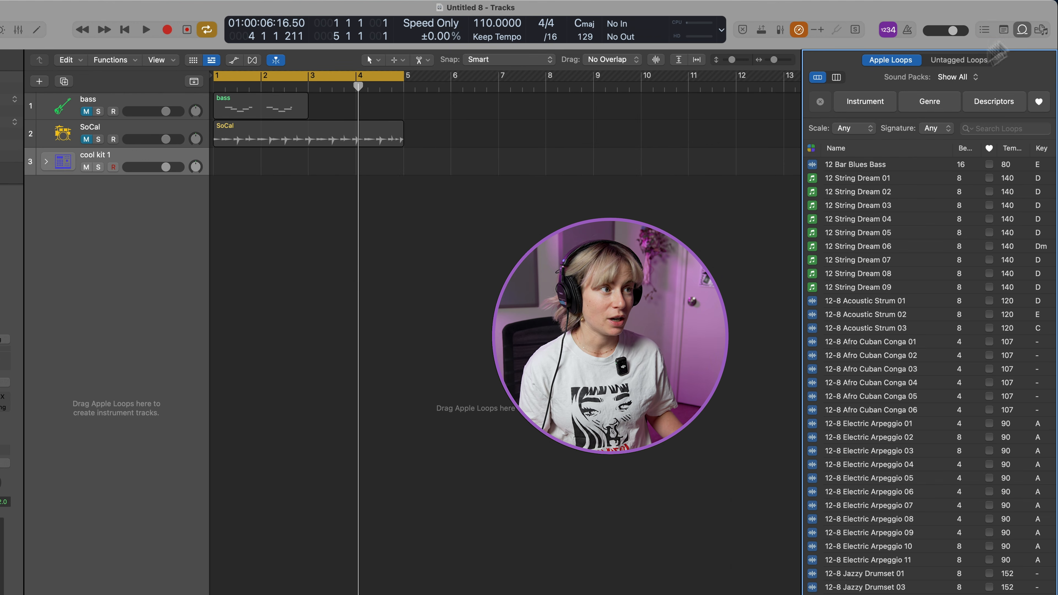
click(811, 151)
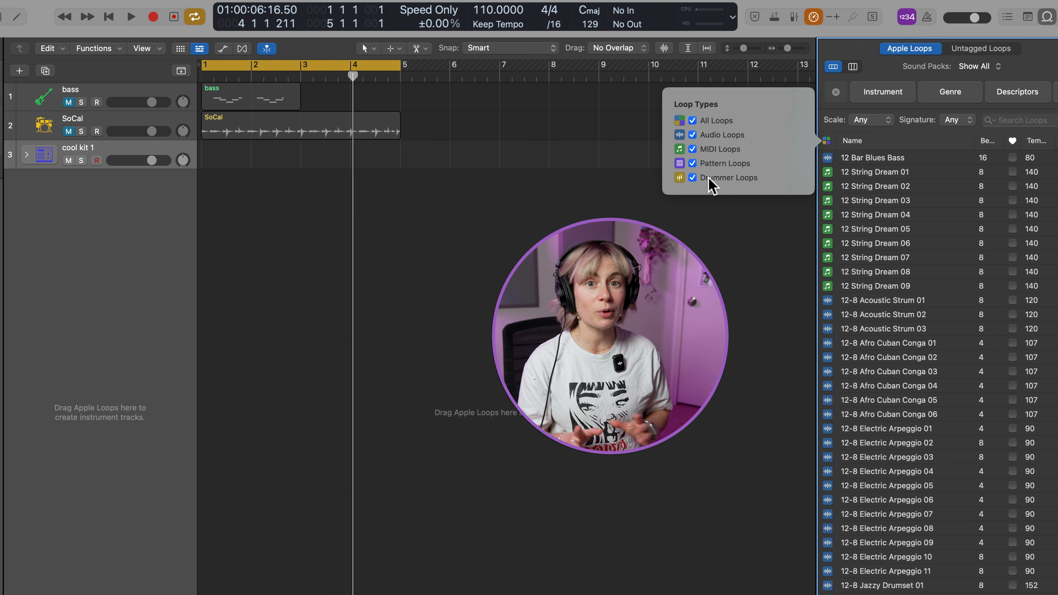
click(715, 236)
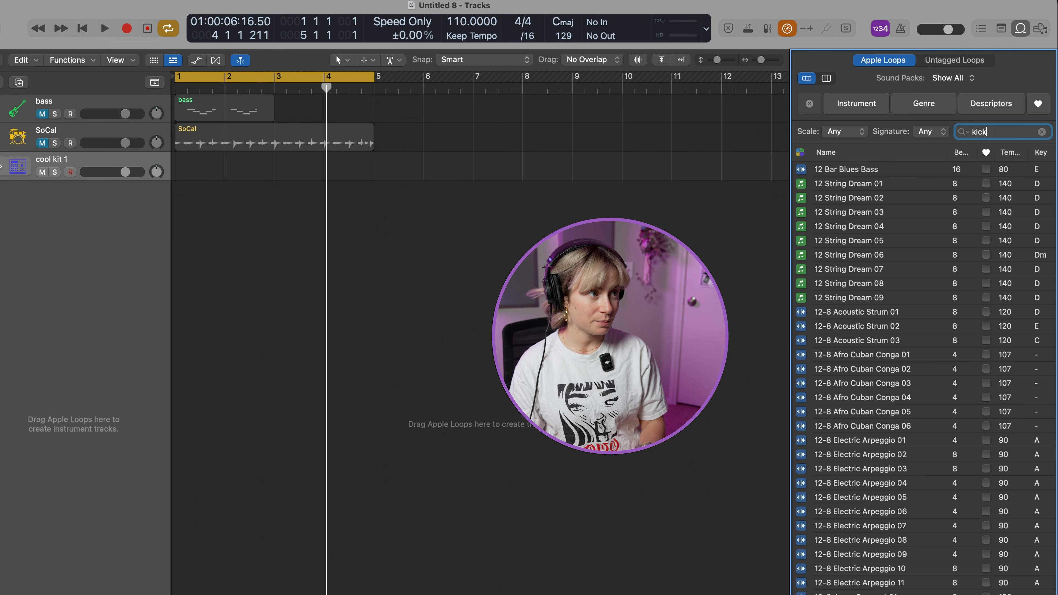
key(Return)
Audition several kick loops, including Flow Solo Kick 03, Hammer Kick Beat and Keep Shining Kick 04
scroll(925, 425, down, 15)
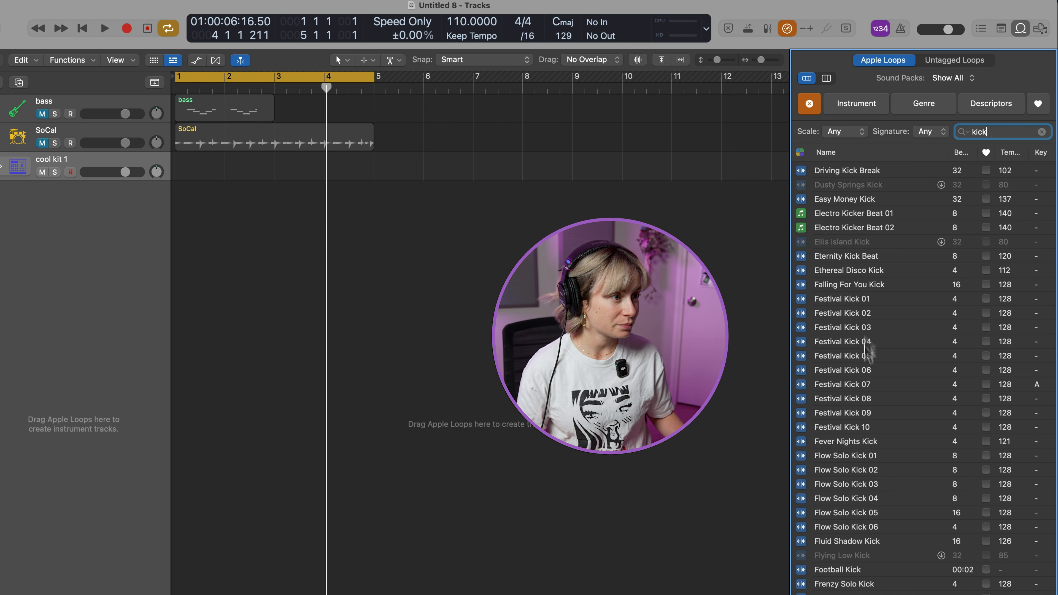
click(857, 341)
click(844, 414)
click(850, 485)
scroll(841, 484, down, 5)
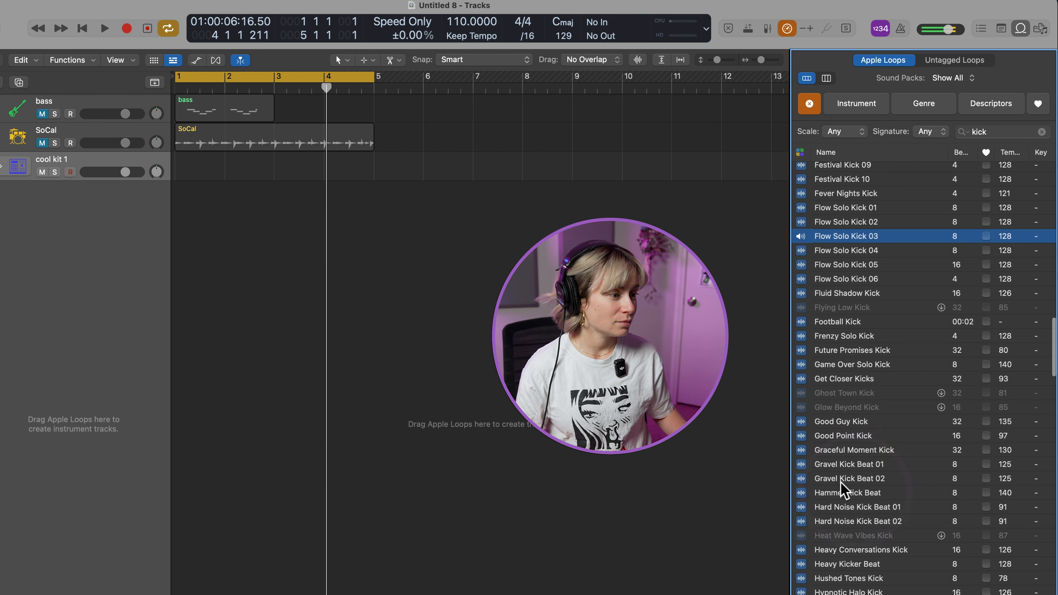
click(882, 493)
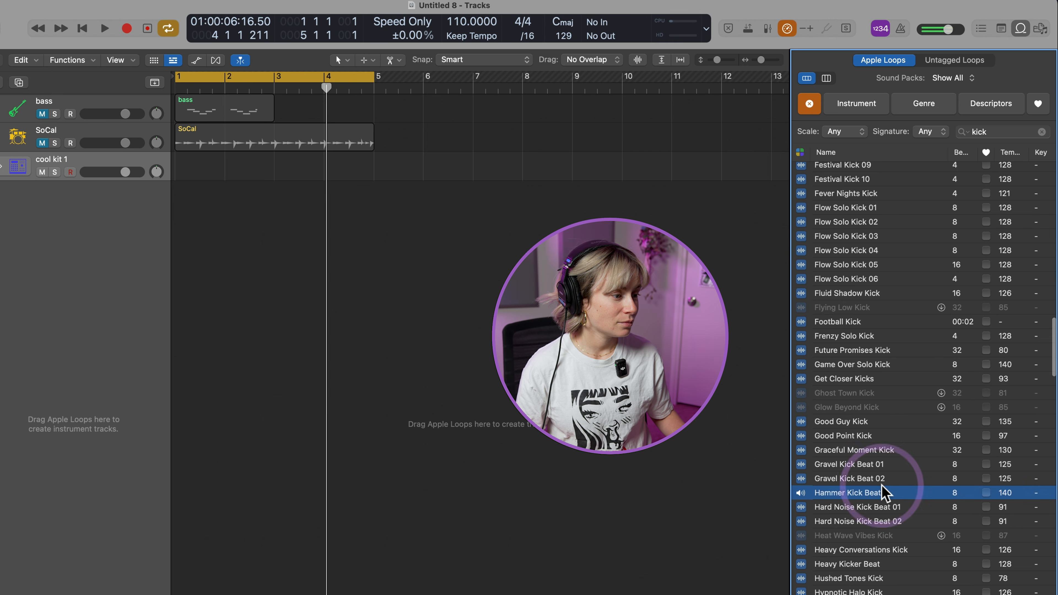
scroll(882, 493, down, 5)
click(861, 569)
click(850, 499)
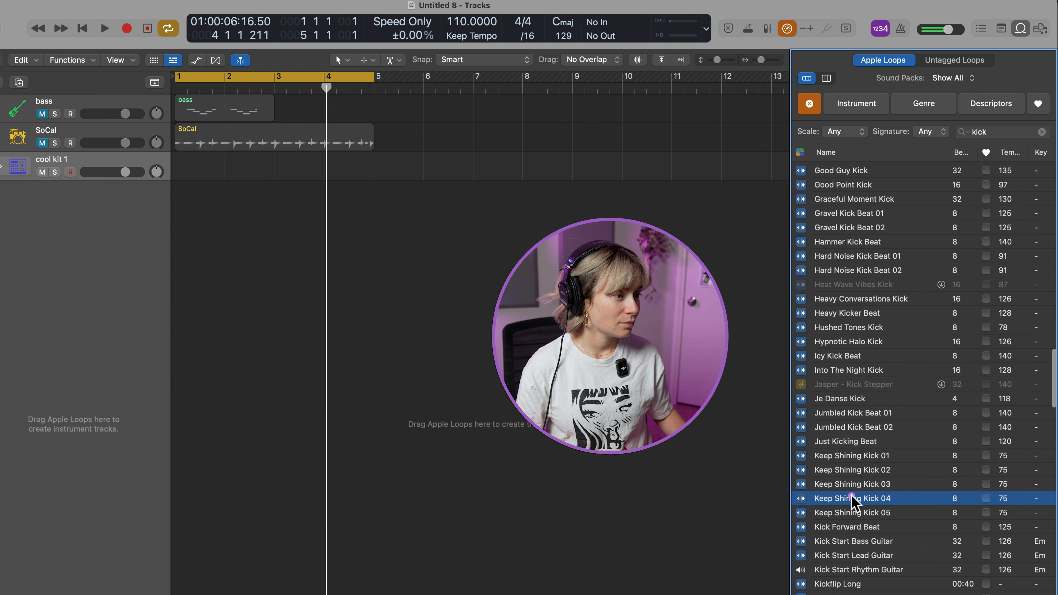
scroll(835, 504, up, 1)
scroll(835, 504, up, 20)
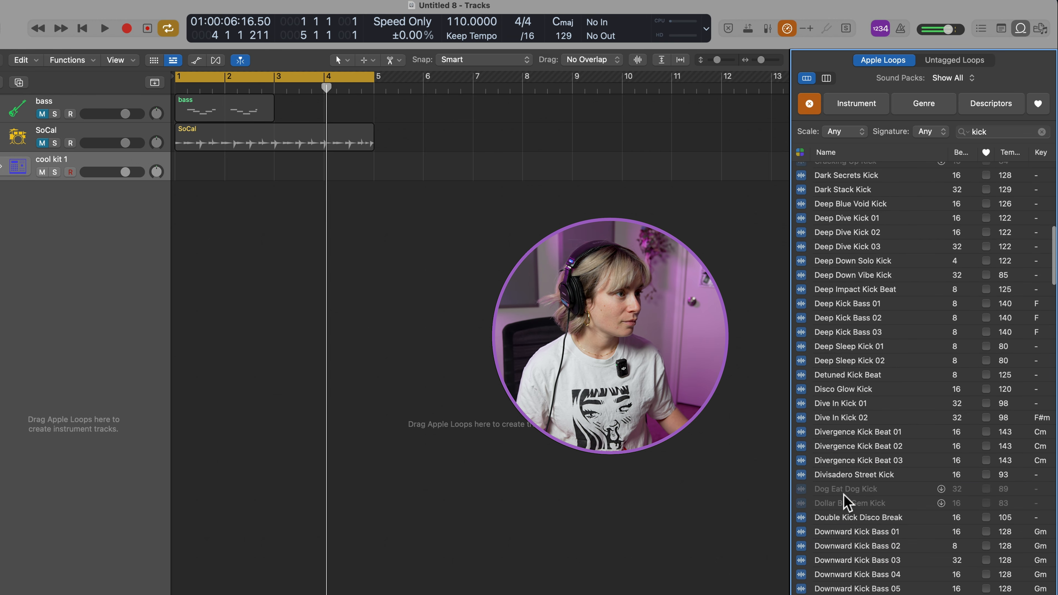
Preview the Angelic Solo Kick loop and place it on a new track below cool kit 1, starting at bar 1
click(835, 213)
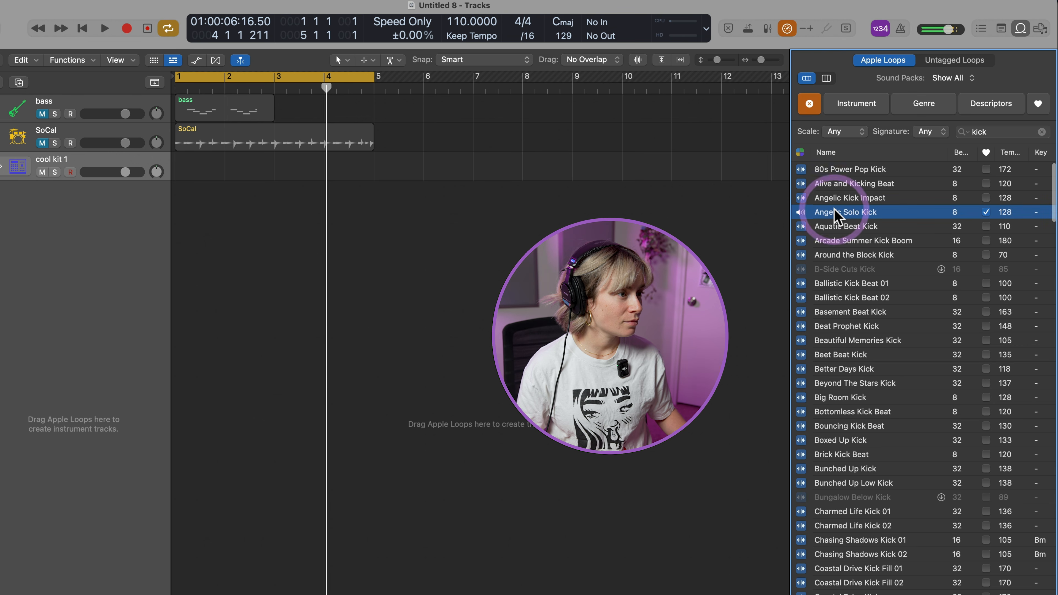
drag(836, 213, 229, 199)
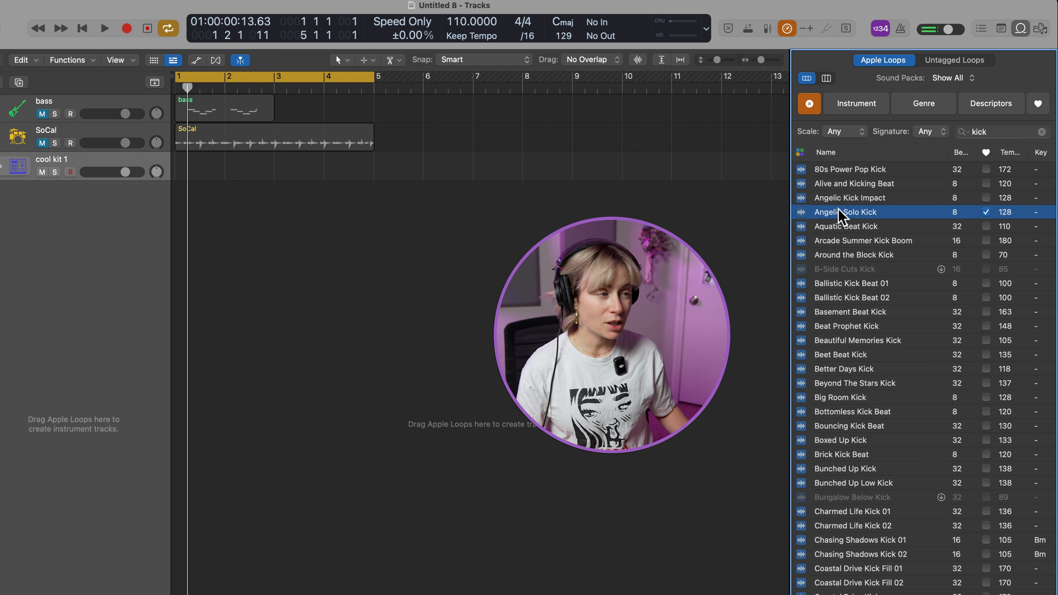
drag(339, 191, 291, 190)
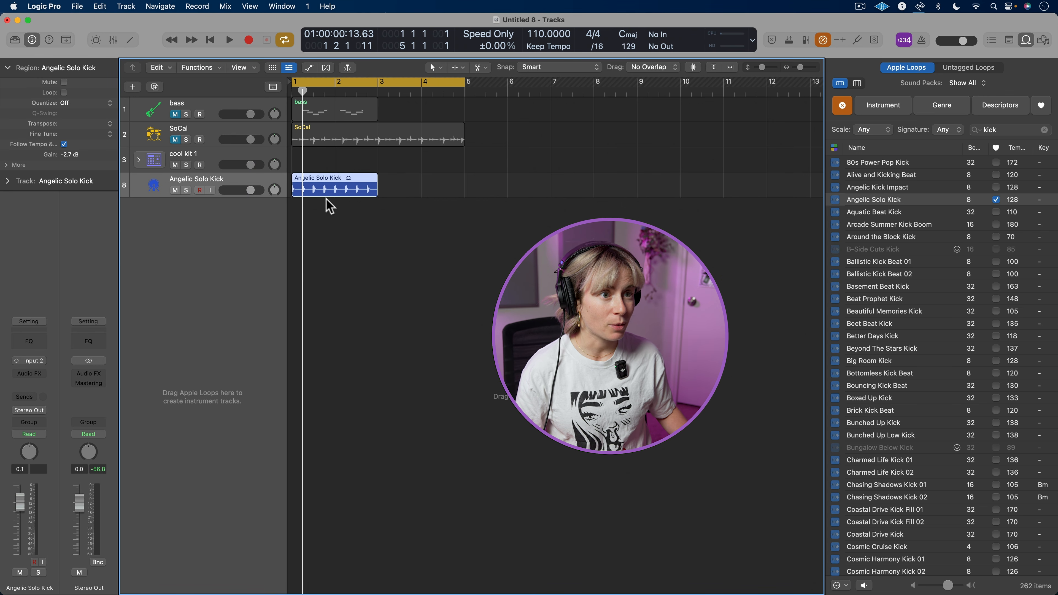
Search the loops for "snare", preview Angelic Solo Snare and Around the Block Snare, and place the latter on a new track at bar 1
double_click(1008, 129)
text(snare)
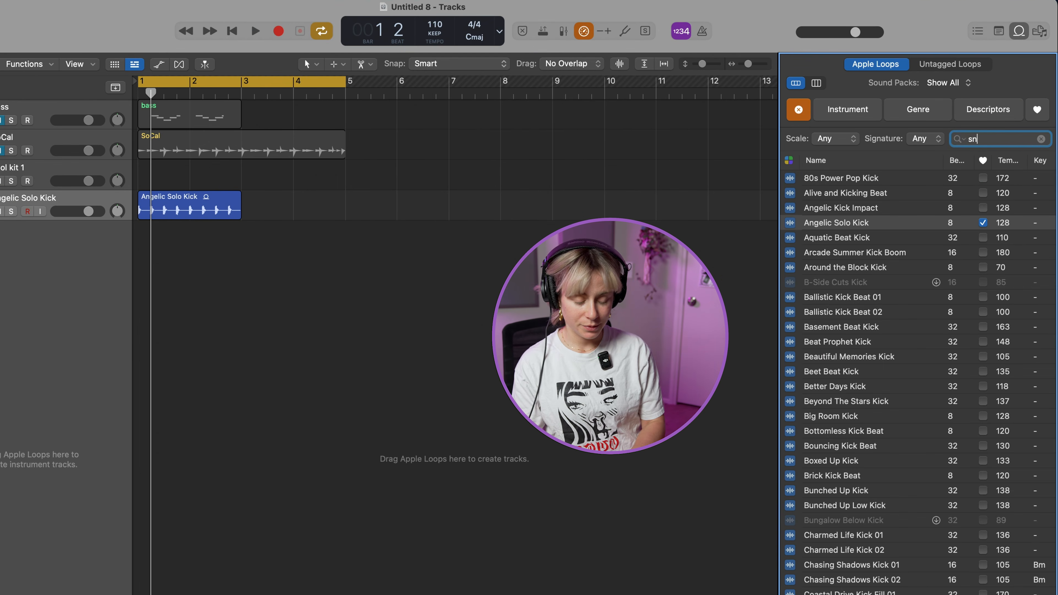
click(875, 192)
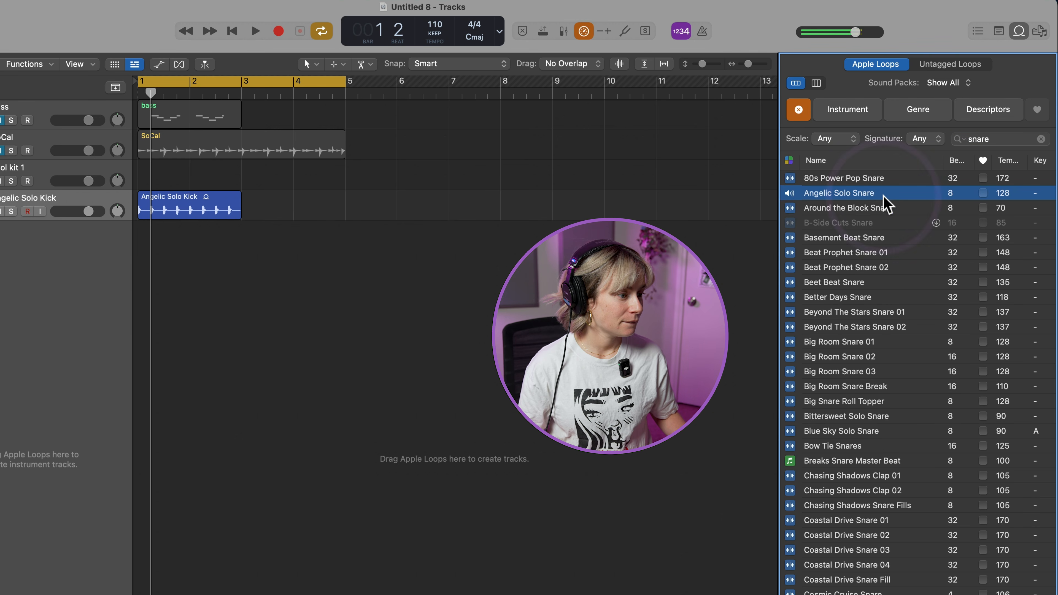
click(859, 208)
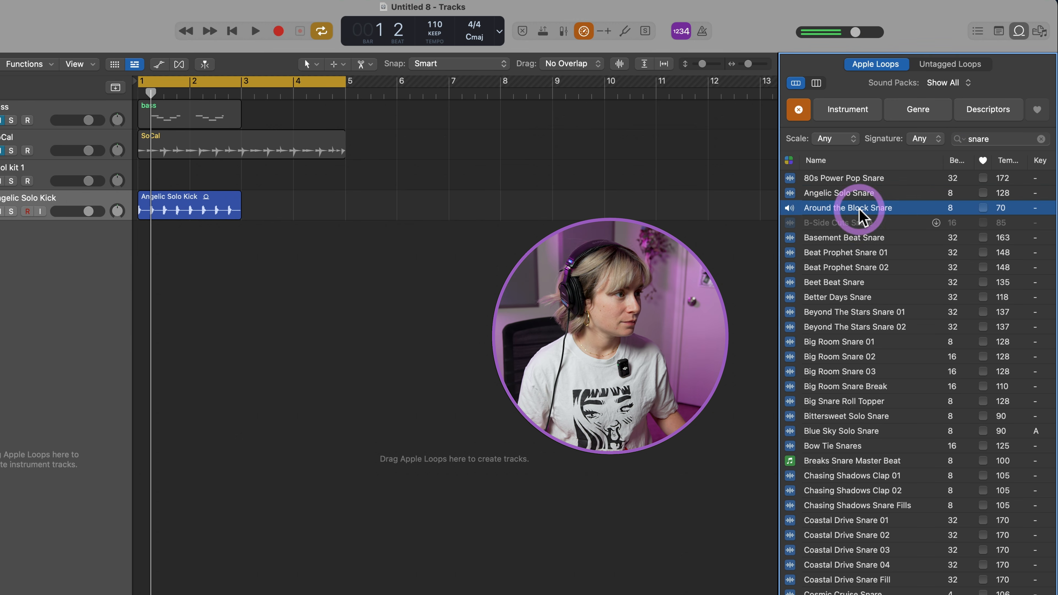
drag(861, 214, 134, 260)
Search the loops for "hats" and audition several, including Arcade Dreams Hi Hats 01, Arcade Summer Hi Hats and Frisky Hi Hats 03
double_click(999, 139)
text(hats)
click(869, 179)
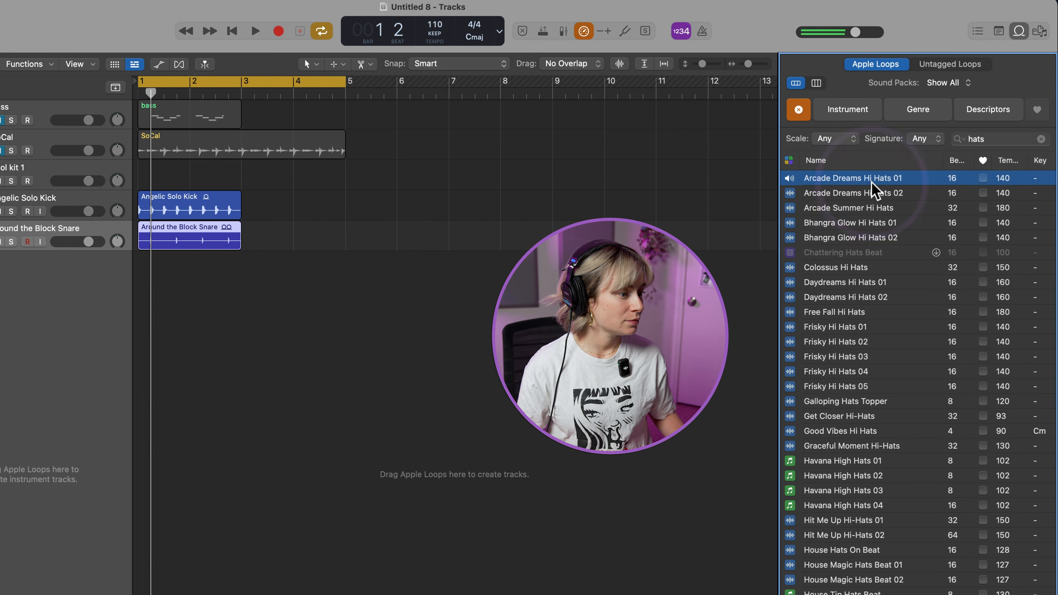
click(861, 193)
click(853, 208)
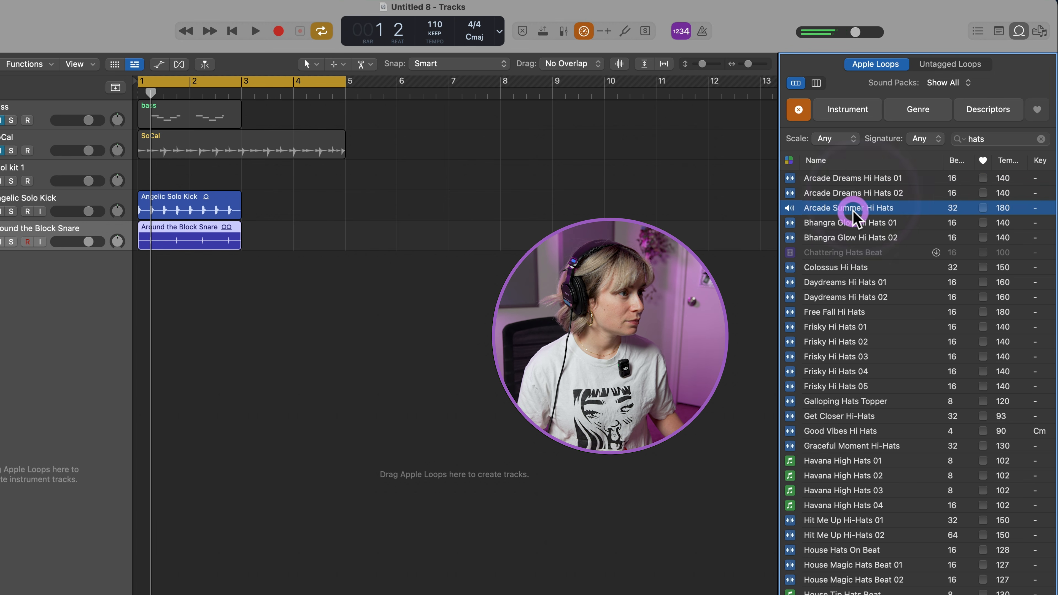
click(842, 223)
click(832, 356)
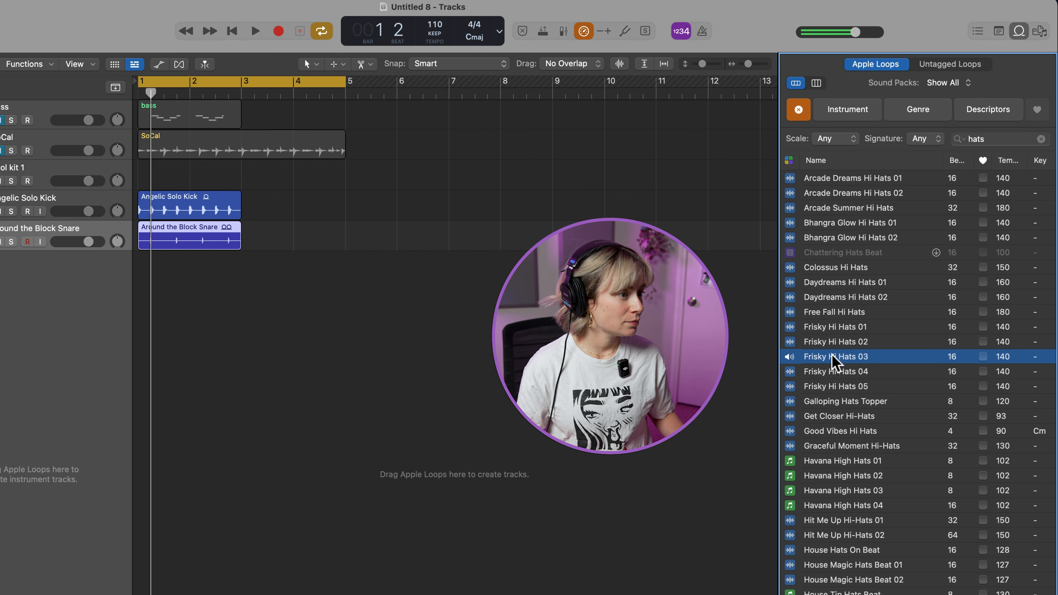
key(space)
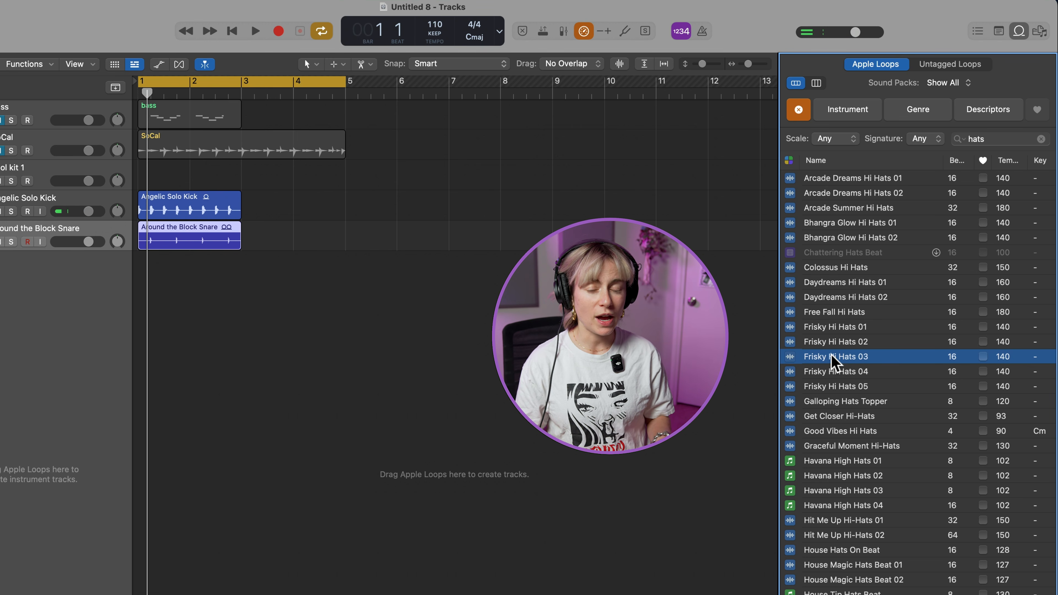
Place Frisky Hi Hats 03 on a new track at bar 1, shorten it to end at bar 3, and play the layered loops
drag(832, 356, 136, 329)
drag(343, 276, 245, 294)
key(space)
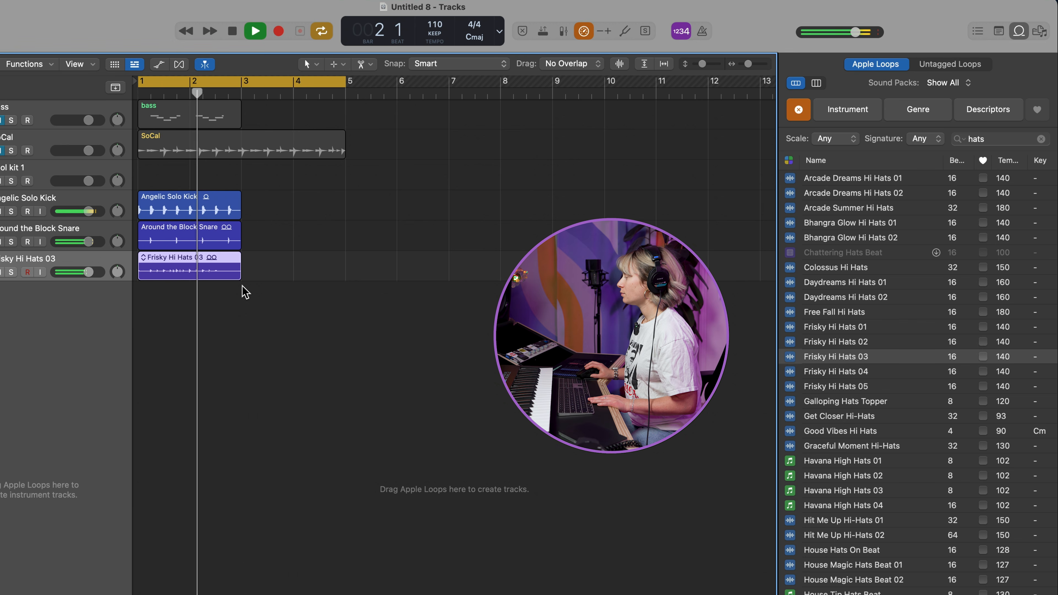
key(space)
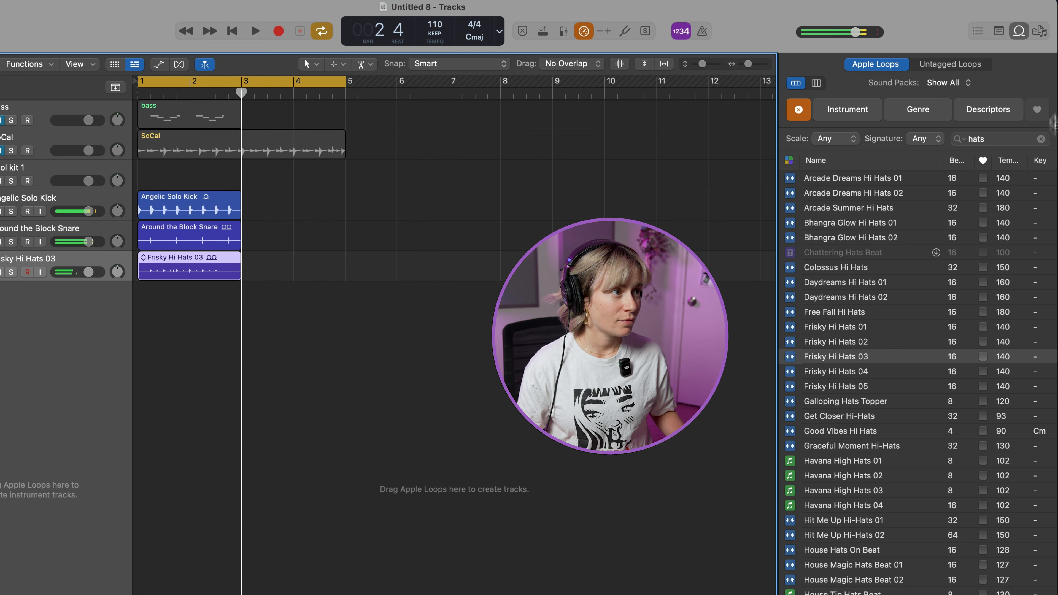
Search the loops for "tambour" and audition several, including Bow Tie Tambourine 01, Bright Tambourine Topper, Classic Tambourine Break and Indian Tambourine 02
double_click(998, 140)
text(tambour)
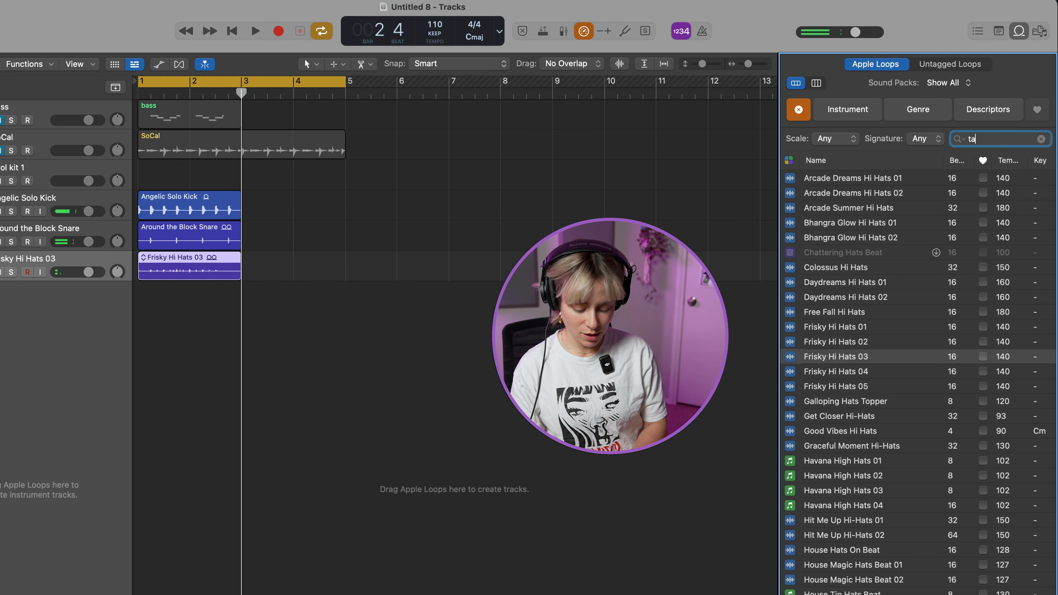
key(Return)
click(875, 194)
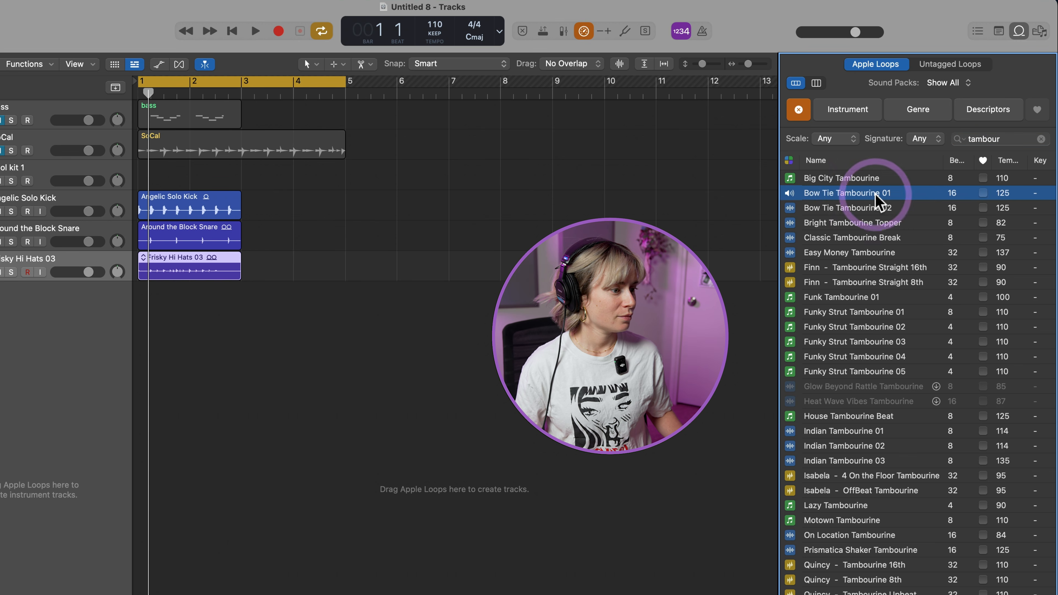
click(859, 208)
click(845, 223)
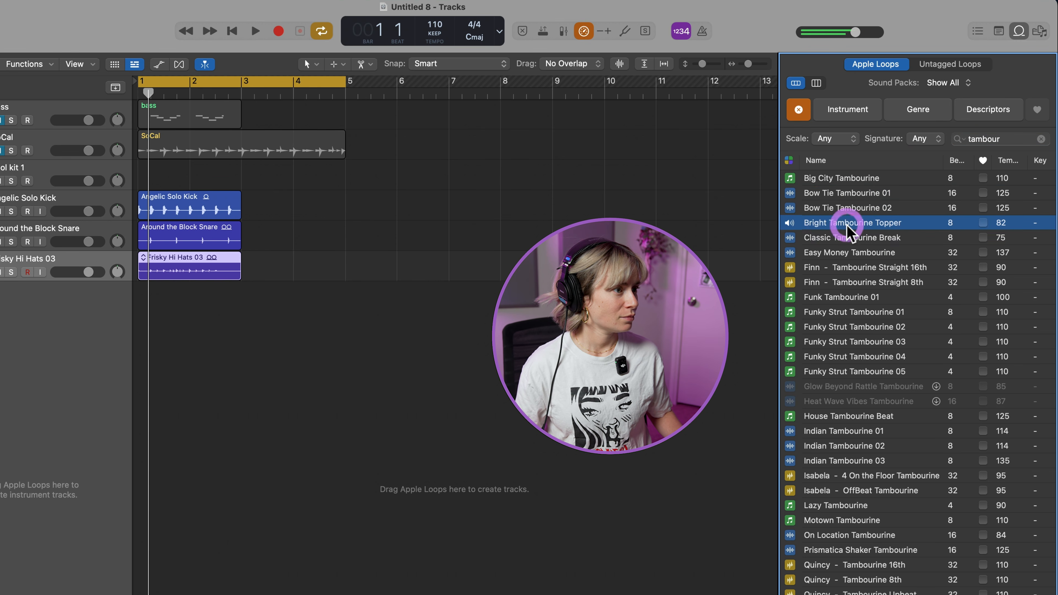
click(839, 237)
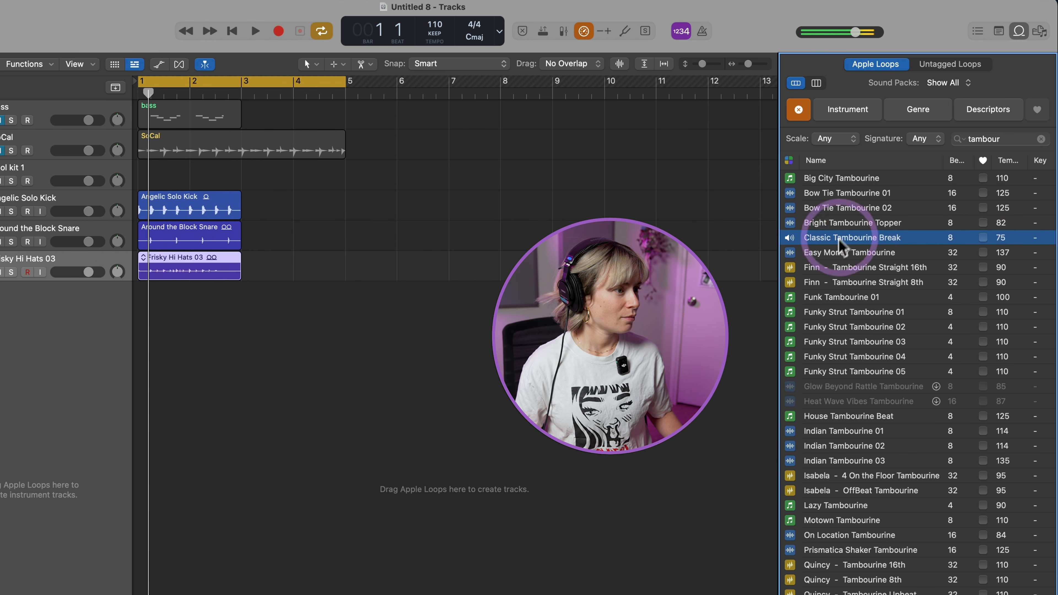
click(833, 431)
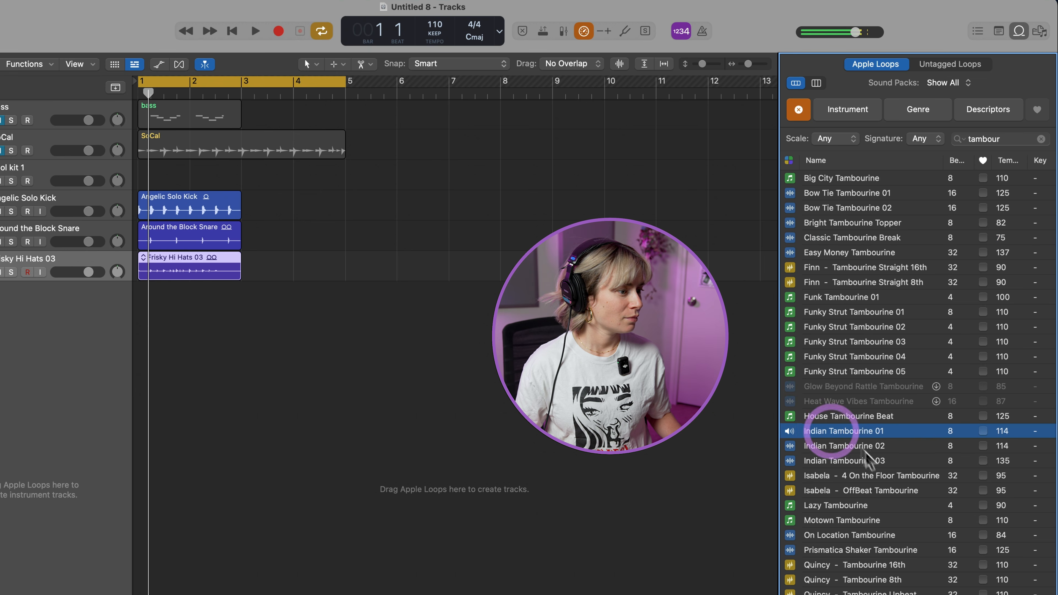
click(835, 445)
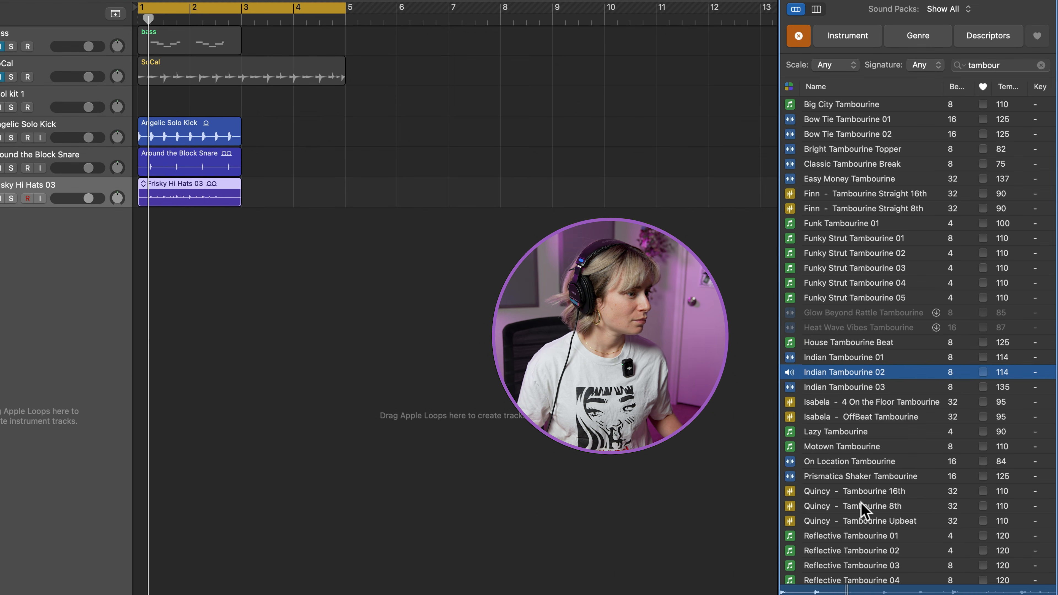
Preview Quincy - Tambourine 16th, place it on a new track at bar 1, shorten it to end at bar 3, and play the result
click(864, 491)
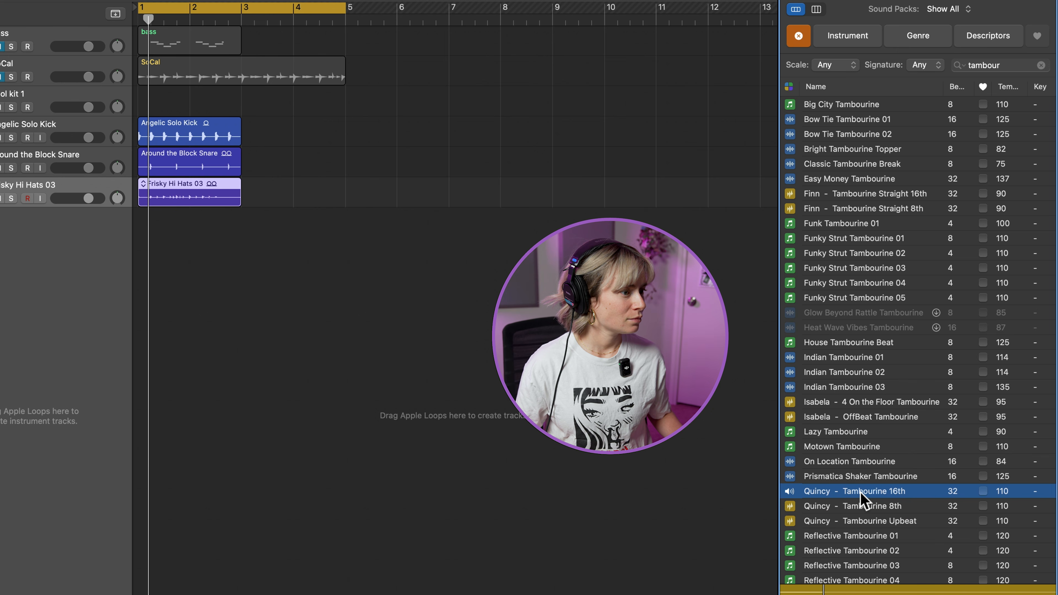
drag(859, 492, 145, 310)
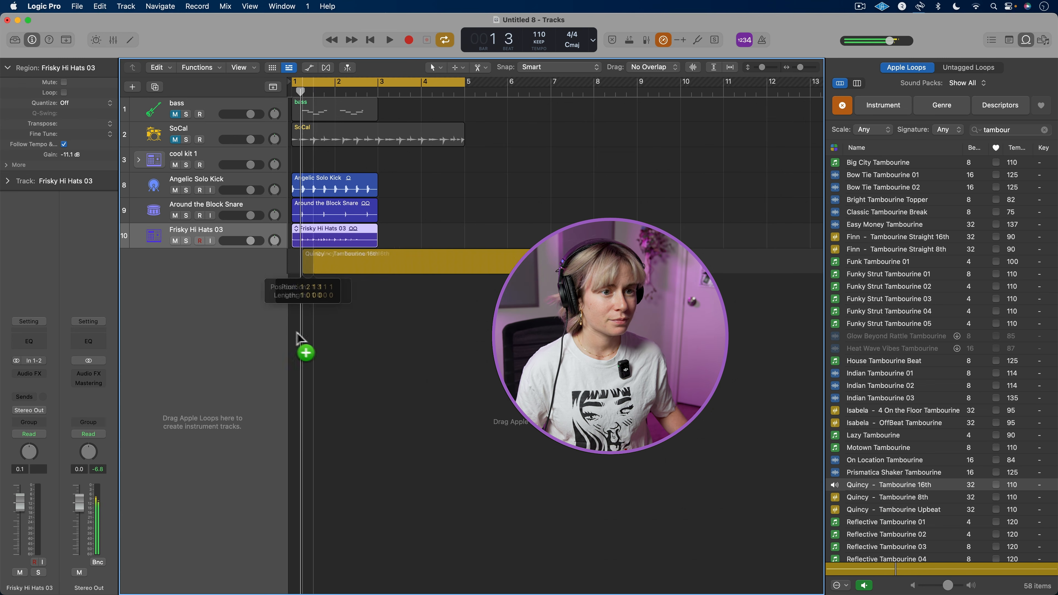
drag(296, 332, 294, 333)
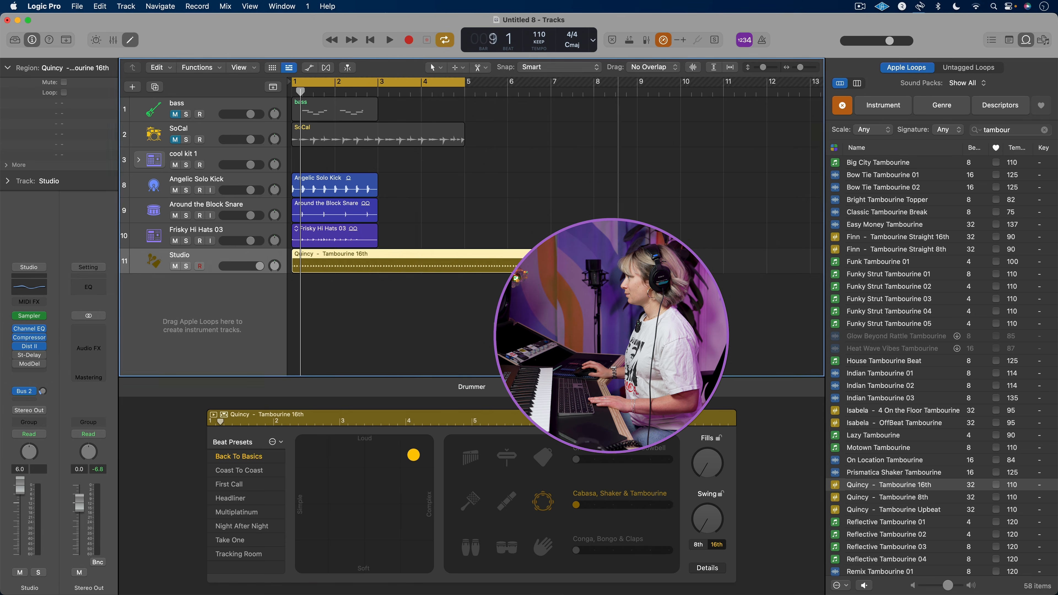
drag(634, 258, 375, 258)
key(space)
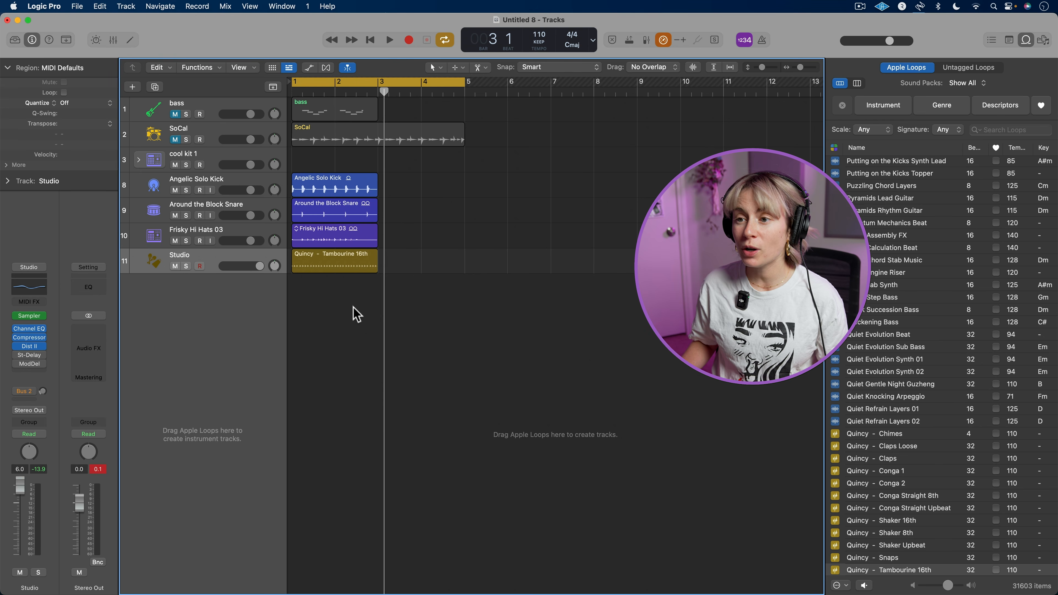
Repeat the kick, snare, hi-hat and tambourine loop regions together three times so they extend to bar 9
drag(340, 313, 330, 183)
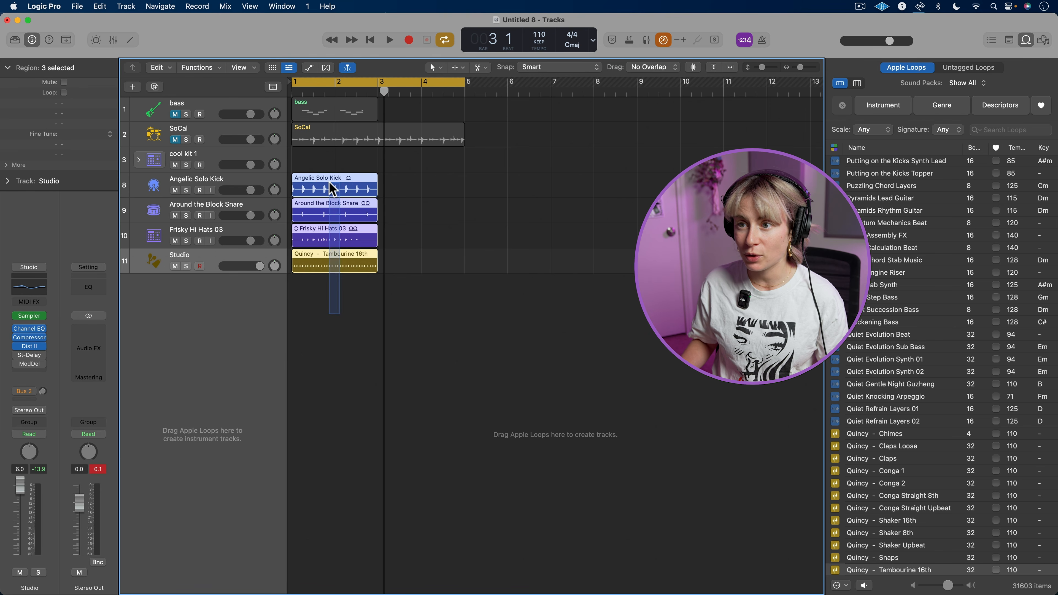
key(super+r)
key(super+r)
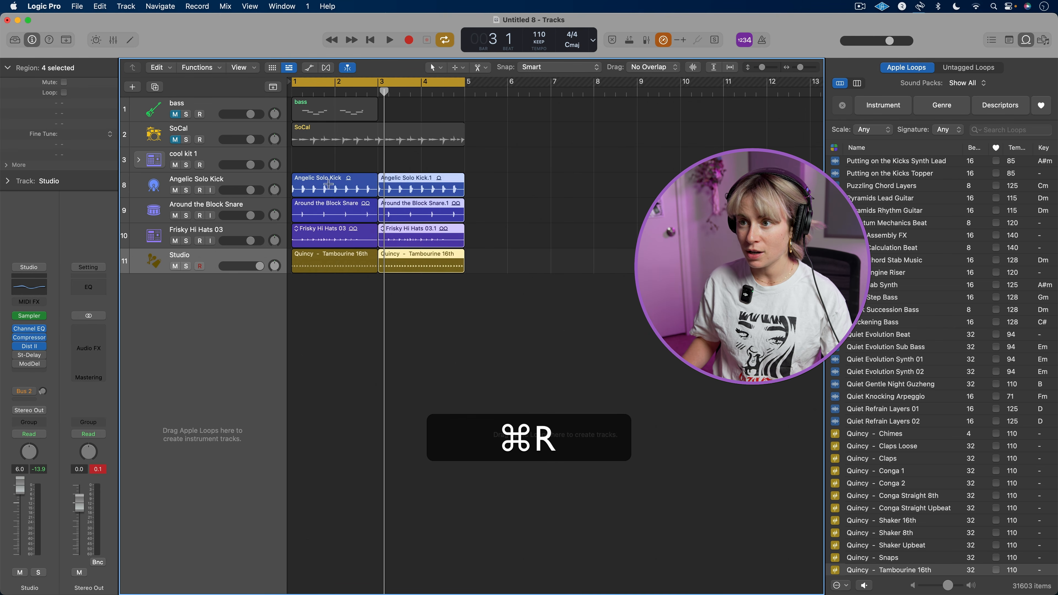
key(super+r)
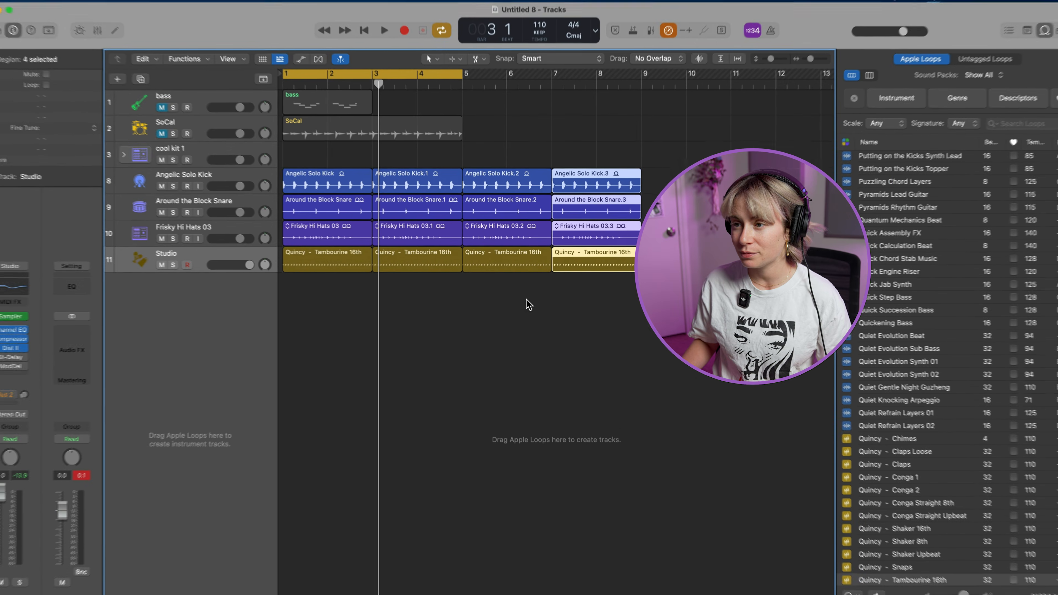
click(273, 281)
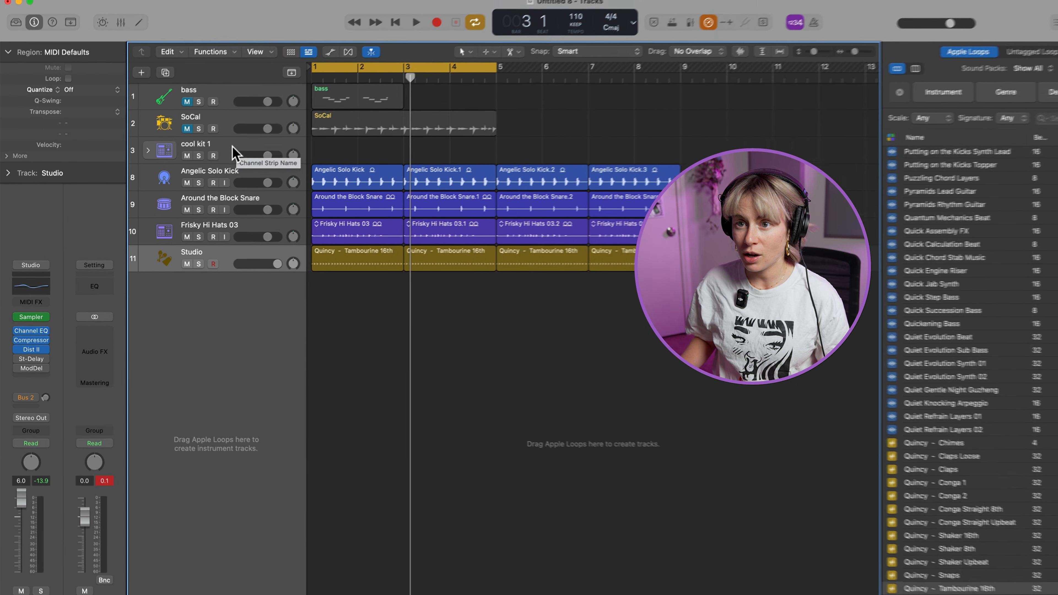
Open the Piano Roll for the cool kit 1 track at its kick, snare and hat rows
click(219, 161)
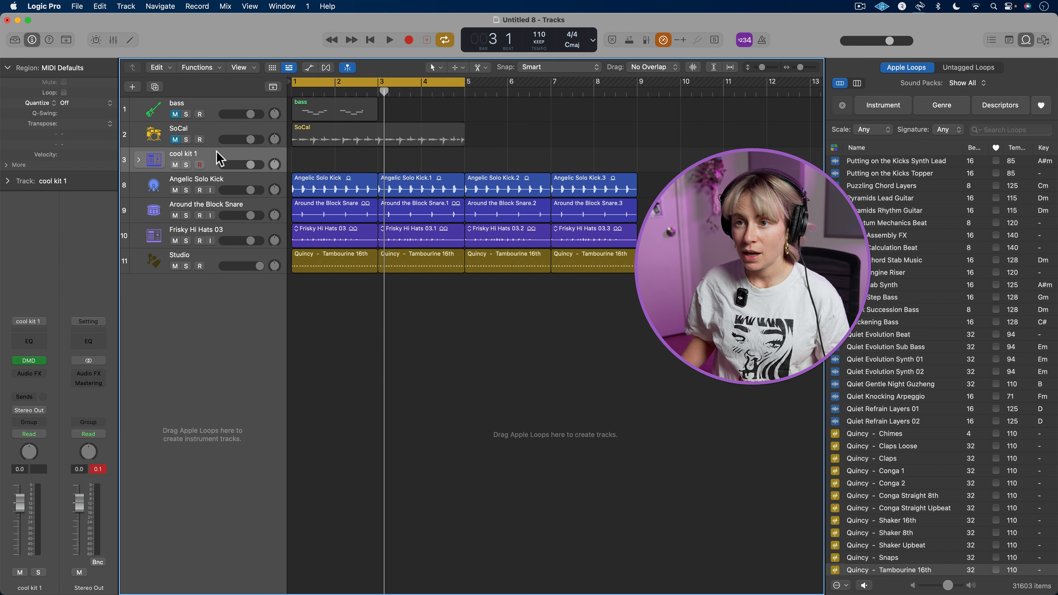
key(p)
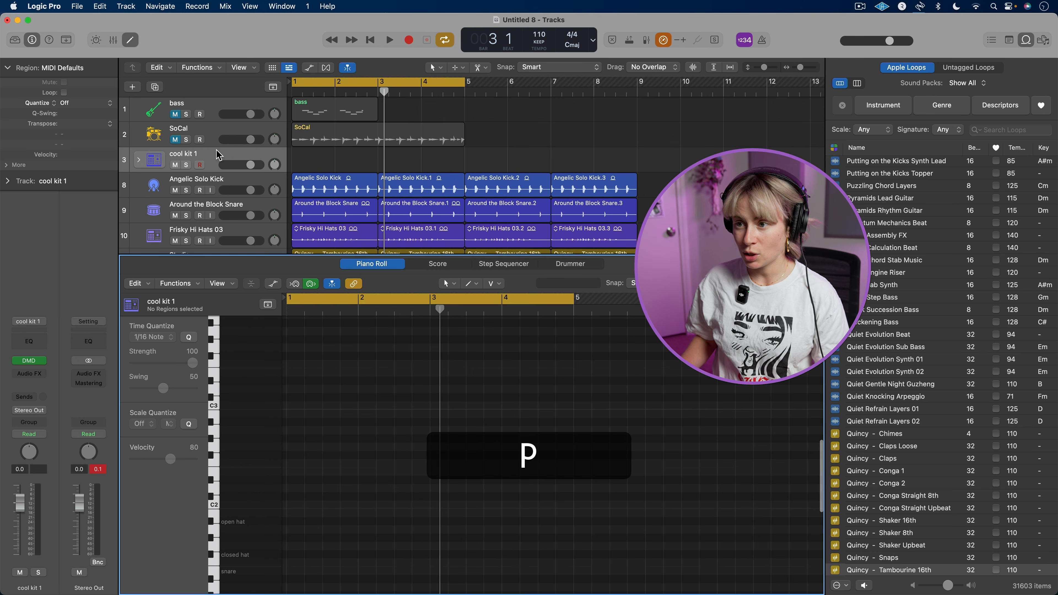
scroll(258, 506, down, 3)
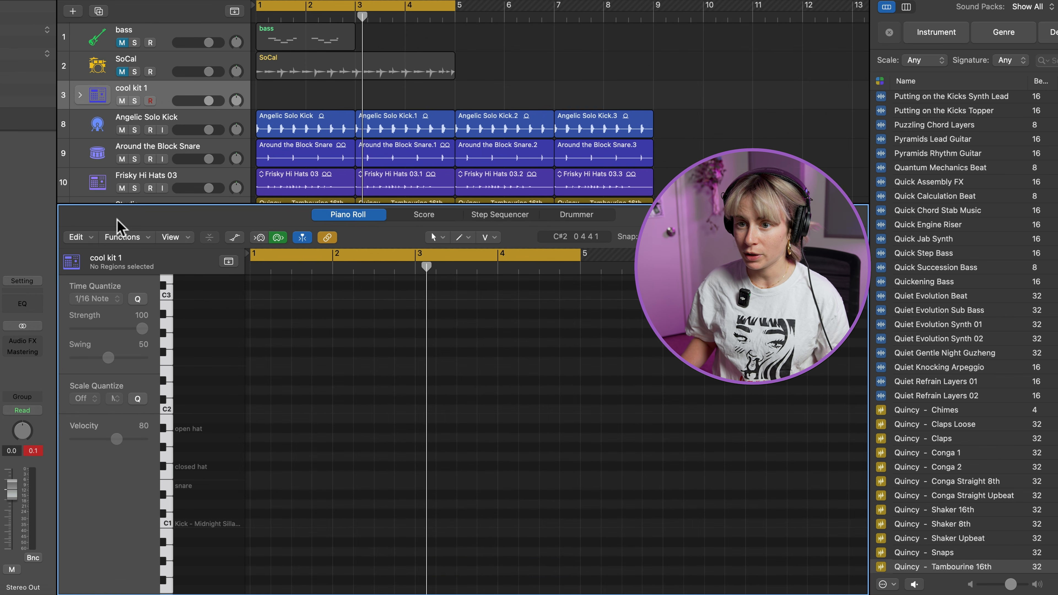
scroll(427, 423, down, 2)
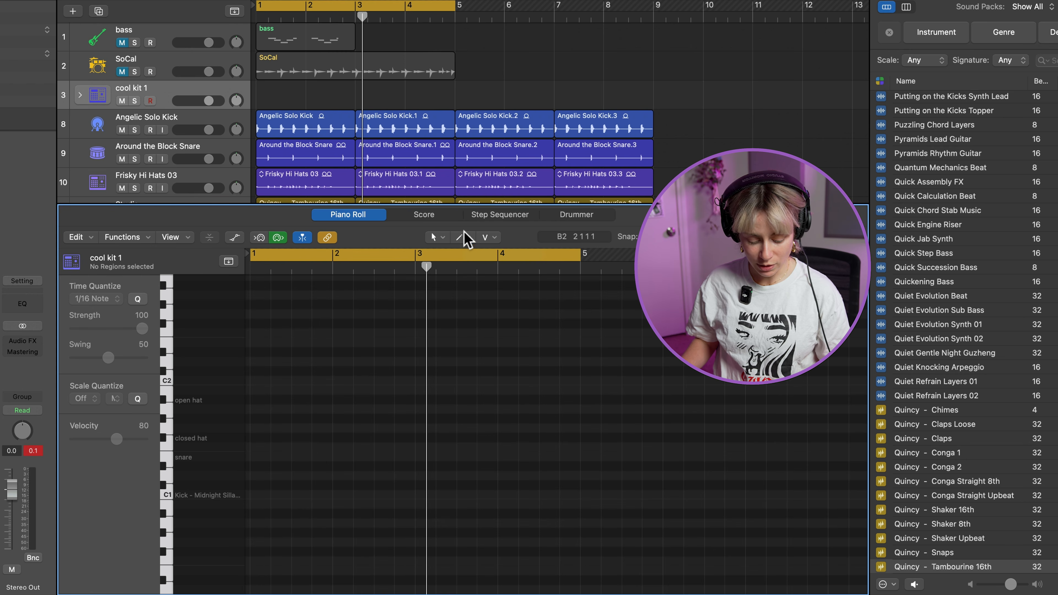
Draw kick notes on all four beats of bar 1 and snare notes on beats 2 and 4
key(super)
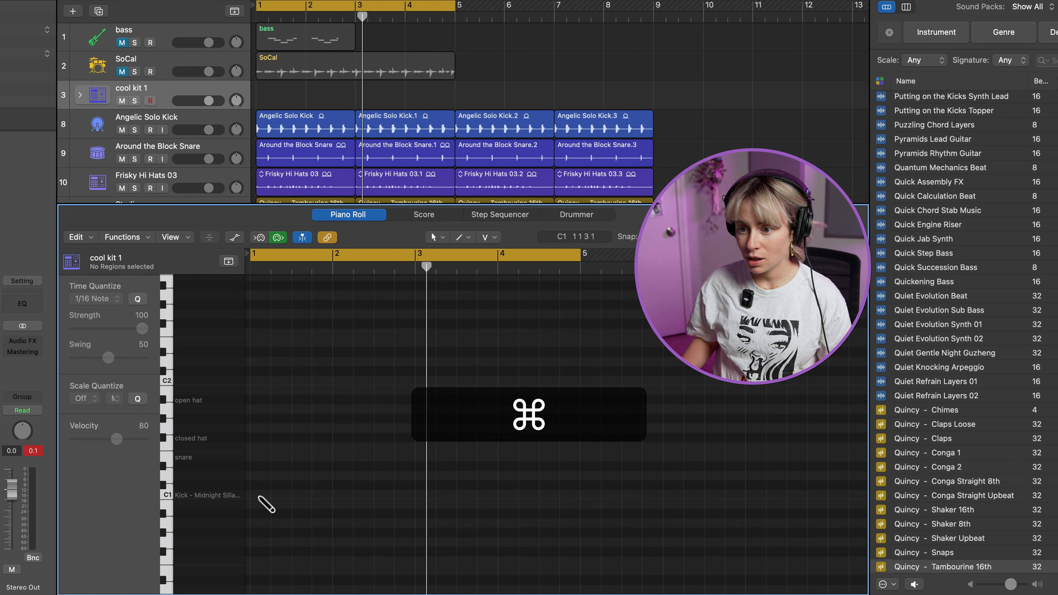
super+click(260, 495)
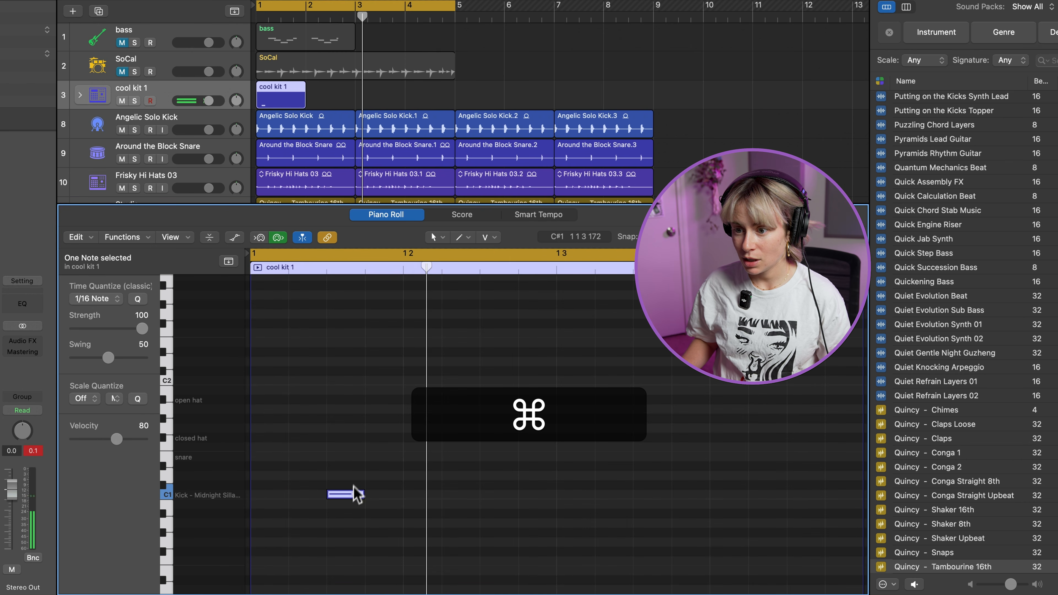
drag(305, 498, 276, 495)
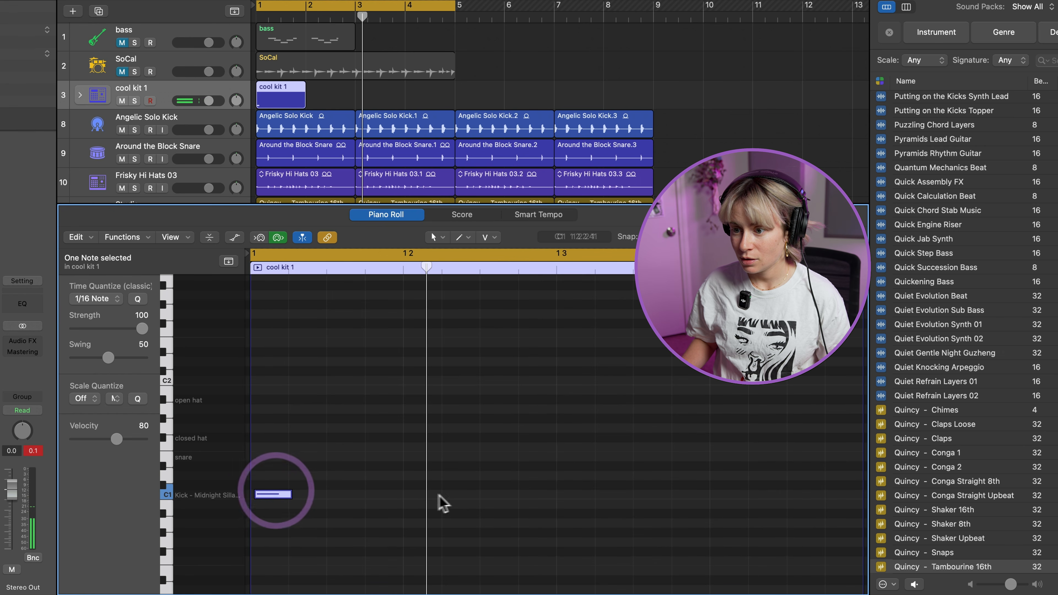
super+click(418, 495)
super+click(573, 495)
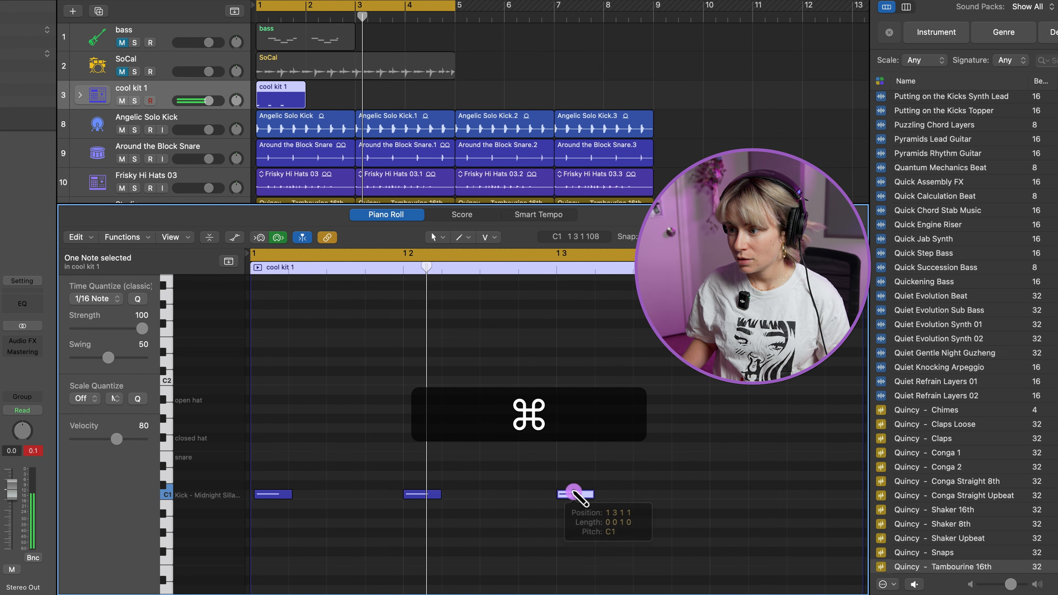
super+click(729, 495)
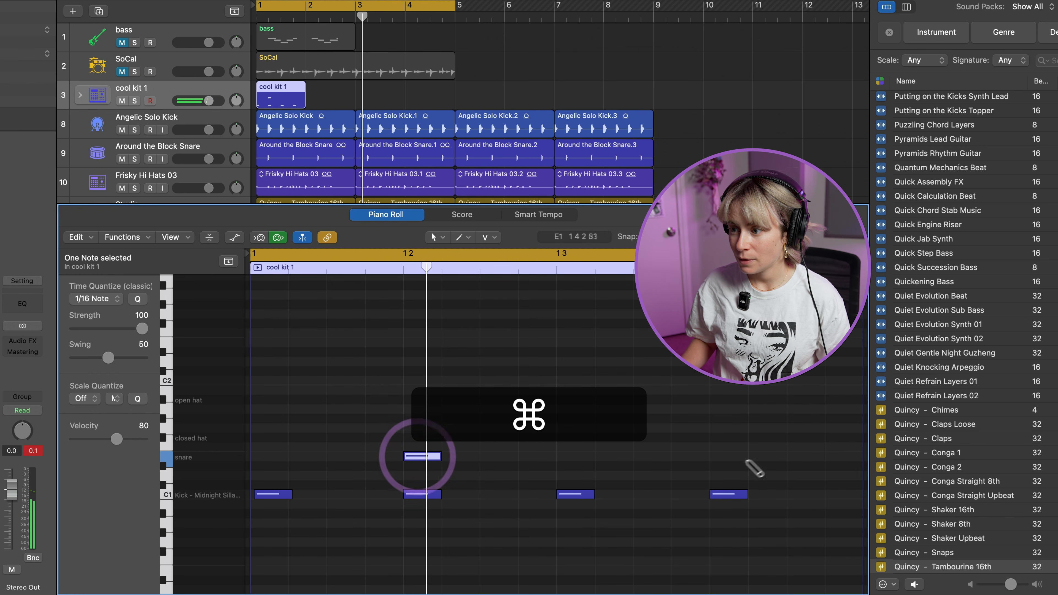
super+click(729, 456)
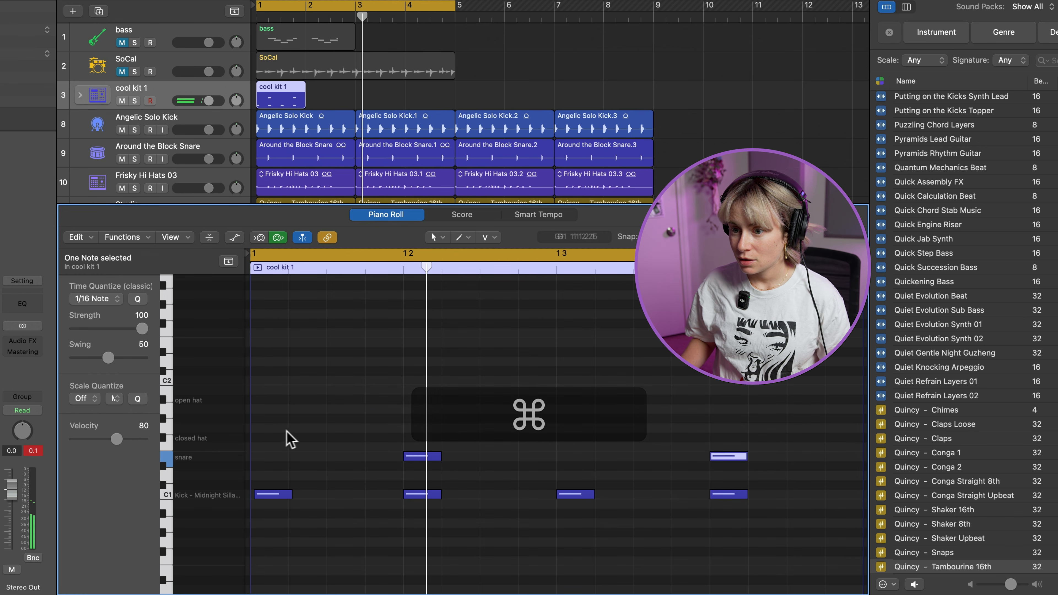
Add eight evenly spaced eighth-note hat hits across bar 1, with the first seven on closed hat and the last on open hat
super+click(261, 399)
super+click(337, 399)
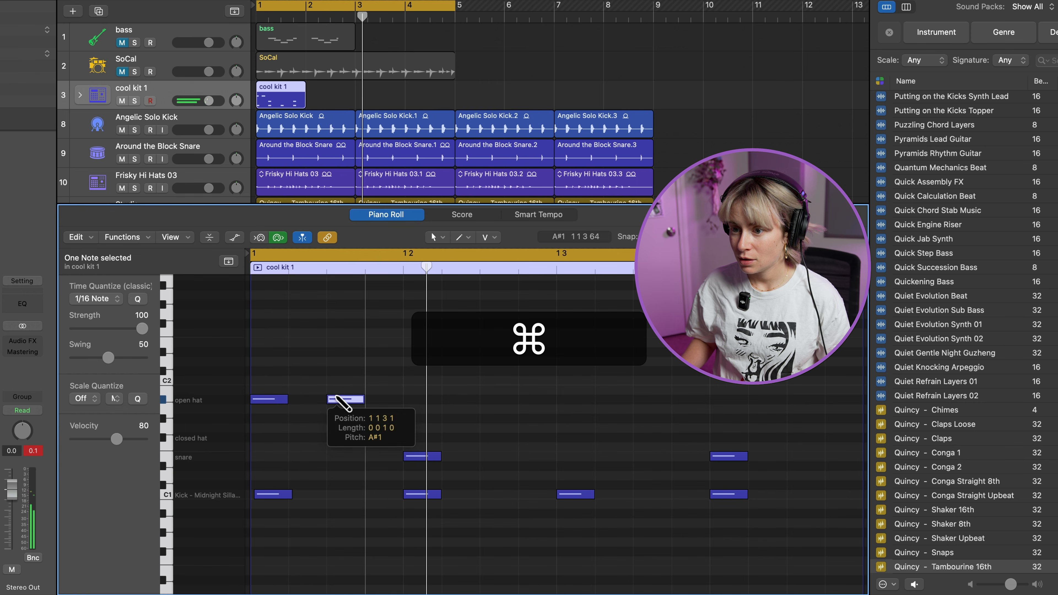
super+click(422, 399)
super+click(499, 399)
super+click(576, 399)
super+click(652, 400)
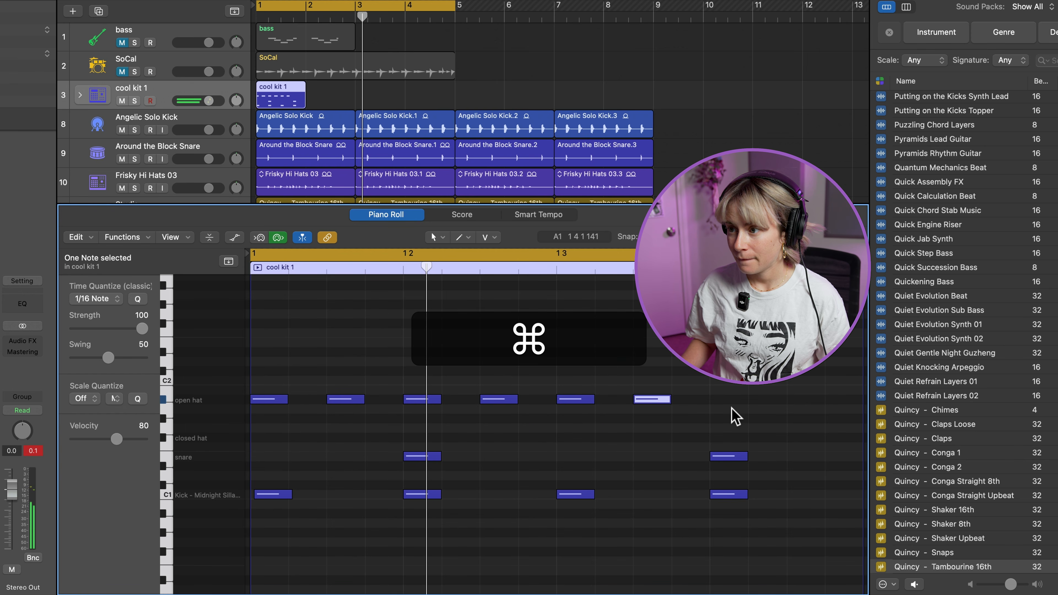
super+click(810, 401)
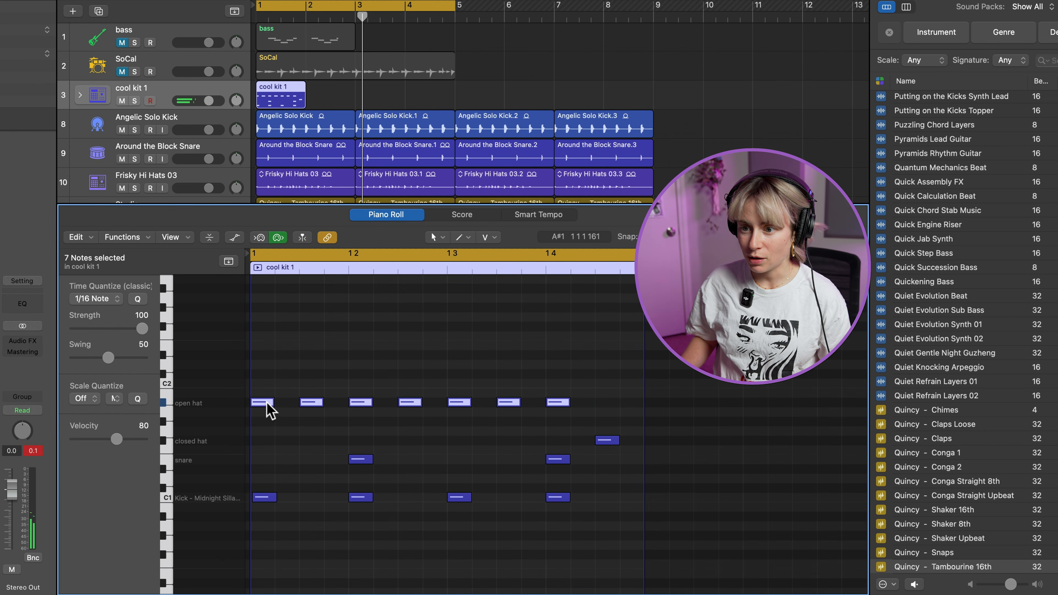
drag(267, 403, 267, 440)
drag(607, 441, 610, 407)
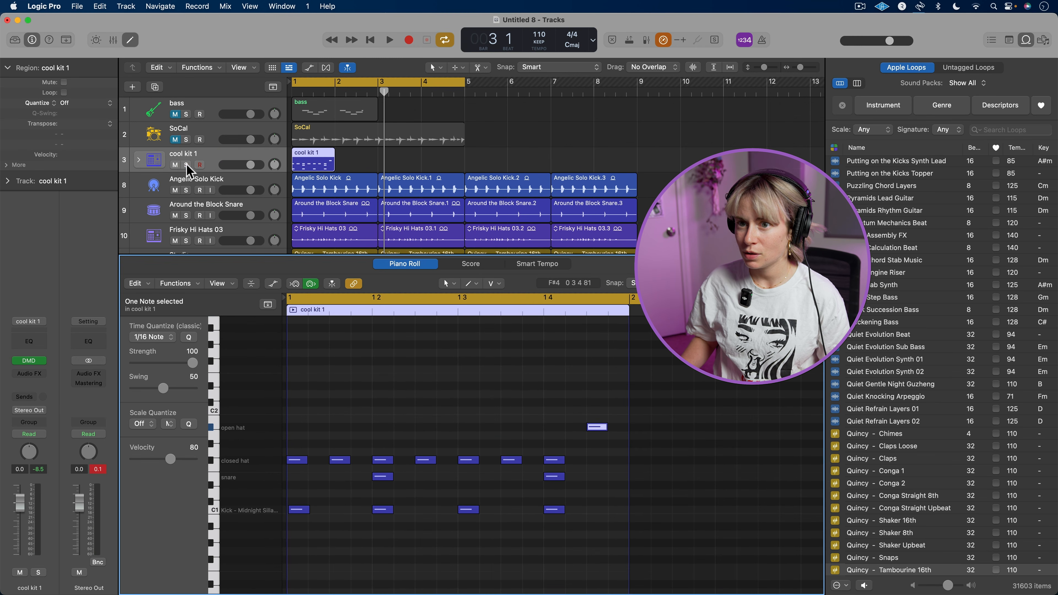
Solo the cool kit 1 track, set the cycle range to its one-bar region, and play the loop back
click(186, 165)
key(u)
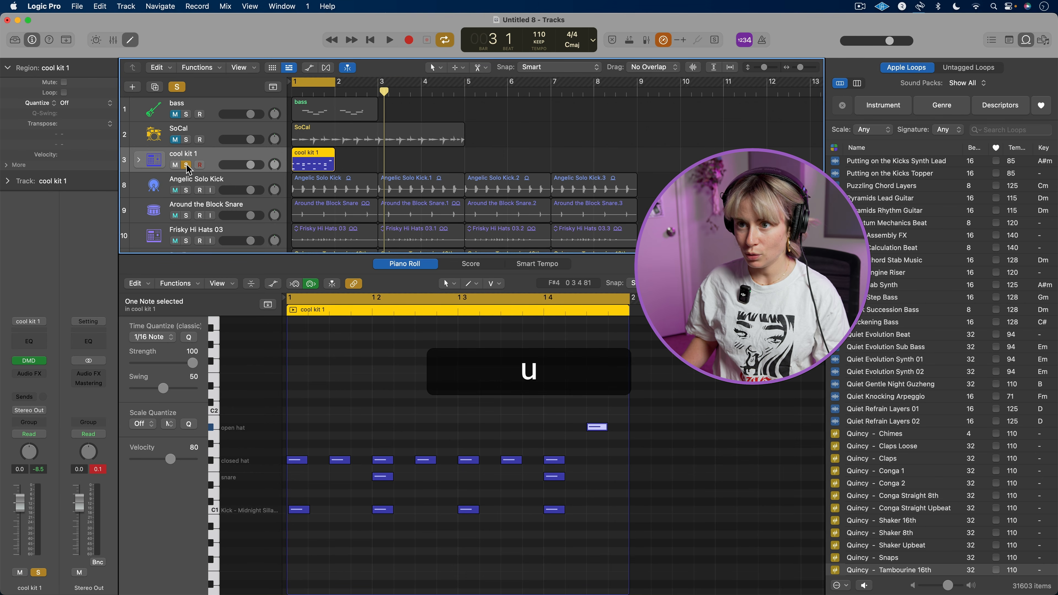
key(space)
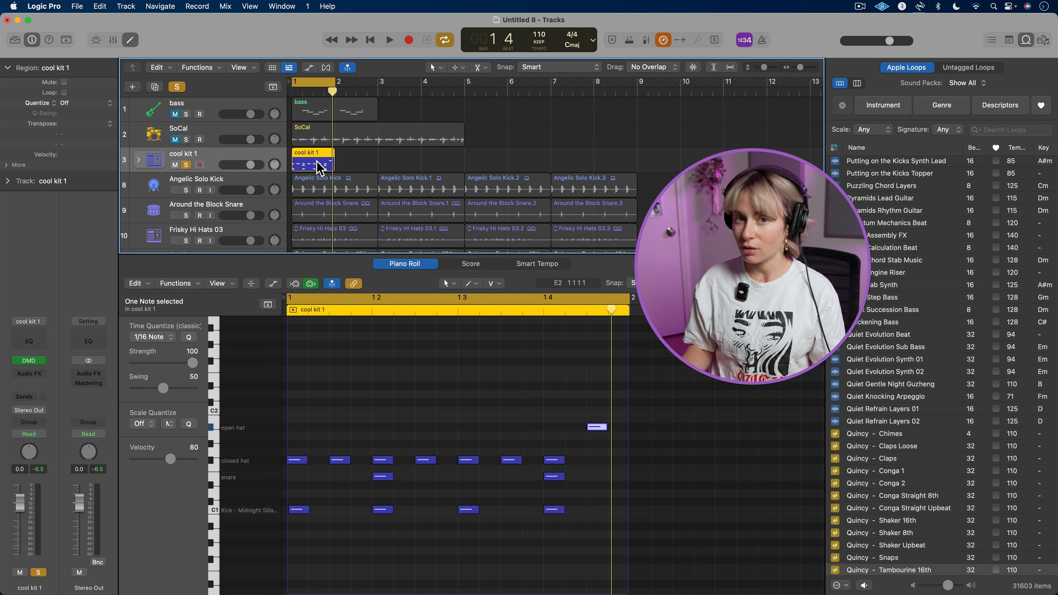
Record a live kick and snare performance on the cool kit 1 track from bar 2 to nearly bar 5, with cycling off
click(342, 160)
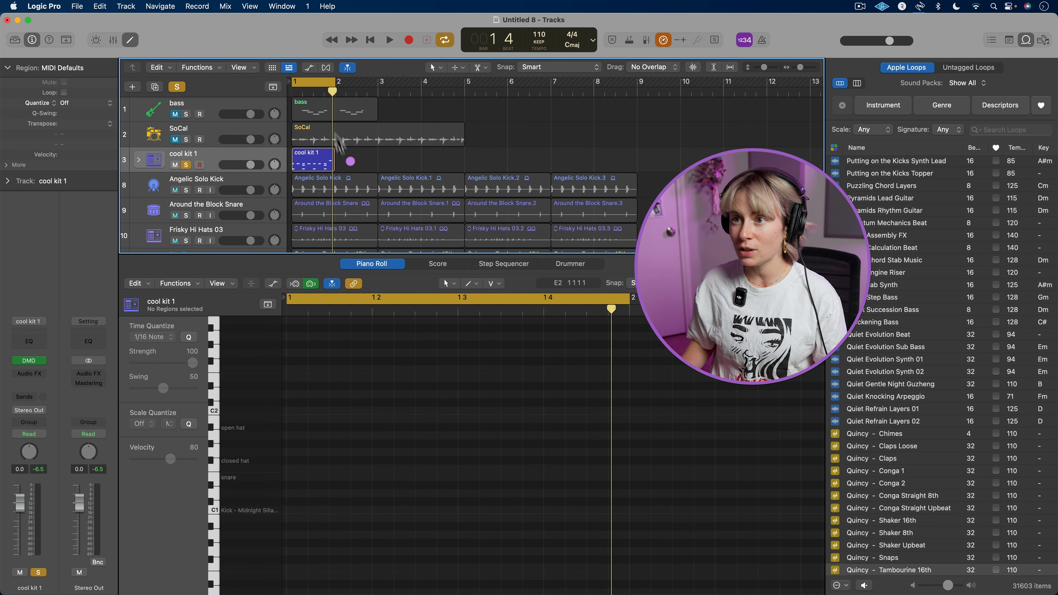
click(336, 89)
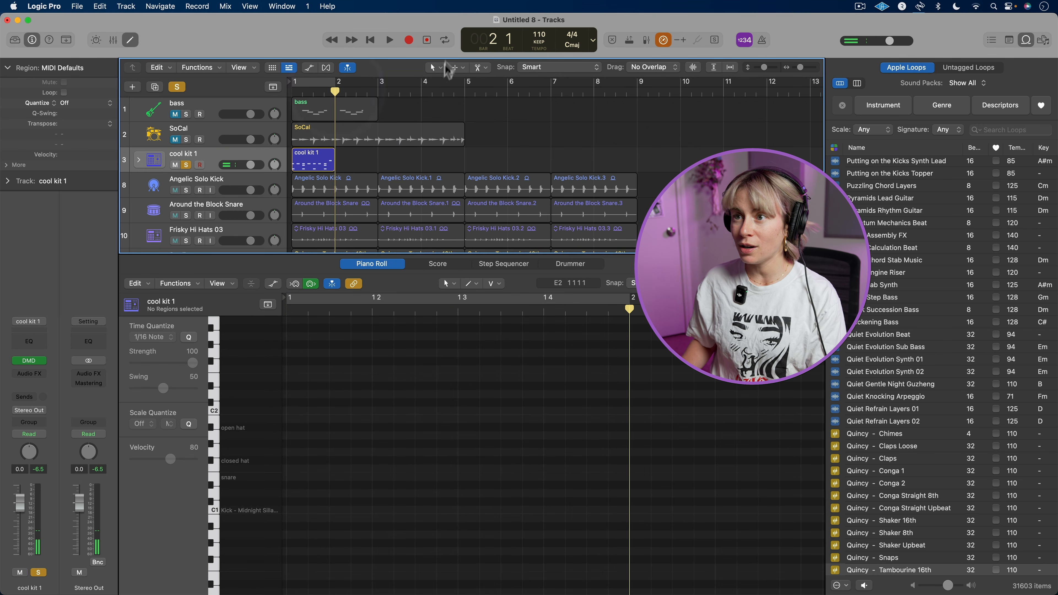
click(409, 41)
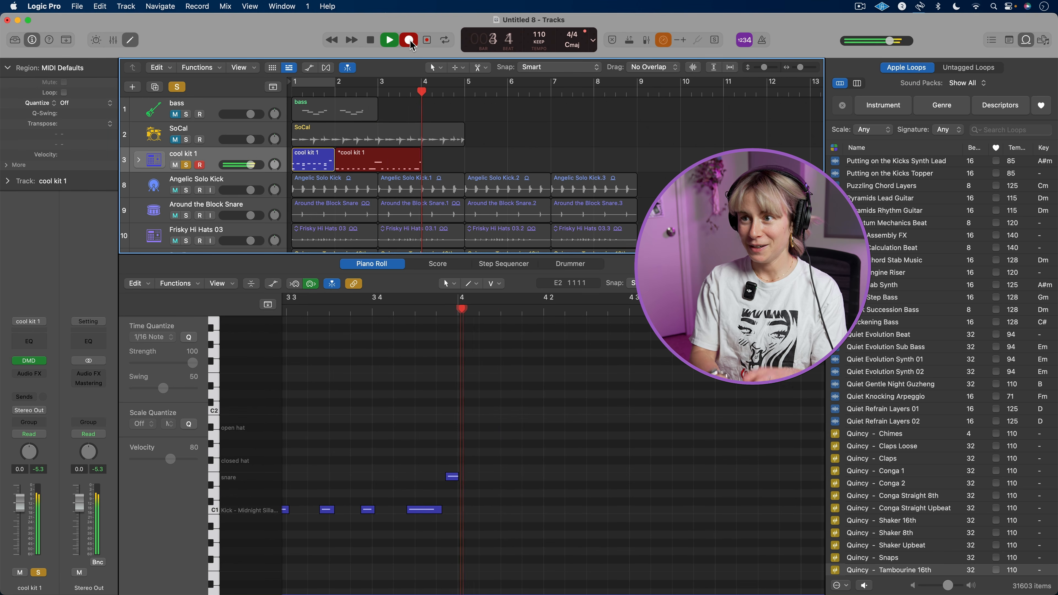
click(370, 41)
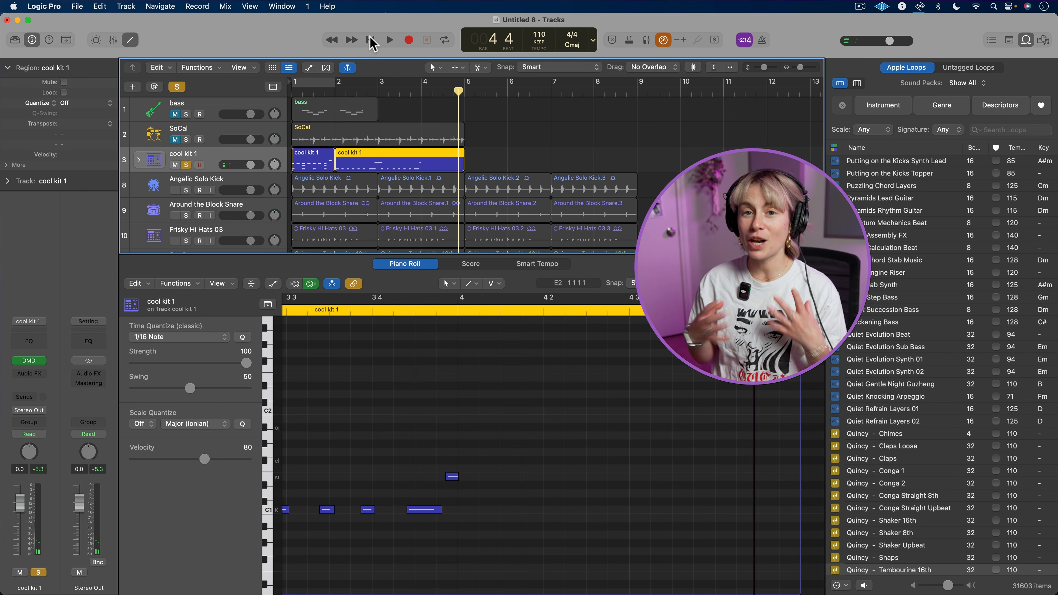